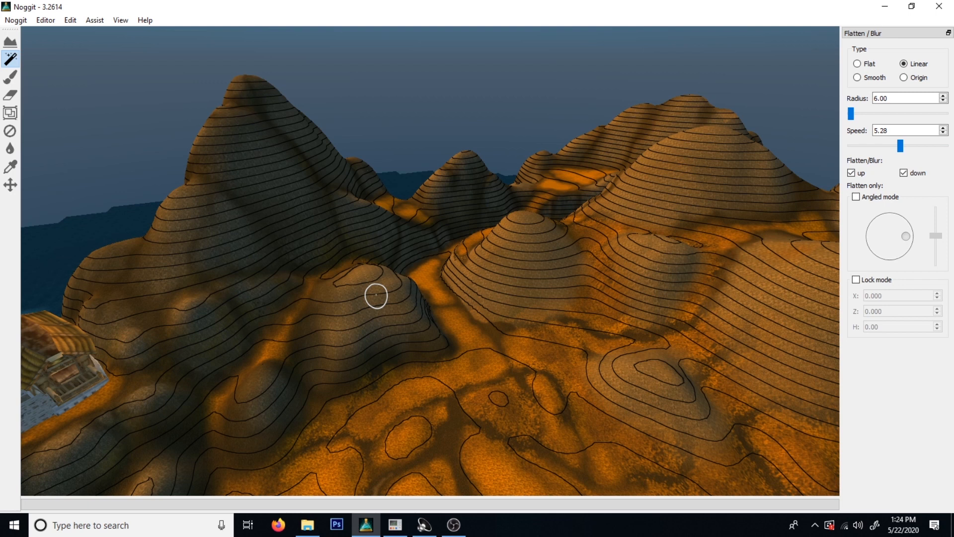
# Examine the contour-lined hills and the mounds at their feet around the village from several angles.
pyautogui.moveTo(631, 278)
pyautogui.mouseDown(button='right')
pyautogui.moveTo(613, 300)
pyautogui.moveTo(623, 309)
pyautogui.moveTo(516, 312)
pyautogui.moveTo(588, 316)
pyautogui.mouseUp(button='right')
pyautogui.press('s')
pyautogui.press('d')
pyautogui.moveTo(409, 347); pyautogui.dragTo(426, 328, button='right')
pyautogui.press('w')
pyautogui.press('s')
pyautogui.press('s')
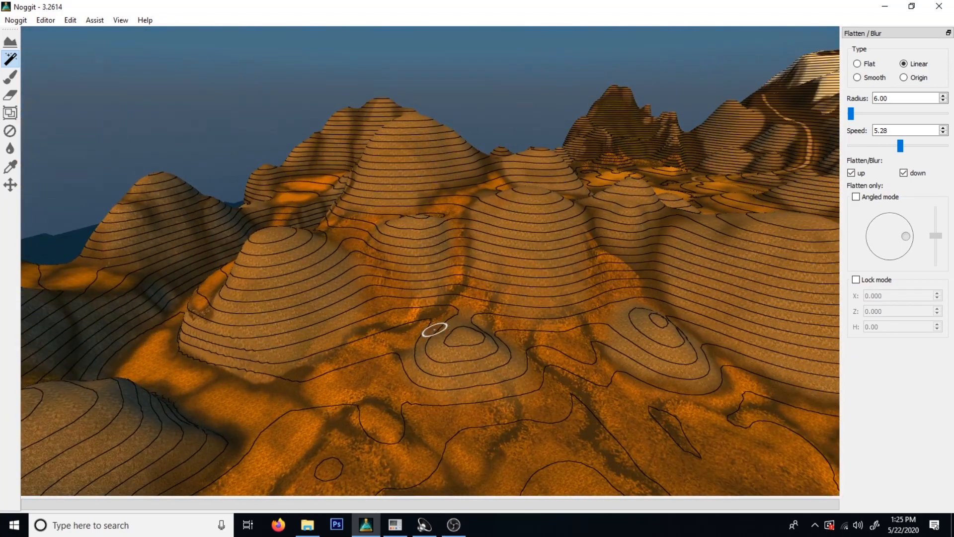
pyautogui.press('s')
pyautogui.moveTo(547, 321); pyautogui.dragTo(422, 306, button='right')
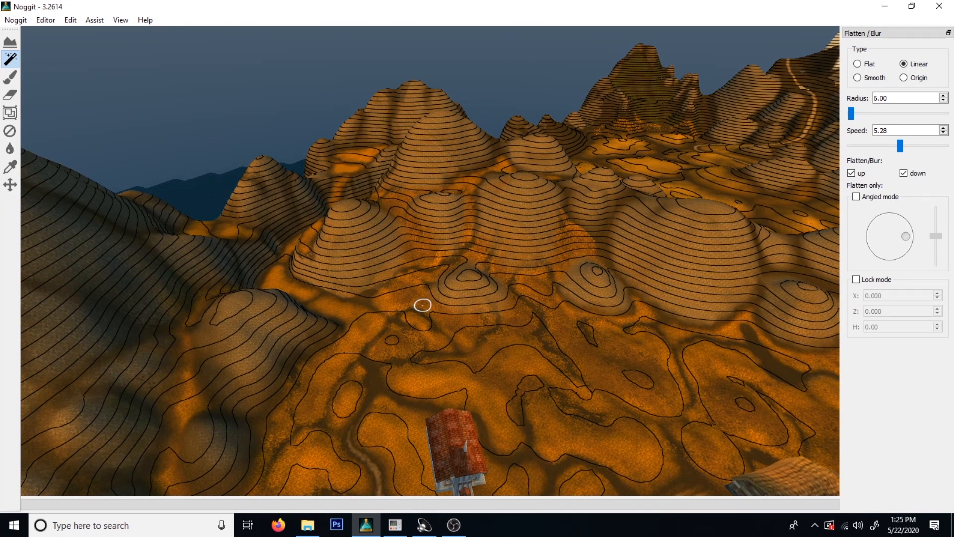
pyautogui.press('w')
pyautogui.moveTo(439, 311); pyautogui.dragTo(497, 333, button='right')
pyautogui.press('s')
pyautogui.press('a')
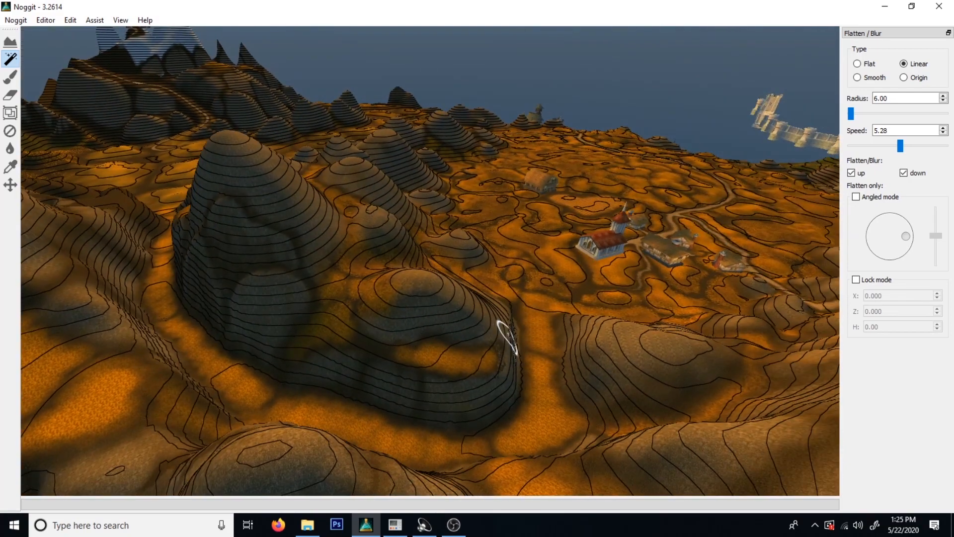
# Examine the slopes, valleys and orange passages between the rounded hills beside the village.
pyautogui.press('d')
pyautogui.moveTo(469, 280); pyautogui.dragTo(437, 297, button='right')
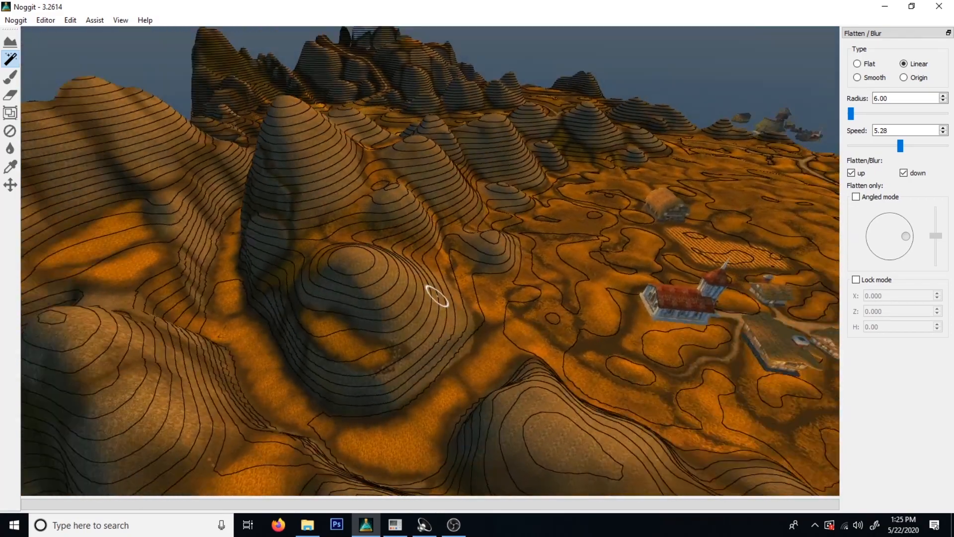
pyautogui.moveTo(499, 300); pyautogui.dragTo(387, 263, button='right')
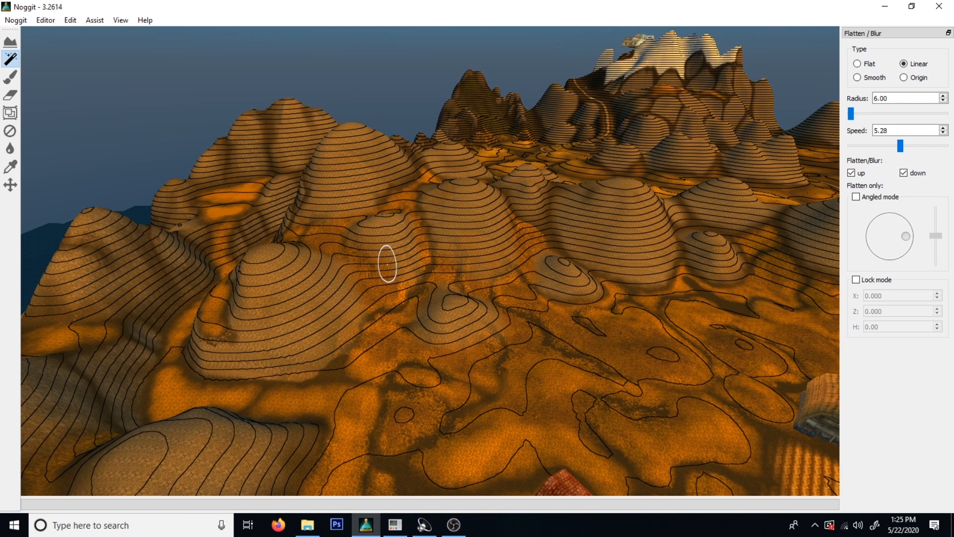
pyautogui.moveTo(289, 285); pyautogui.dragTo(332, 279, button='right')
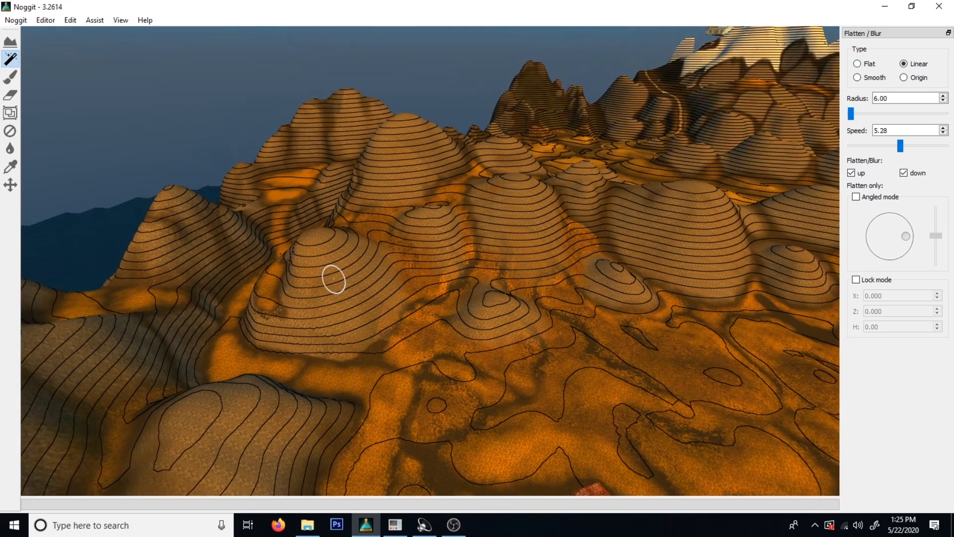
pyautogui.moveTo(383, 225)
pyautogui.mouseDown(button='right')
pyautogui.moveTo(396, 251)
pyautogui.moveTo(355, 190)
pyautogui.mouseUp(button='right')
pyautogui.press('a')
pyautogui.press('w')
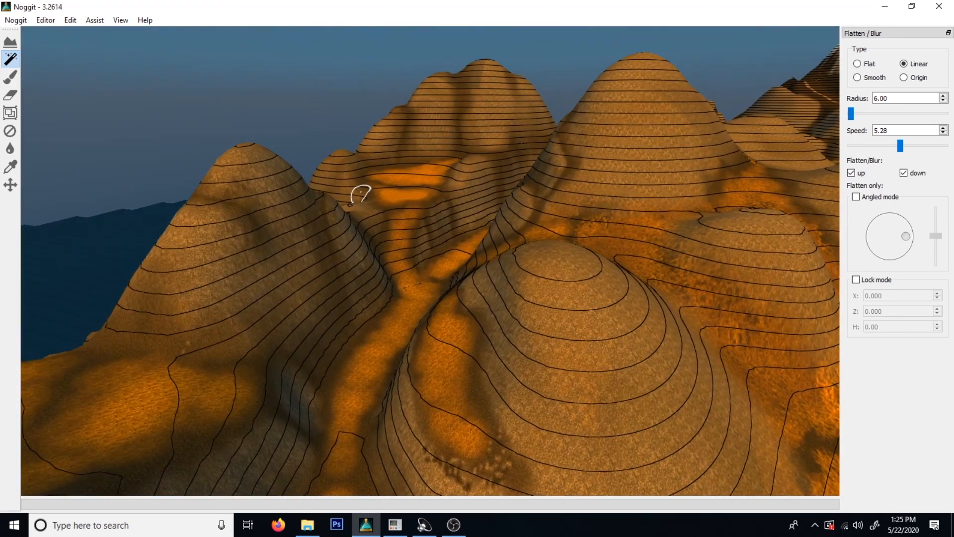
pyautogui.moveTo(556, 273)
pyautogui.mouseDown(button='right')
pyautogui.moveTo(513, 264)
pyautogui.moveTo(634, 294)
pyautogui.moveTo(568, 335)
pyautogui.moveTo(534, 335)
pyautogui.mouseUp(button='right')
pyautogui.press('s')
pyautogui.press('d')
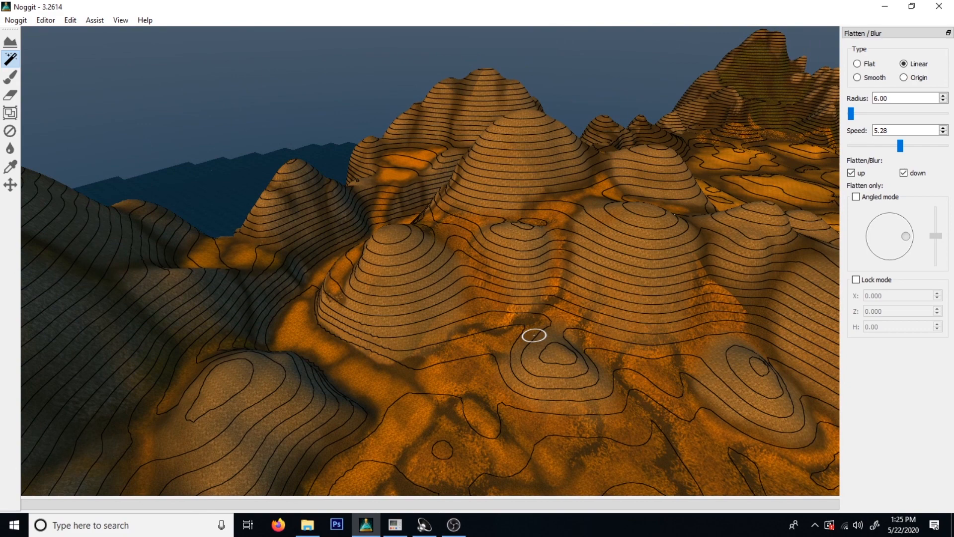
pyautogui.press('d')
# Compare the dark mountain behind the village with the terrain contour lines hidden and shown.
pyautogui.moveTo(536, 319)
pyautogui.mouseDown(button='right')
pyautogui.moveTo(407, 313)
pyautogui.moveTo(343, 286)
pyautogui.mouseUp(button='right')
pyautogui.moveTo(584, 284); pyautogui.dragTo(298, 306, button='right')
pyautogui.moveTo(360, 311)
pyautogui.mouseDown(button='right')
pyautogui.moveTo(521, 323)
pyautogui.moveTo(433, 367)
pyautogui.moveTo(729, 219)
pyautogui.moveTo(600, 285)
pyautogui.mouseUp(button='right')
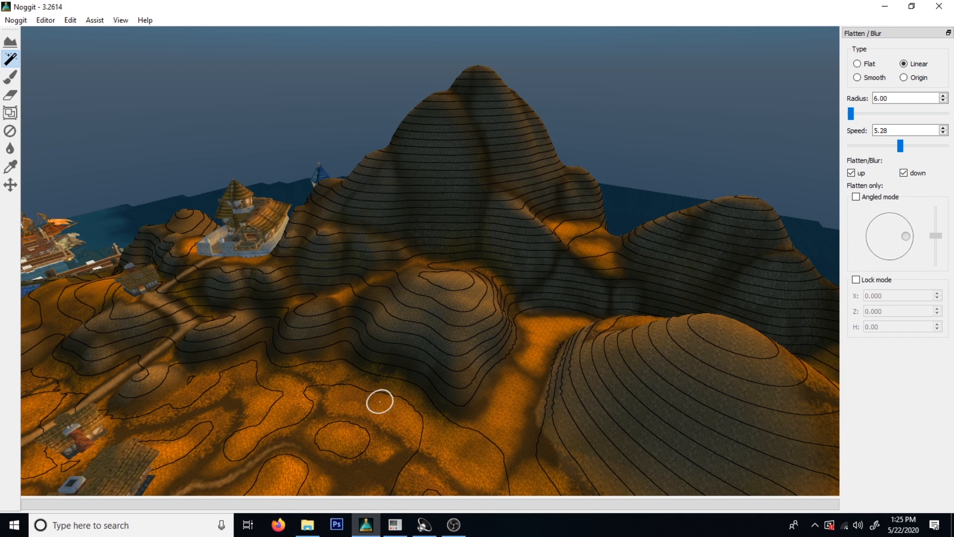
pyautogui.press('F9')
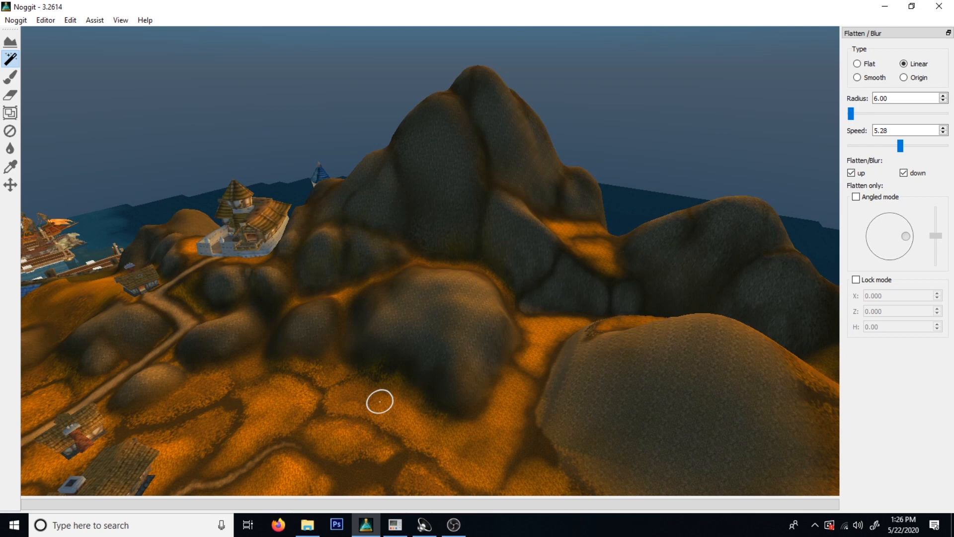
pyautogui.press('F9')
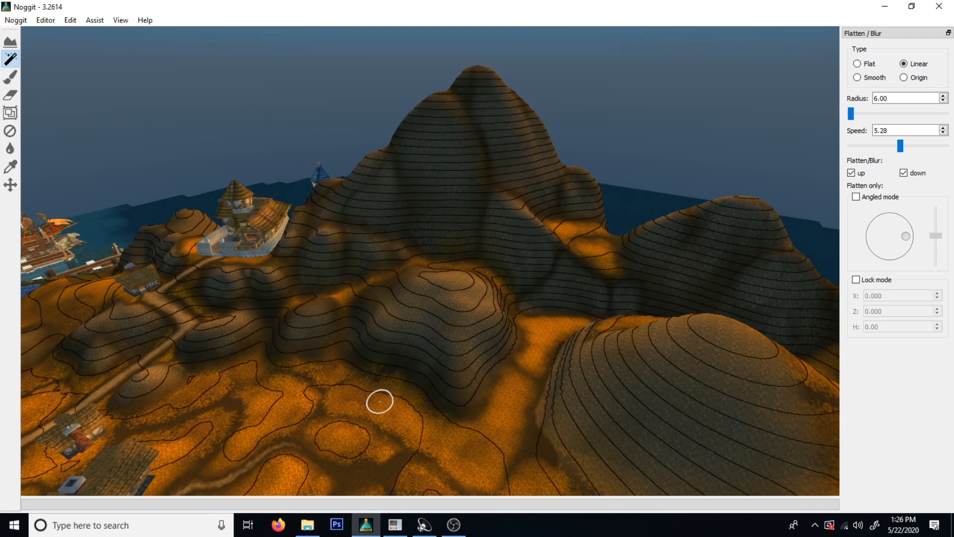
# Inspect the rounded hill beside the orange path and the small neighbouring mound close up, including how their feet meet the ground.
pyautogui.moveTo(414, 362)
pyautogui.mouseDown(button='right')
pyautogui.moveTo(411, 435)
pyautogui.moveTo(498, 426)
pyautogui.moveTo(447, 398)
pyautogui.moveTo(561, 405)
pyautogui.moveTo(439, 287)
pyautogui.moveTo(607, 424)
pyautogui.mouseUp(button='right')
pyautogui.press('w')
pyautogui.press('s')
pyautogui.press('w')
pyautogui.press('w')
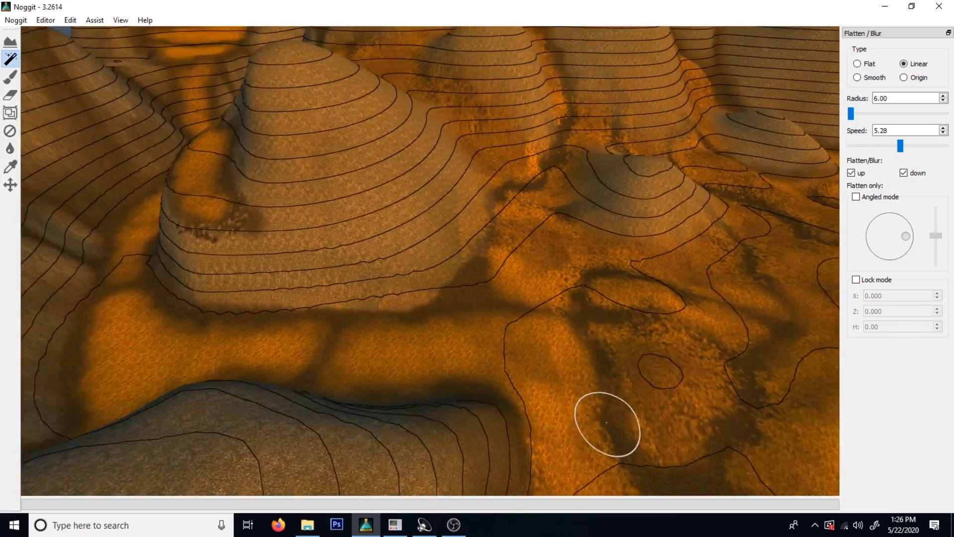
pyautogui.press('a')
pyautogui.moveTo(116, 295); pyautogui.dragTo(293, 305, button='right')
pyautogui.moveTo(303, 252)
pyautogui.mouseDown(button='right')
pyautogui.moveTo(301, 213)
pyautogui.moveTo(314, 188)
pyautogui.mouseUp(button='right')
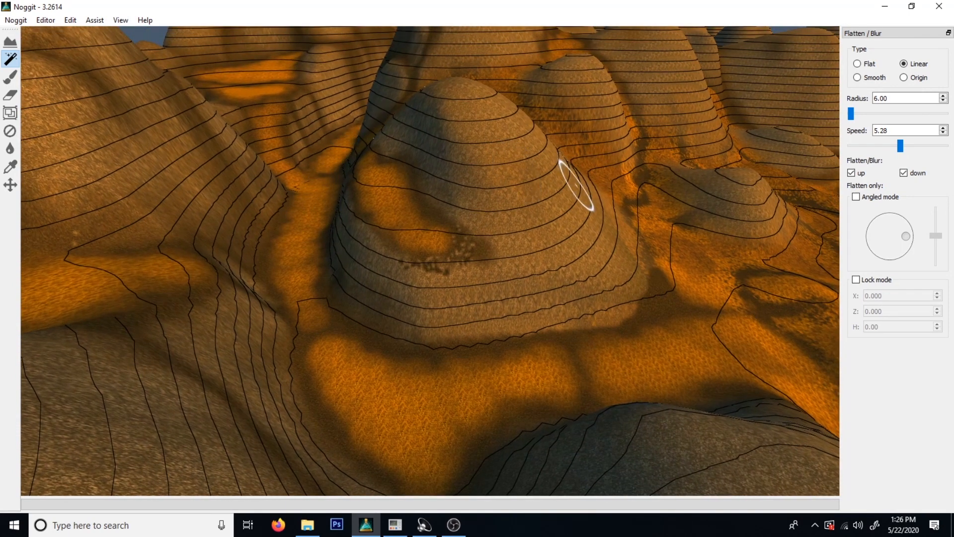
pyautogui.press('d')
pyautogui.press('w')
pyautogui.moveTo(514, 305); pyautogui.dragTo(439, 221, button='right')
pyautogui.press('w')
pyautogui.moveTo(652, 318); pyautogui.dragTo(445, 364, button='right')
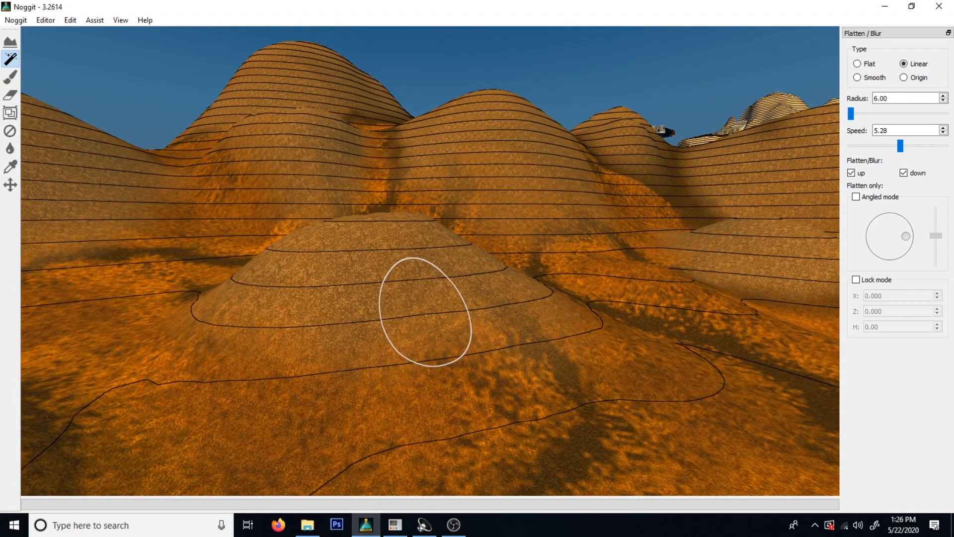
pyautogui.moveTo(426, 314); pyautogui.dragTo(328, 401, button='right')
pyautogui.press('s')
pyautogui.press('w')
pyautogui.press('s')
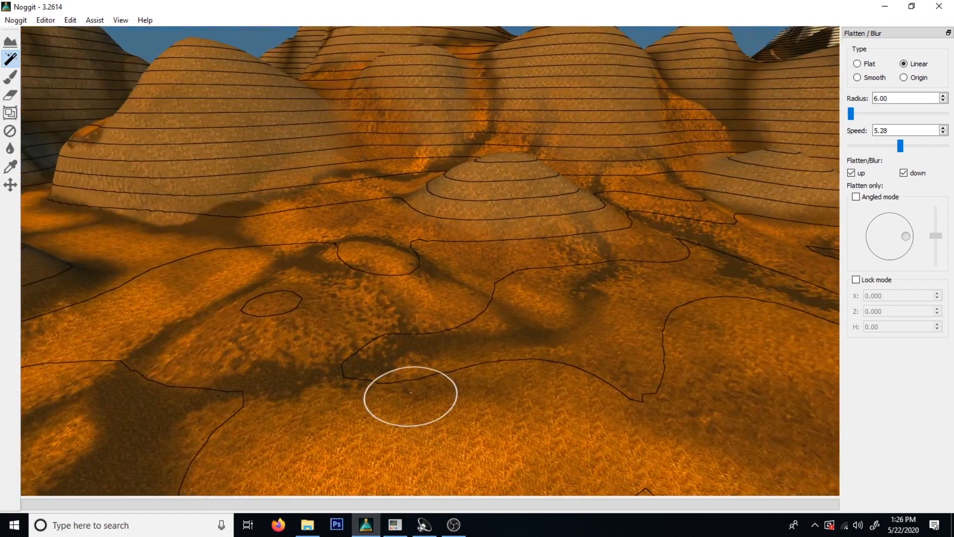
# Examine the hills from ground level near the church, looking at their silhouettes and the pass between them.
pyautogui.press('a')
pyautogui.press('w')
pyautogui.moveTo(345, 268); pyautogui.dragTo(659, 265, button='right')
pyautogui.moveTo(413, 336); pyautogui.dragTo(552, 192, button='right')
pyautogui.press('s')
pyautogui.press('w')
pyautogui.press('s')
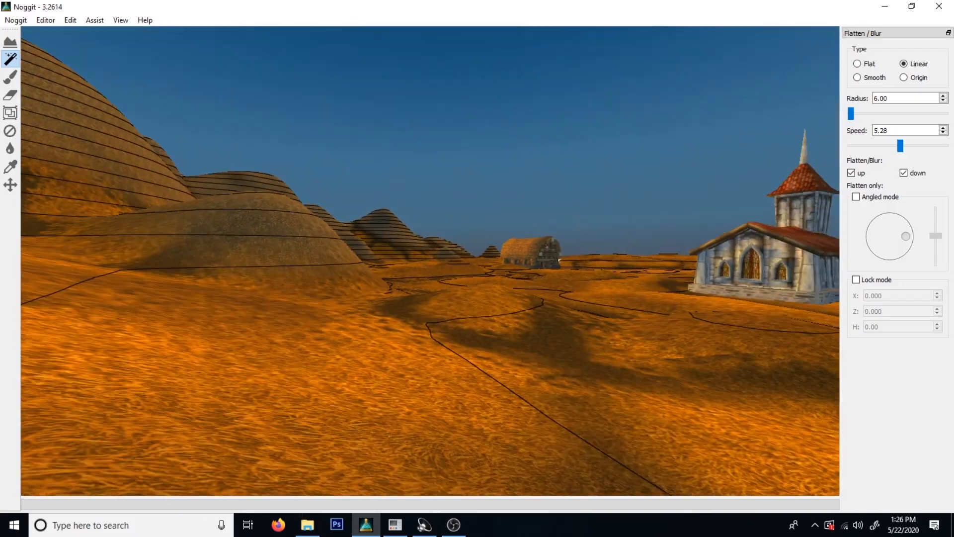
pyautogui.press('w')
pyautogui.moveTo(553, 293); pyautogui.dragTo(545, 368, button='right')
pyautogui.press('s')
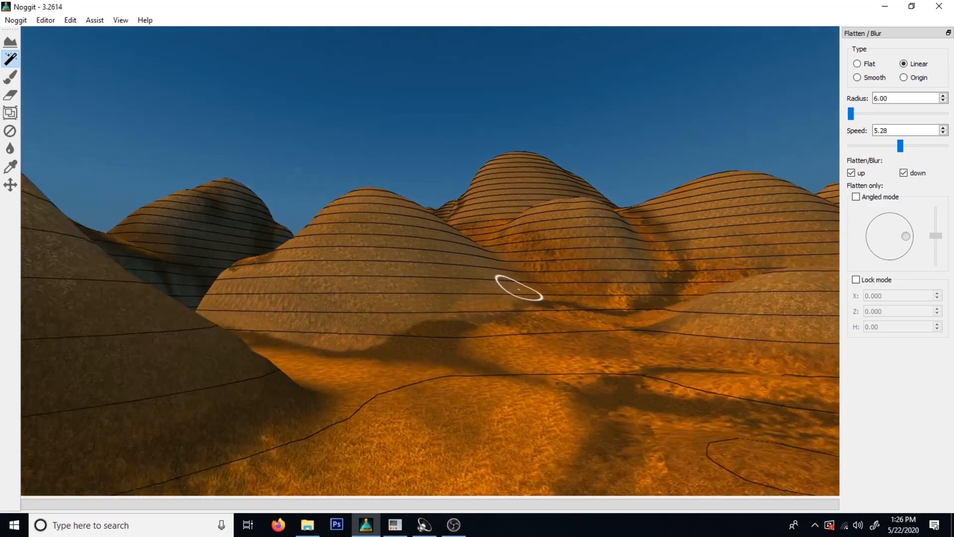
pyautogui.press('w')
pyautogui.moveTo(518, 290); pyautogui.dragTo(450, 348, button='right')
pyautogui.press('s')
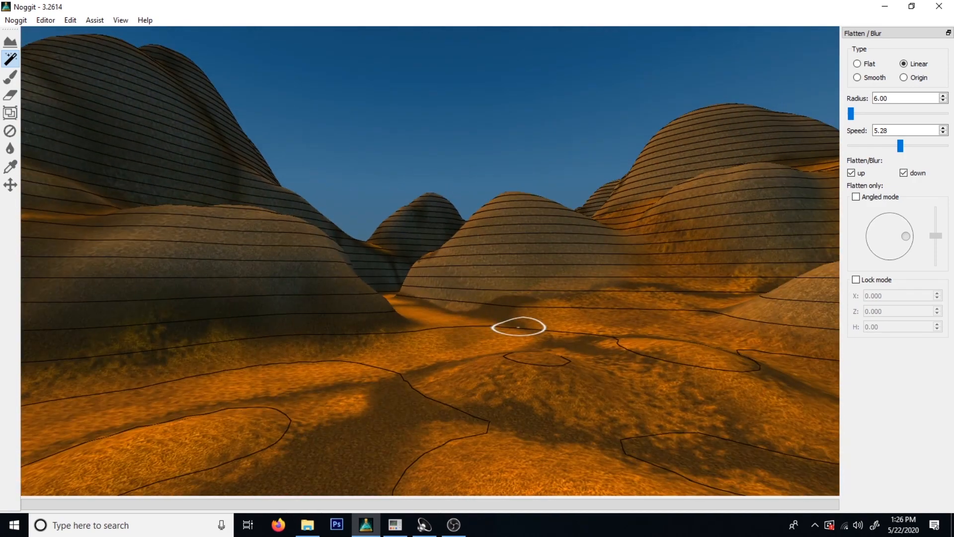
pyautogui.press('w')
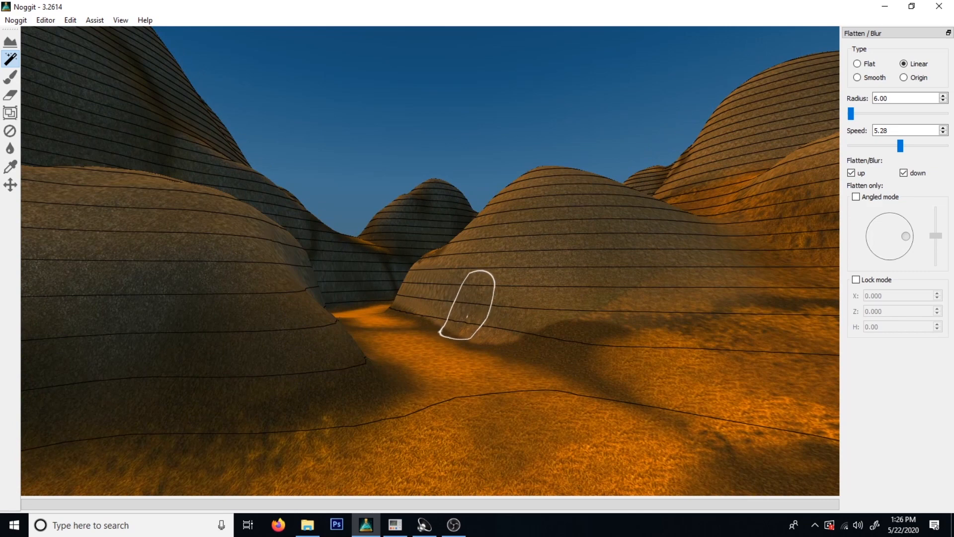
pyautogui.press('w')
# Look over the farmland and hills from above with the trees and other small models shown and hidden.
pyautogui.moveTo(569, 271); pyautogui.dragTo(714, 318, button='right')
pyautogui.press('s')
pyautogui.press('s')
pyautogui.press('w')
pyautogui.press('s')
pyautogui.press('s')
pyautogui.moveTo(388, 383); pyautogui.dragTo(471, 368, button='right')
pyautogui.press('s')
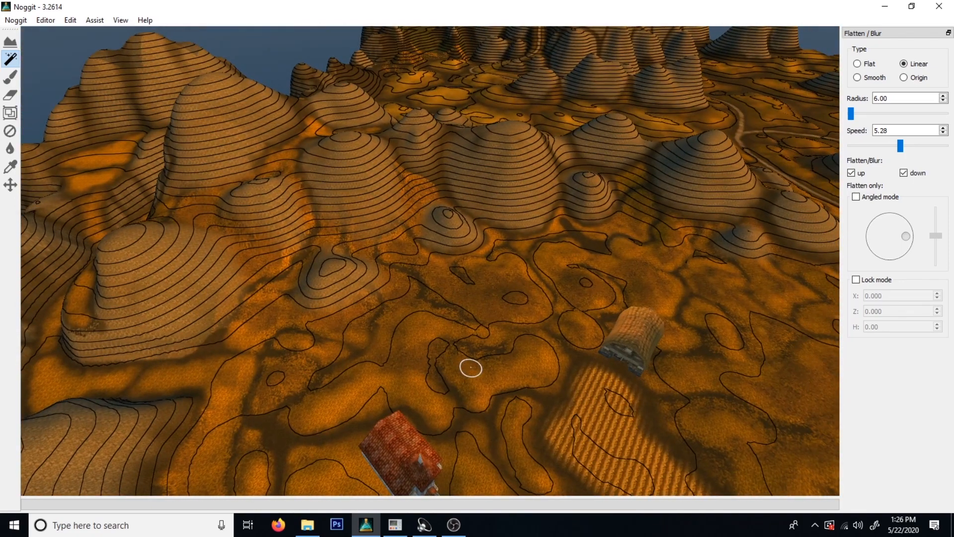
pyautogui.press('F1')
pyautogui.press('a')
pyautogui.moveTo(470, 368); pyautogui.dragTo(429, 324, button='right')
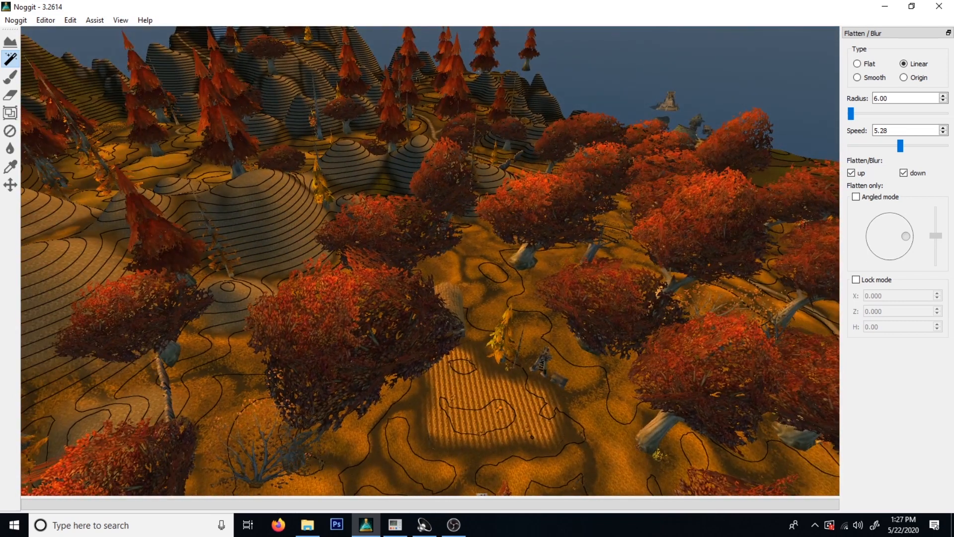
pyautogui.press('F1')
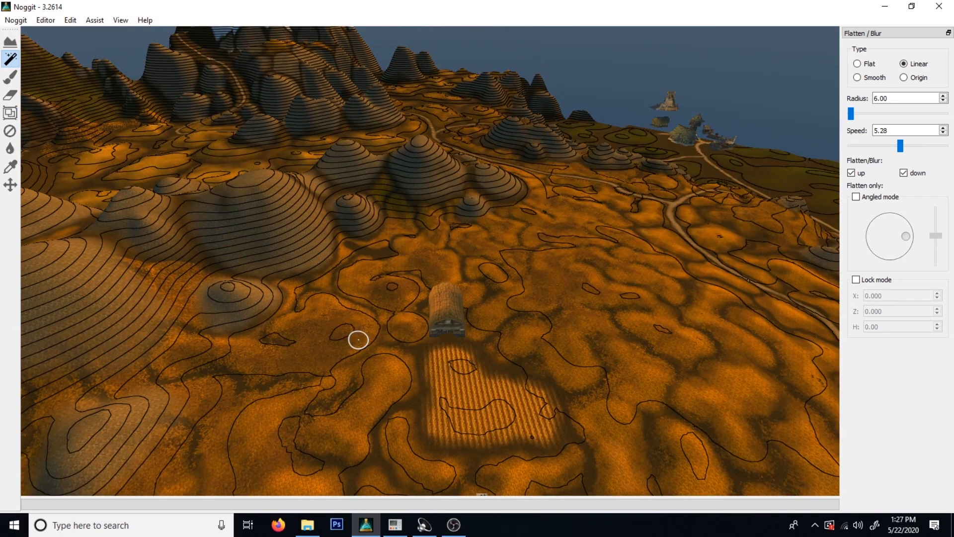
# Survey the bare terrain around the farmland and return to the group of rounded hills with small mounds.
pyautogui.moveTo(359, 340)
pyautogui.mouseDown(button='right')
pyautogui.moveTo(294, 364)
pyautogui.moveTo(401, 337)
pyautogui.moveTo(544, 347)
pyautogui.moveTo(395, 380)
pyautogui.moveTo(363, 362)
pyautogui.moveTo(489, 366)
pyautogui.moveTo(826, 334)
pyautogui.mouseUp(button='right')
pyautogui.press('d')
pyautogui.press('w')
pyautogui.press('s')
pyautogui.press('d')
pyautogui.moveTo(252, 300)
pyautogui.mouseDown(button='right')
pyautogui.moveTo(264, 327)
pyautogui.moveTo(321, 290)
pyautogui.moveTo(461, 301)
pyautogui.mouseUp(button='right')
pyautogui.press('w')
pyautogui.press('d')
pyautogui.moveTo(576, 304)
pyautogui.mouseDown(button='right')
pyautogui.moveTo(565, 294)
pyautogui.moveTo(353, 320)
pyautogui.moveTo(303, 369)
pyautogui.moveTo(320, 306)
pyautogui.moveTo(575, 315)
pyautogui.mouseUp(button='right')
pyautogui.press('a')
pyautogui.moveTo(338, 304)
pyautogui.mouseDown(button='right')
pyautogui.moveTo(498, 294)
pyautogui.moveTo(329, 286)
pyautogui.moveTo(375, 294)
pyautogui.moveTo(277, 240)
pyautogui.moveTo(304, 217)
pyautogui.moveTo(394, 258)
pyautogui.moveTo(348, 308)
pyautogui.moveTo(330, 363)
pyautogui.mouseUp(button='right')
pyautogui.press('d')
pyautogui.press('w')
pyautogui.press('s')
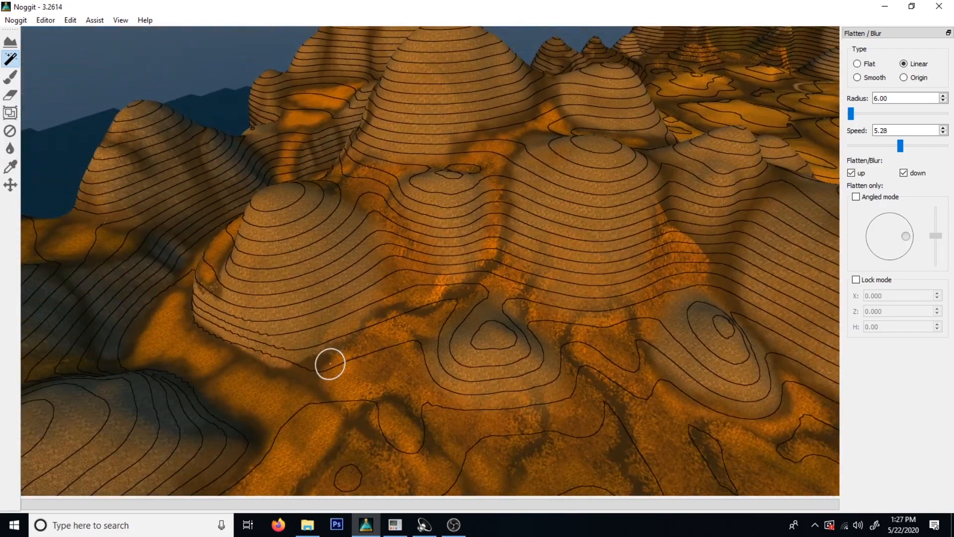
# Pick the dark ground texture from the hillside for painting and set the brush radius to 8.
pyautogui.click(10, 76)
pyautogui.keyDown('ctrl'); pyautogui.click(309, 347); pyautogui.keyUp('ctrl')
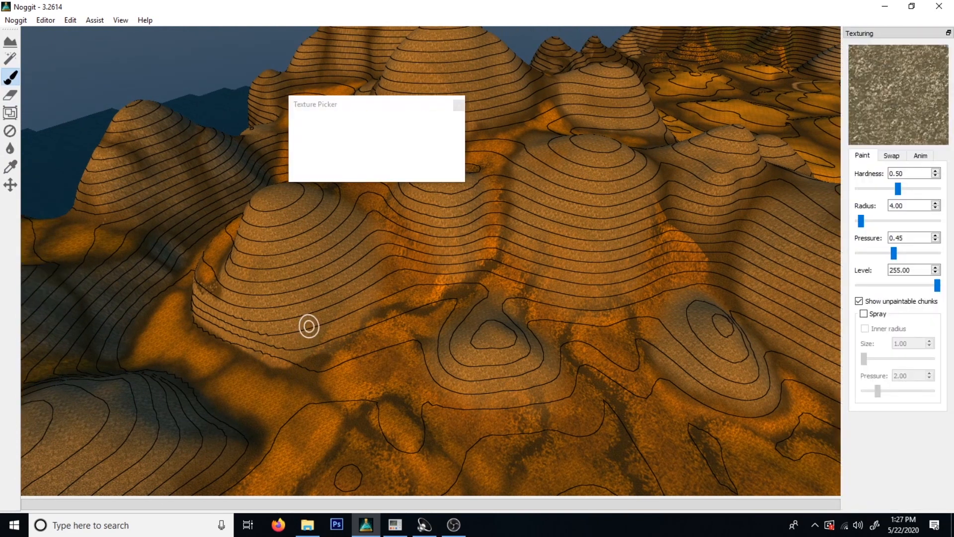
pyautogui.click(315, 139)
pyautogui.click(459, 105)
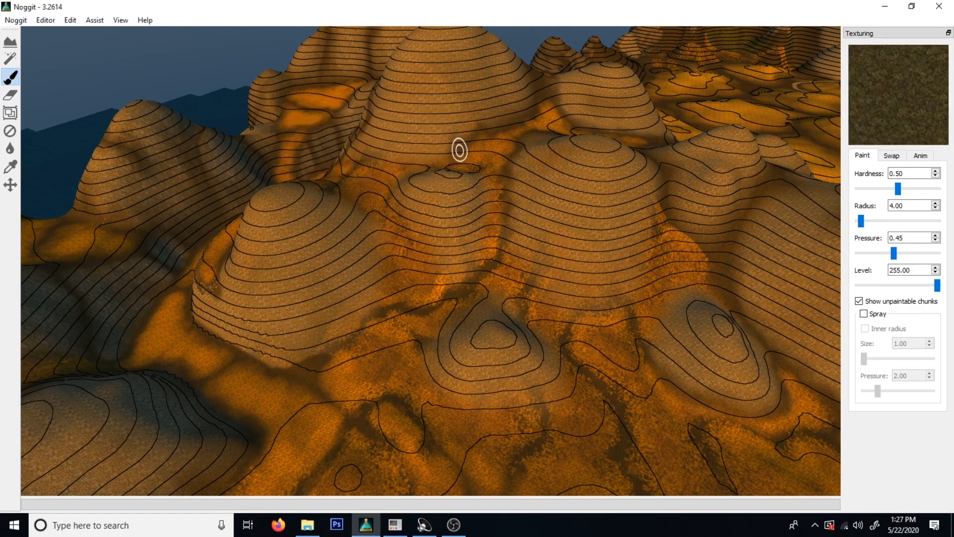
pyautogui.moveTo(763, 248); pyautogui.dragTo(786, 266, button='right')
pyautogui.click(936, 202)
pyautogui.click(935, 203)
pyautogui.click(936, 203)
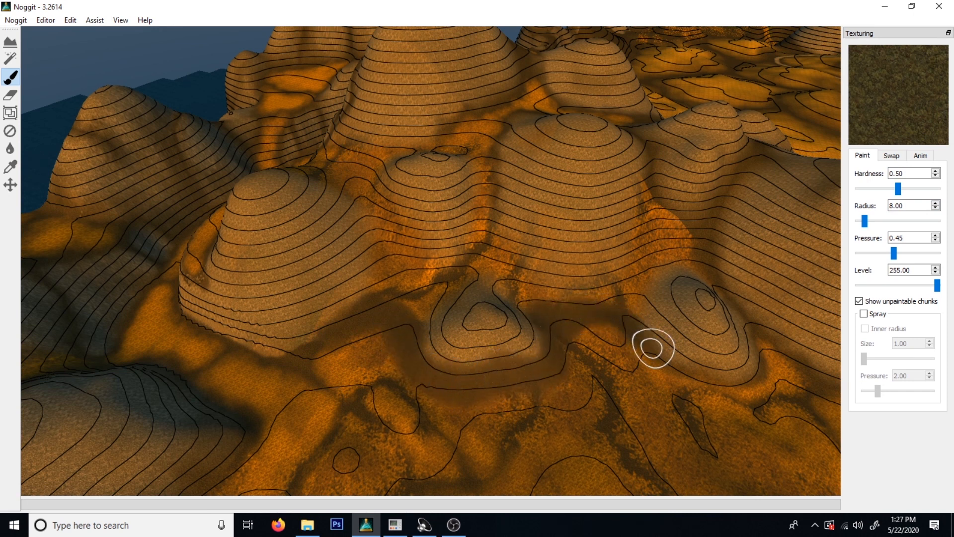
# Paint the dark texture along the feet of the small mounds and the large round hill between them.
pyautogui.press('s')
pyautogui.moveTo(767, 341)
pyautogui.mouseDown(button='right')
pyautogui.moveTo(728, 367)
pyautogui.moveTo(618, 360)
pyautogui.mouseUp(button='right')
pyautogui.press('d')
pyautogui.press('w')
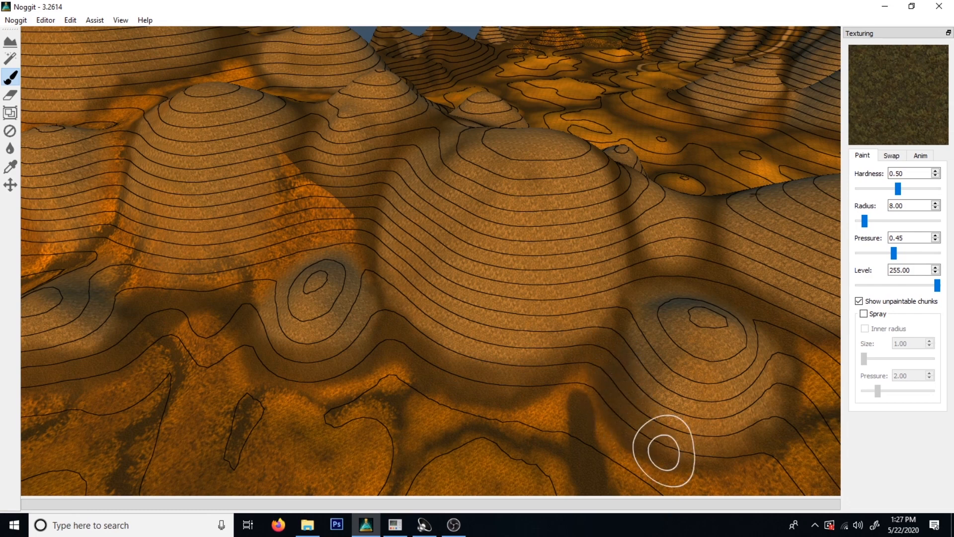
pyautogui.press('s')
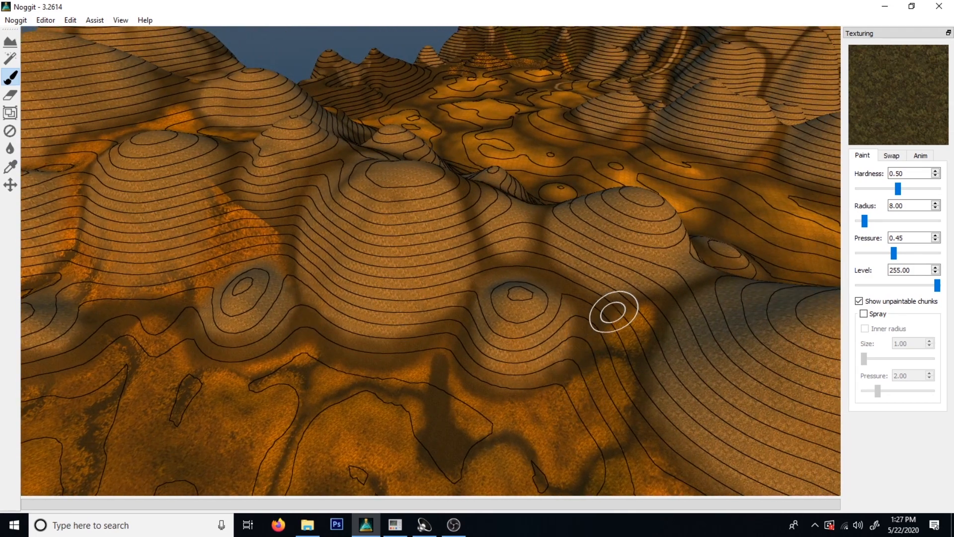
# Paint the dark texture along the foot of the tall peaked hill and towards the neighbouring mound.
pyautogui.moveTo(631, 361)
pyautogui.mouseDown(button='right')
pyautogui.moveTo(625, 371)
pyautogui.moveTo(522, 390)
pyautogui.moveTo(699, 290)
pyautogui.moveTo(511, 231)
pyautogui.mouseUp(button='right')
pyautogui.press('w')
pyautogui.press('d')
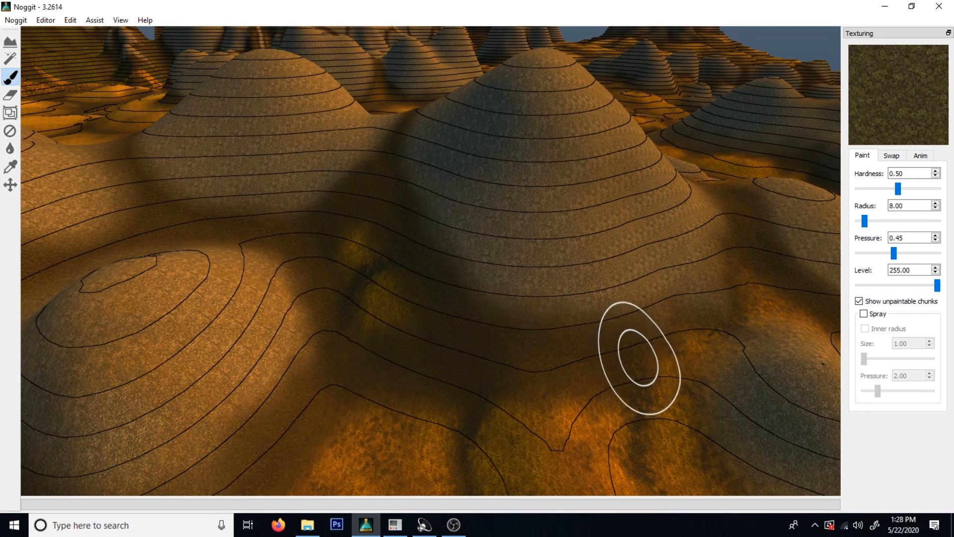
pyautogui.press('s')
pyautogui.moveTo(780, 285); pyautogui.dragTo(528, 334, button='right')
pyautogui.press('d')
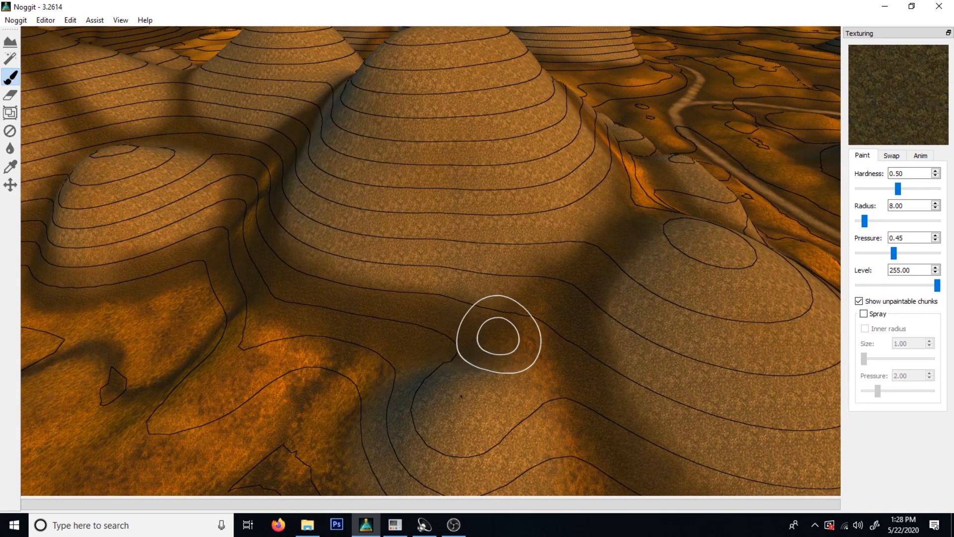
# Paint the dark texture around the foot of the low mound in front of the peaked hill.
pyautogui.press('s')
pyautogui.moveTo(593, 318)
pyautogui.mouseDown(button='right')
pyautogui.moveTo(424, 310)
pyautogui.moveTo(576, 240)
pyautogui.moveTo(504, 193)
pyautogui.mouseUp(button='right')
pyautogui.press('w')
pyautogui.moveTo(504, 193)
pyautogui.mouseDown()
pyautogui.moveTo(494, 247)
pyautogui.moveTo(398, 303)
pyautogui.moveTo(245, 305)
pyautogui.moveTo(226, 224)
pyautogui.mouseUp()
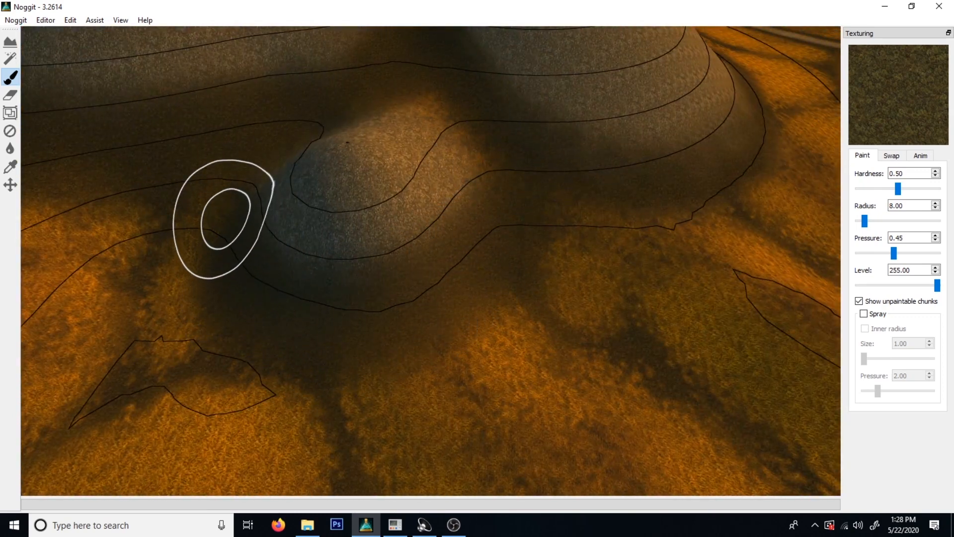
# Paint the dark texture up the crease between the large round hill and the small mound beside it.
pyautogui.moveTo(422, 94)
pyautogui.mouseDown()
pyautogui.moveTo(387, 98)
pyautogui.moveTo(462, 144)
pyautogui.moveTo(519, 224)
pyautogui.mouseUp()
pyautogui.press('s')
pyautogui.moveTo(529, 187)
pyautogui.mouseDown(button='right')
pyautogui.moveTo(370, 222)
pyautogui.moveTo(317, 209)
pyautogui.moveTo(409, 224)
pyautogui.mouseUp(button='right')
pyautogui.press('w')
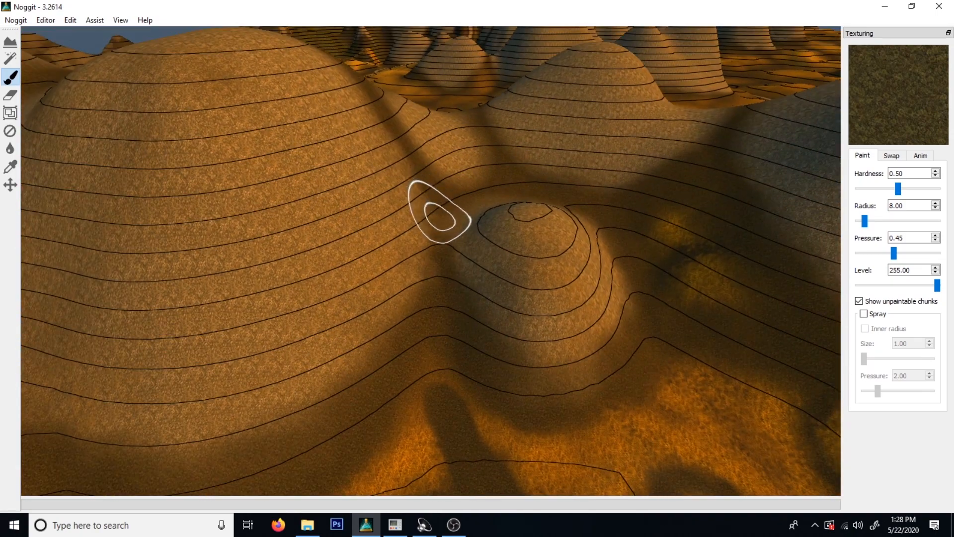
pyautogui.press('s')
pyautogui.moveTo(490, 179)
pyautogui.mouseDown(button='right')
pyautogui.moveTo(434, 96)
pyautogui.moveTo(590, 126)
pyautogui.mouseUp(button='right')
pyautogui.press('w')
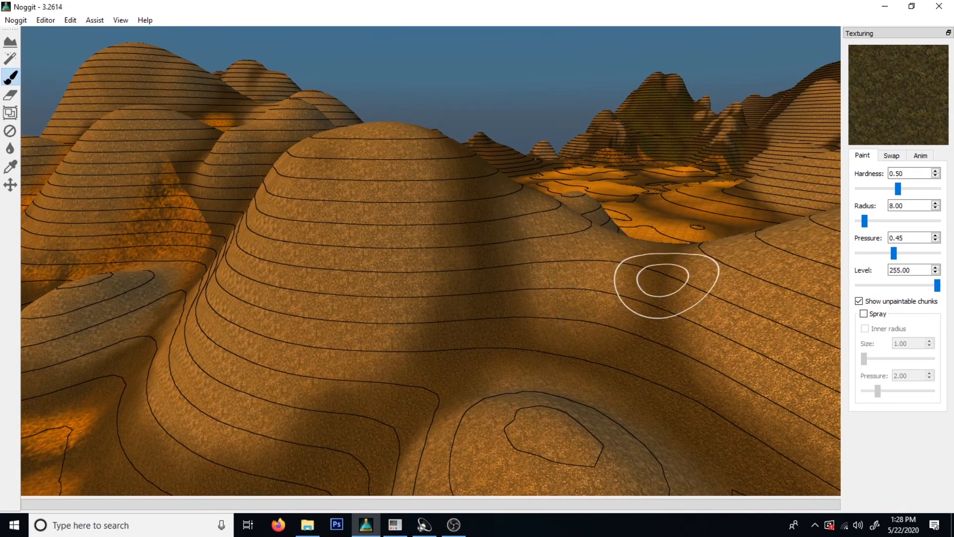
# Paint the dark texture into the saddles on both sides of the peaked hill behind the small mound.
pyautogui.moveTo(560, 315); pyautogui.dragTo(537, 307, button='right')
pyautogui.press('s')
pyautogui.press('w')
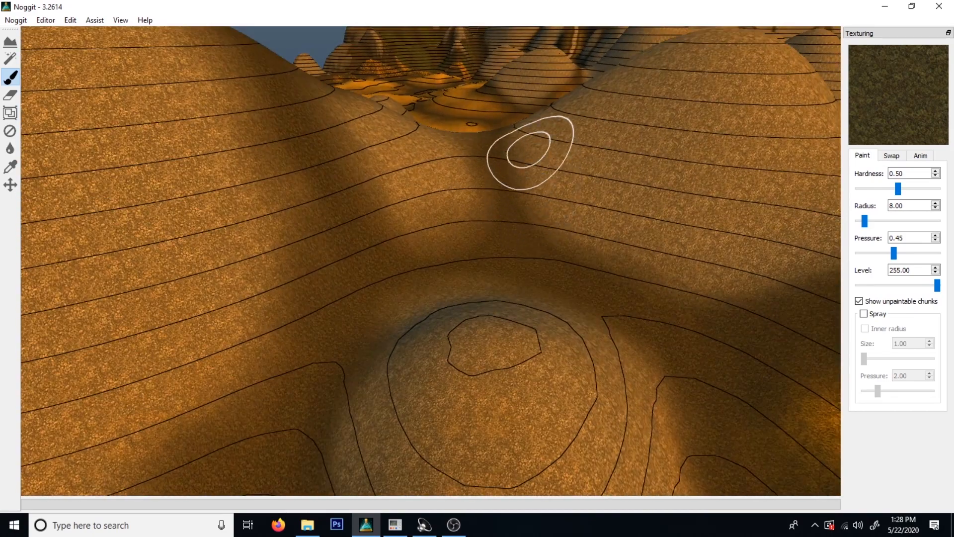
pyautogui.moveTo(708, 314); pyautogui.dragTo(831, 340, button='right')
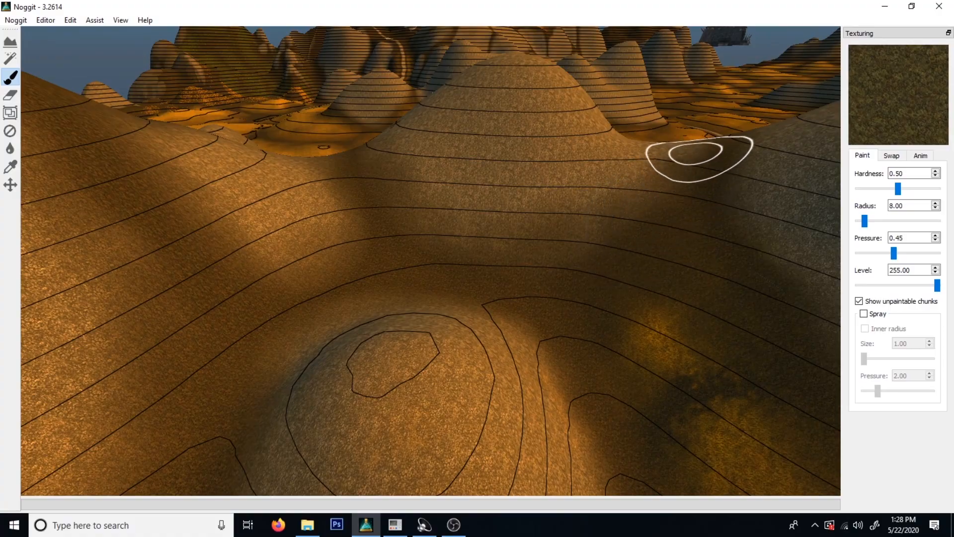
# Paint the dark texture around the back of the small mound where the round hill meets the large slope.
pyautogui.press('s')
pyautogui.moveTo(543, 232)
pyautogui.mouseDown(button='right')
pyautogui.moveTo(440, 336)
pyautogui.moveTo(363, 377)
pyautogui.mouseUp(button='right')
pyautogui.moveTo(531, 294)
pyautogui.mouseDown(button='right')
pyautogui.moveTo(423, 308)
pyautogui.moveTo(517, 335)
pyautogui.moveTo(487, 164)
pyautogui.moveTo(492, 219)
pyautogui.moveTo(462, 246)
pyautogui.mouseUp(button='right')
pyautogui.press('w')
pyautogui.press('w')
pyautogui.press('s')
pyautogui.press('w')
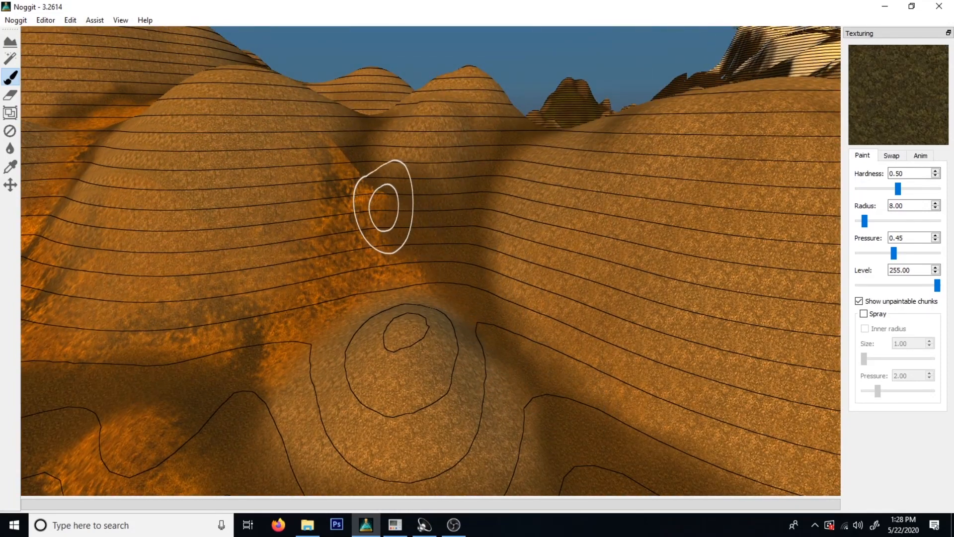
pyautogui.press('a')
pyautogui.moveTo(375, 234)
pyautogui.mouseDown(button='right')
pyautogui.moveTo(345, 226)
pyautogui.moveTo(535, 219)
pyautogui.mouseUp(button='right')
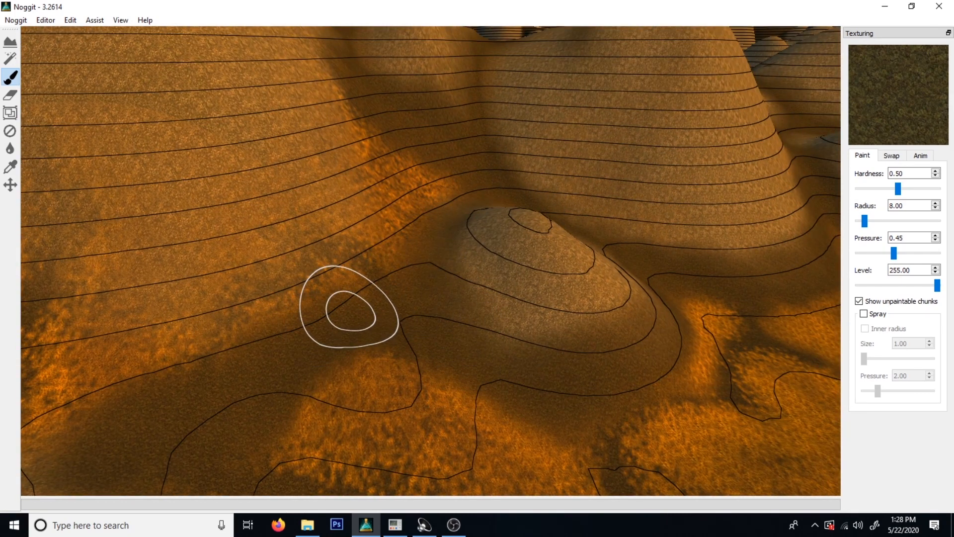
# Paint the dark texture up the wide crease between the round hill and the large slope behind the mound.
pyautogui.press('s')
pyautogui.moveTo(634, 232)
pyautogui.mouseDown(button='right')
pyautogui.moveTo(719, 288)
pyautogui.moveTo(501, 300)
pyautogui.moveTo(444, 350)
pyautogui.mouseUp(button='right')
pyautogui.press('w')
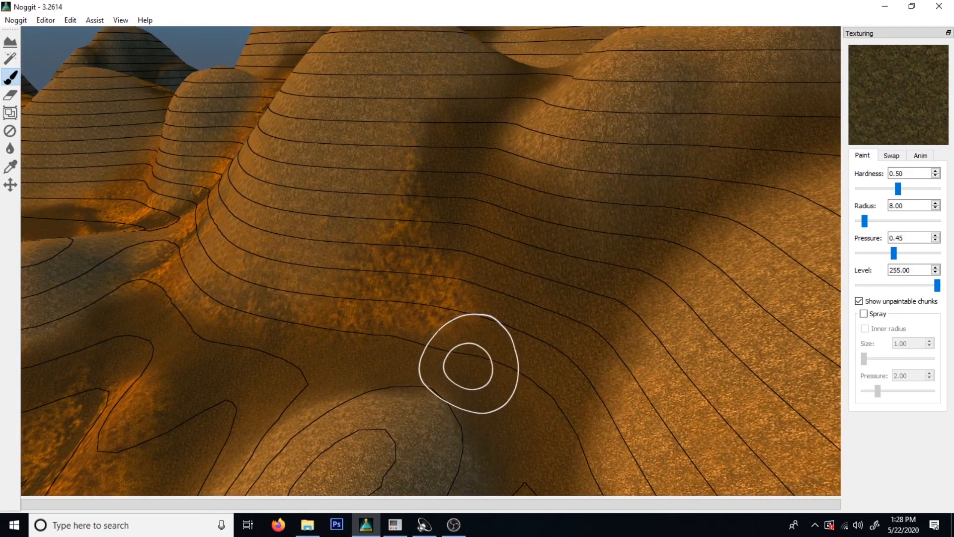
pyautogui.press('s')
pyautogui.moveTo(483, 290)
pyautogui.mouseDown(button='right')
pyautogui.moveTo(394, 345)
pyautogui.moveTo(541, 264)
pyautogui.mouseUp(button='right')
pyautogui.press('w')
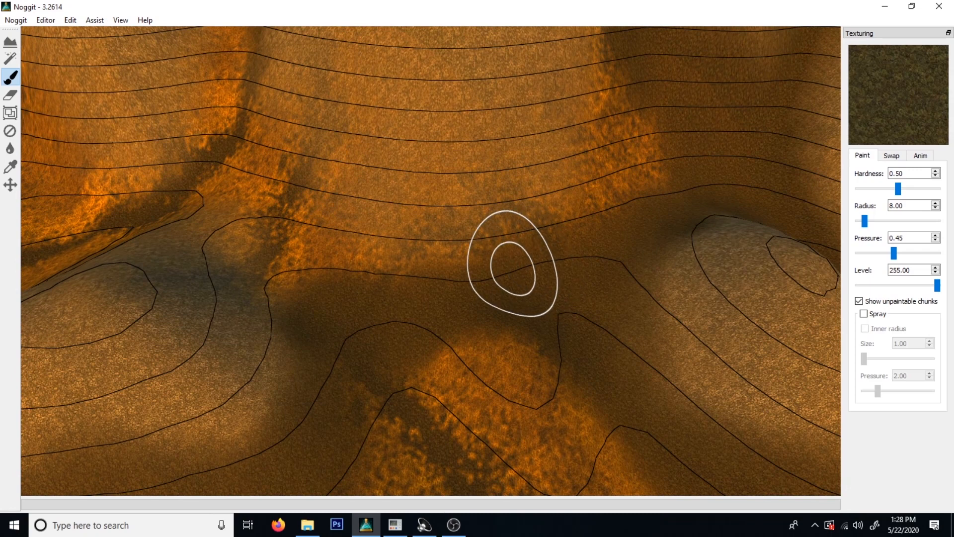
# Paint the dark texture along the round hill's foot between the two small mounds.
pyautogui.moveTo(292, 242)
pyautogui.mouseDown()
pyautogui.moveTo(260, 213)
pyautogui.moveTo(213, 192)
pyautogui.moveTo(302, 278)
pyautogui.mouseUp()
pyautogui.press('s')
pyautogui.moveTo(303, 278)
pyautogui.mouseDown(button='right')
pyautogui.moveTo(288, 264)
pyautogui.moveTo(371, 269)
pyautogui.mouseUp(button='right')
pyautogui.press('a')
pyautogui.press('w')
pyautogui.moveTo(328, 260)
pyautogui.mouseDown()
pyautogui.moveTo(259, 311)
pyautogui.moveTo(206, 427)
pyautogui.mouseUp()
pyautogui.press('s')
pyautogui.moveTo(322, 230); pyautogui.dragTo(373, 402, button='right')
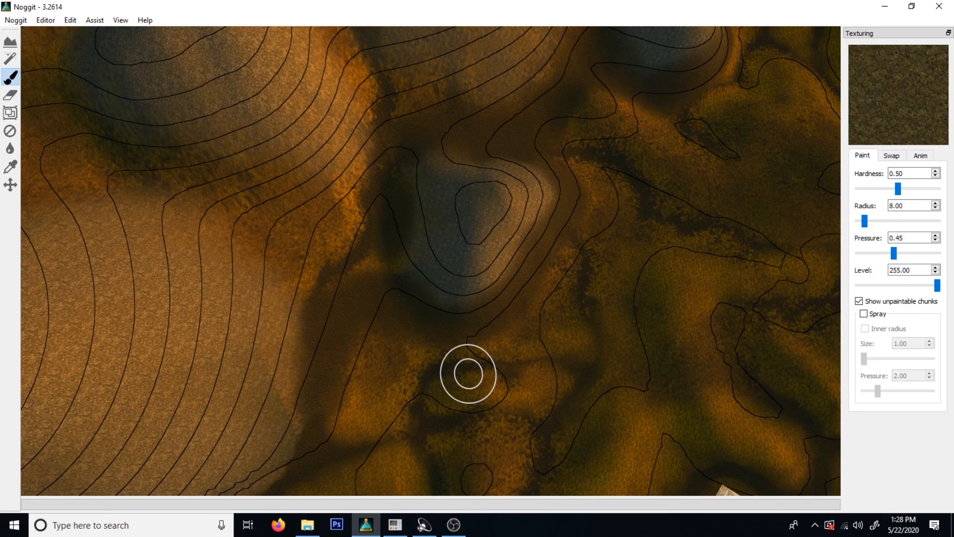
# Paint the dark texture around the triangular mound and along the foot of the neighbouring conical hill.
pyautogui.click(454, 525)
pyautogui.moveTo(665, 292); pyautogui.dragTo(450, 270, button='right')
pyautogui.moveTo(450, 270)
pyautogui.mouseDown(button='right')
pyautogui.moveTo(434, 315)
pyautogui.moveTo(693, 244)
pyautogui.mouseUp(button='right')
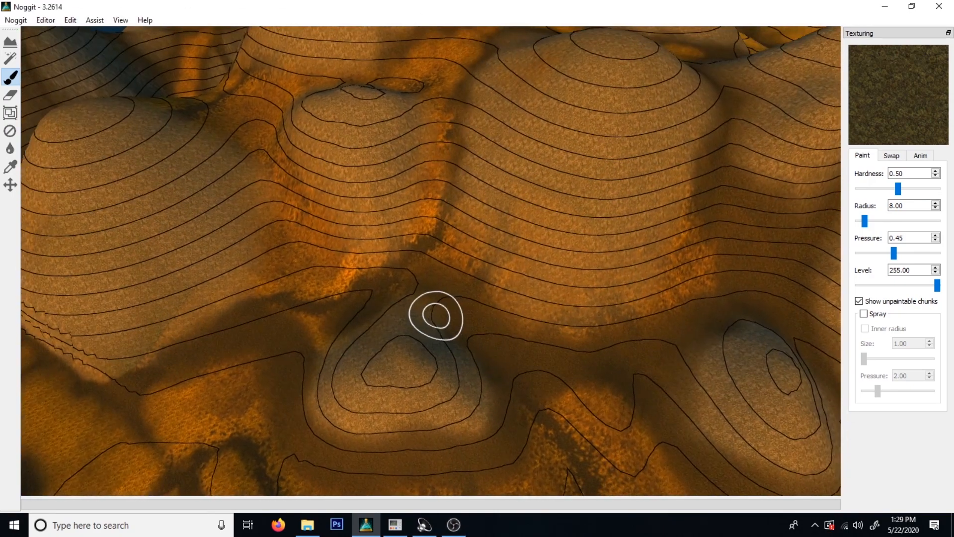
pyautogui.press('w')
pyautogui.press('w')
pyautogui.moveTo(596, 309)
pyautogui.keyDown('shift'); pyautogui.mouseDown()
pyautogui.moveTo(498, 336)
pyautogui.moveTo(465, 390)
pyautogui.mouseUp(); pyautogui.keyUp('shift')
pyautogui.press('s')
pyautogui.moveTo(529, 239)
pyautogui.mouseDown(button='right')
pyautogui.moveTo(348, 387)
pyautogui.moveTo(356, 382)
pyautogui.mouseUp(button='right')
pyautogui.moveTo(482, 286)
pyautogui.keyDown('shift'); pyautogui.mouseDown()
pyautogui.moveTo(472, 268)
pyautogui.moveTo(427, 303)
pyautogui.mouseUp(); pyautogui.keyUp('shift')
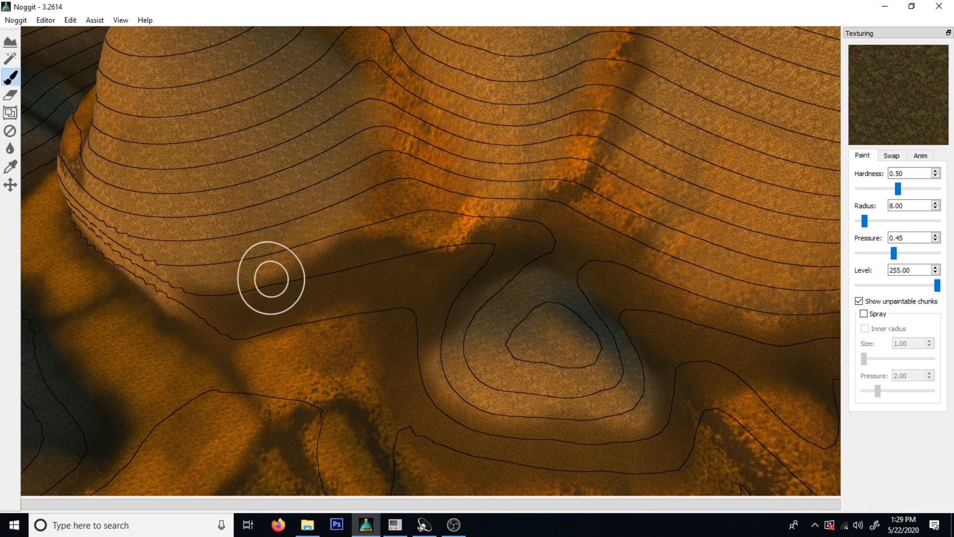
# Paint the dark texture up the crease between the round hill and the smaller hill beside it.
pyautogui.keyDown('shift'); pyautogui.moveTo(278, 276); pyautogui.dragTo(441, 232); pyautogui.keyUp('shift')
pyautogui.press('s')
pyautogui.moveTo(441, 233)
pyautogui.mouseDown(button='right')
pyautogui.moveTo(496, 302)
pyautogui.moveTo(427, 300)
pyautogui.moveTo(353, 248)
pyautogui.mouseUp(button='right')
pyautogui.press('a')
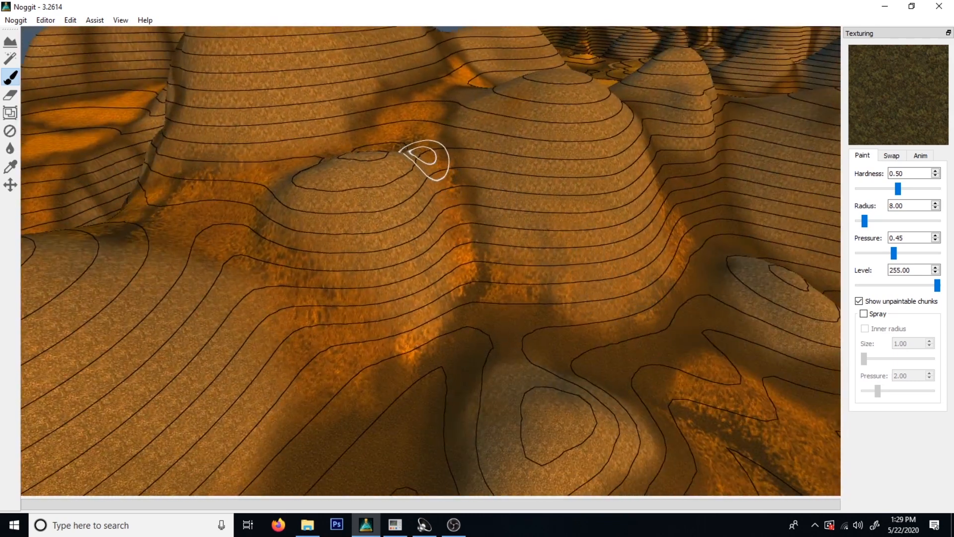
pyautogui.moveTo(445, 178)
pyautogui.keyDown('shift'); pyautogui.mouseDown()
pyautogui.moveTo(458, 245)
pyautogui.moveTo(486, 294)
pyautogui.mouseUp(); pyautogui.keyUp('shift')
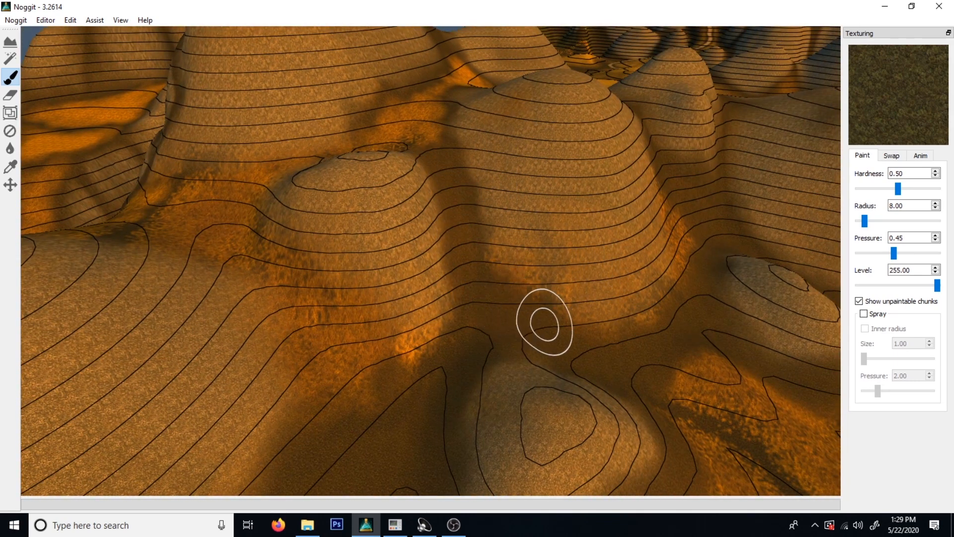
# Paint the dark texture along the round hill's front foot and into the crease on its far side.
pyautogui.press('s')
pyautogui.moveTo(752, 312); pyautogui.dragTo(599, 343, button='right')
pyautogui.press('d')
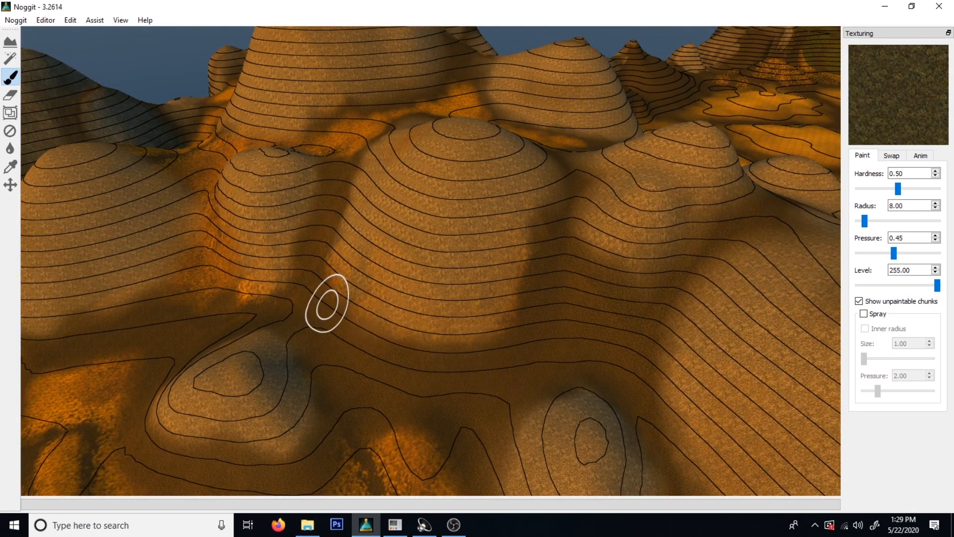
# Paint the dark texture around the foot of the smaller hill and up the crease between it and the conical hill.
pyautogui.press('s')
pyautogui.moveTo(319, 238)
pyautogui.mouseDown(button='right')
pyautogui.moveTo(257, 238)
pyautogui.moveTo(481, 174)
pyautogui.moveTo(473, 254)
pyautogui.mouseUp(button='right')
pyautogui.press('a')
pyautogui.press('w')
pyautogui.moveTo(411, 332)
pyautogui.keyDown('shift'); pyautogui.mouseDown()
pyautogui.moveTo(380, 402)
pyautogui.moveTo(315, 395)
pyautogui.moveTo(151, 309)
pyautogui.moveTo(124, 233)
pyautogui.mouseUp(); pyautogui.keyUp('shift')
pyautogui.moveTo(178, 319)
pyautogui.keyDown('shift'); pyautogui.mouseDown()
pyautogui.moveTo(351, 368)
pyautogui.moveTo(433, 328)
pyautogui.mouseUp(); pyautogui.keyUp('shift')
pyautogui.press('s')
pyautogui.moveTo(433, 328)
pyautogui.mouseDown(button='right')
pyautogui.moveTo(339, 335)
pyautogui.moveTo(376, 287)
pyautogui.mouseUp(button='right')
pyautogui.press('w')
pyautogui.moveTo(376, 286)
pyautogui.keyDown('shift'); pyautogui.mouseDown()
pyautogui.moveTo(411, 231)
pyautogui.moveTo(385, 326)
pyautogui.moveTo(398, 315)
pyautogui.moveTo(464, 326)
pyautogui.mouseUp(); pyautogui.keyUp('shift')
pyautogui.press('s')
pyautogui.moveTo(546, 324); pyautogui.dragTo(486, 398, button='right')
pyautogui.press('w')
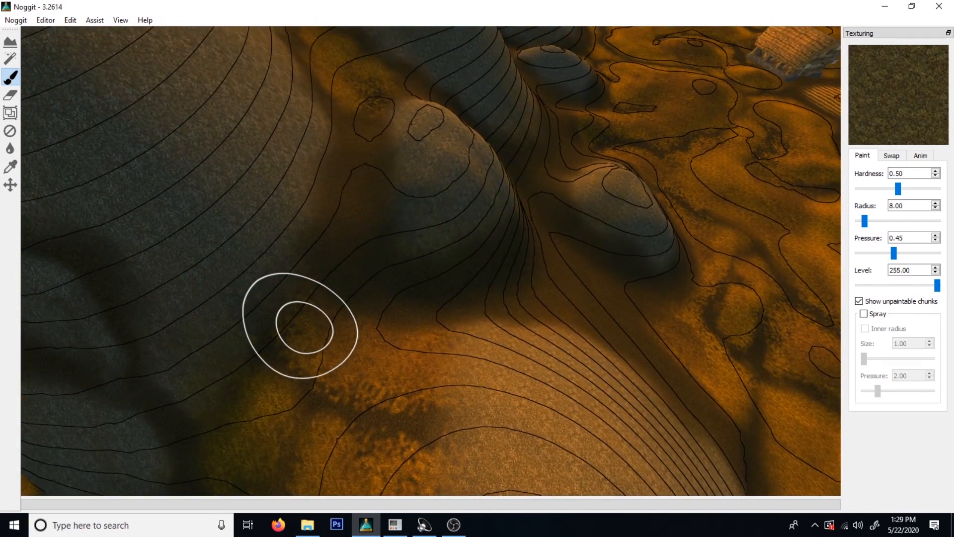
# Paint the dark texture over the patchy ground behind the conical hill, towards the large hill.
pyautogui.moveTo(460, 339)
pyautogui.keyDown('shift'); pyautogui.mouseDown()
pyautogui.moveTo(423, 380)
pyautogui.moveTo(338, 388)
pyautogui.mouseUp(); pyautogui.keyUp('shift')
pyautogui.moveTo(338, 388)
pyautogui.mouseDown(button='right')
pyautogui.moveTo(416, 498)
pyautogui.moveTo(390, 384)
pyautogui.moveTo(643, 400)
pyautogui.moveTo(554, 82)
pyautogui.moveTo(384, 393)
pyautogui.moveTo(318, 359)
pyautogui.moveTo(415, 373)
pyautogui.mouseUp(button='right')
pyautogui.press('w')
pyautogui.press('w')
pyautogui.moveTo(473, 289)
pyautogui.keyDown('shift'); pyautogui.mouseDown()
pyautogui.moveTo(458, 266)
pyautogui.moveTo(413, 248)
pyautogui.moveTo(515, 334)
pyautogui.mouseUp(); pyautogui.keyUp('shift')
pyautogui.press('s')
pyautogui.moveTo(621, 279)
pyautogui.mouseDown(button='right')
pyautogui.moveTo(462, 335)
pyautogui.moveTo(417, 333)
pyautogui.moveTo(413, 343)
pyautogui.mouseUp(button='right')
# Examine the textured hills and the village ground from above.
pyautogui.press('w')
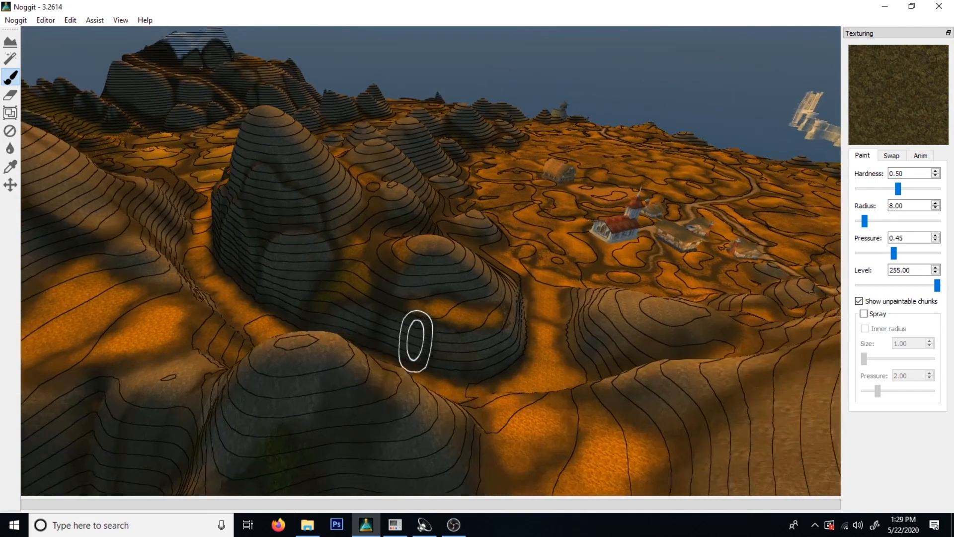
pyautogui.press('s')
pyautogui.moveTo(320, 291); pyautogui.dragTo(641, 279, button='right')
pyautogui.press('w')
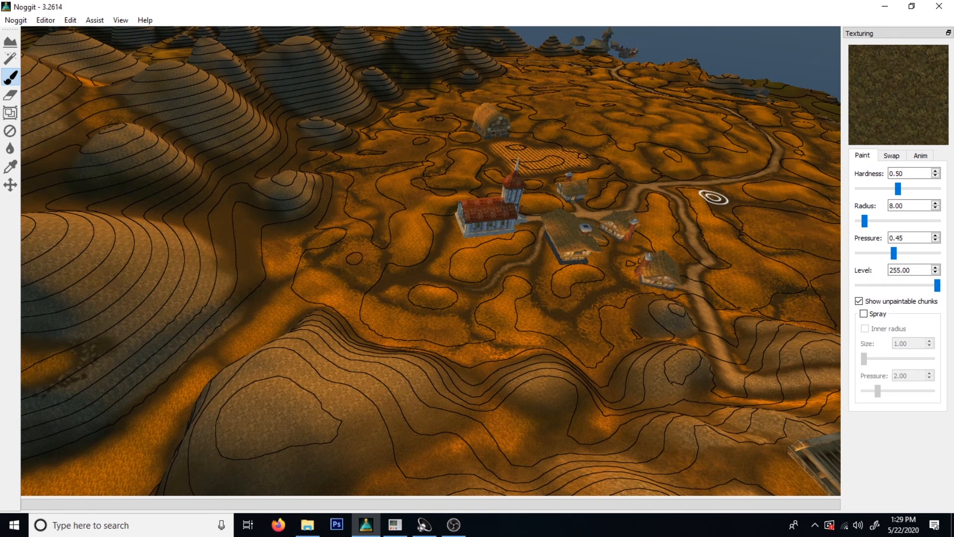
pyautogui.press('s')
pyautogui.moveTo(275, 261); pyautogui.dragTo(438, 214, button='right')
pyautogui.press('w')
pyautogui.moveTo(551, 268); pyautogui.dragTo(397, 216, button='right')
pyautogui.press('d')
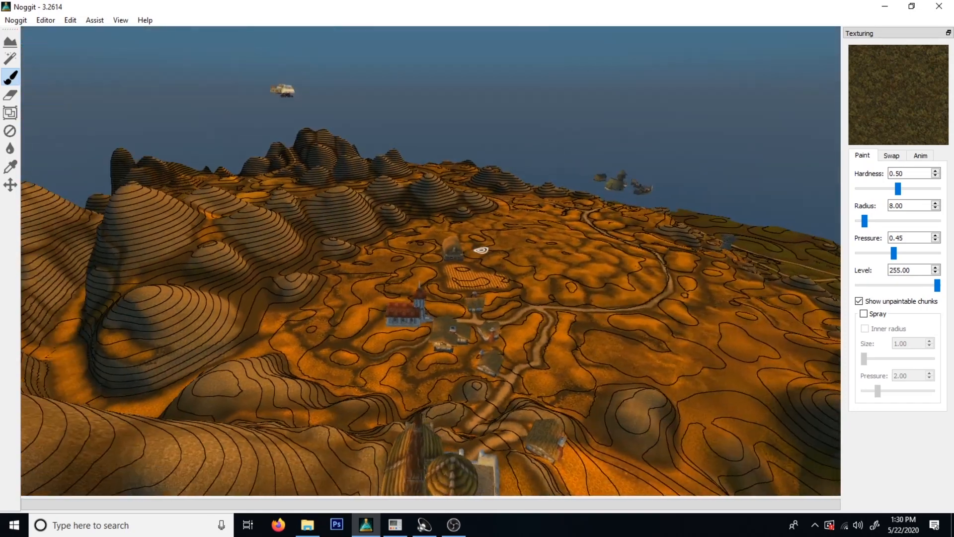
pyautogui.moveTo(592, 296); pyautogui.dragTo(452, 262, button='right')
pyautogui.press('w')
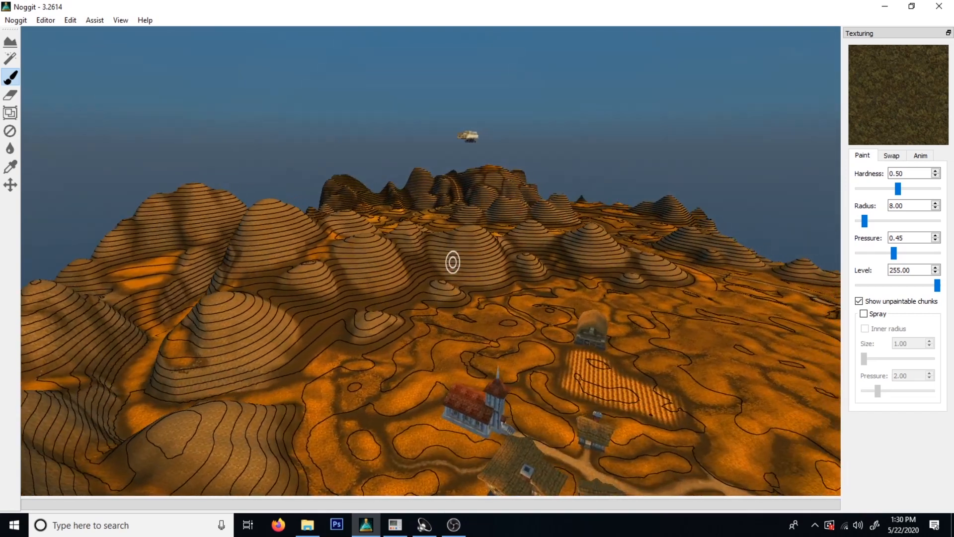
pyautogui.press('d')
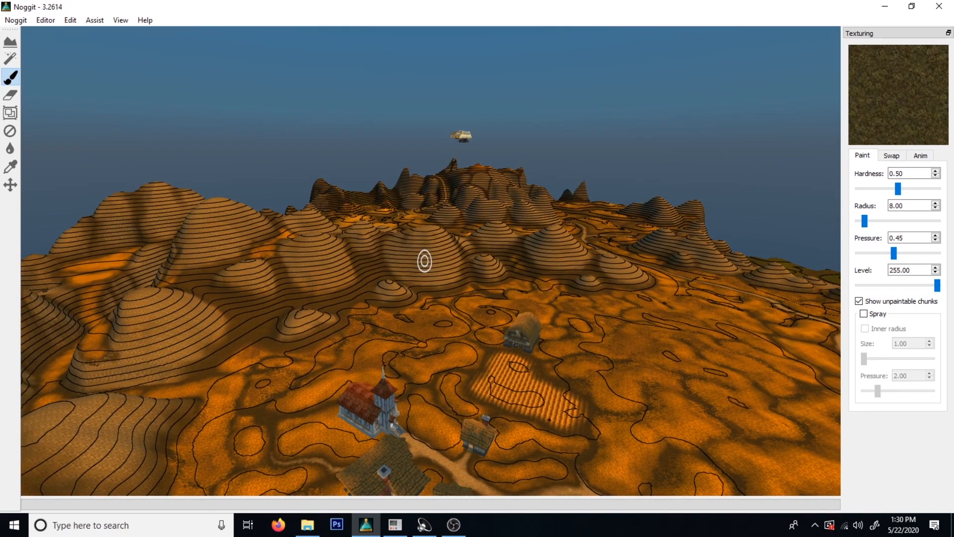
# Touch up the dark texture in the creases between the smaller hill and the round hill.
pyautogui.press('a')
pyautogui.moveTo(265, 295); pyautogui.dragTo(357, 354, button='right')
pyautogui.press('w')
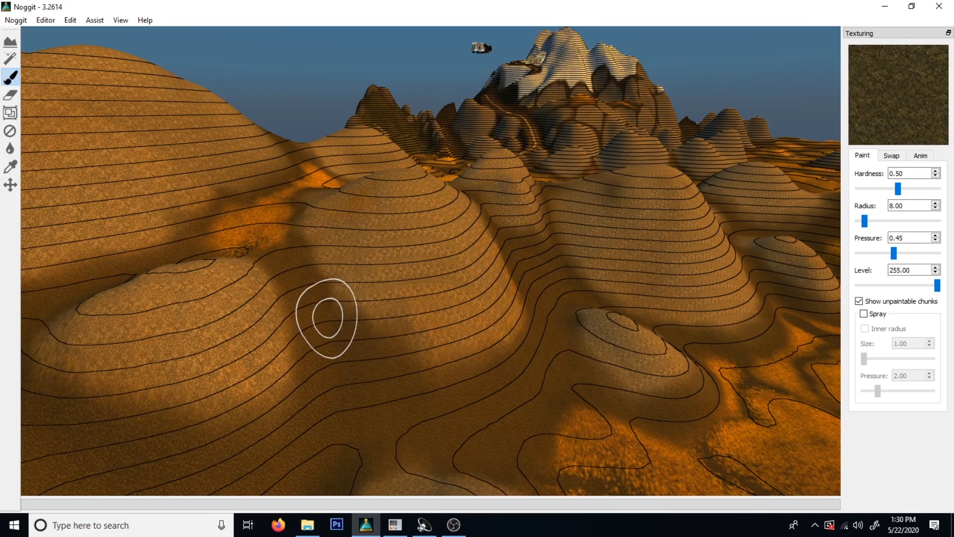
pyautogui.press('s')
pyautogui.moveTo(430, 351)
pyautogui.mouseDown(button='right')
pyautogui.moveTo(479, 375)
pyautogui.moveTo(439, 354)
pyautogui.moveTo(473, 345)
pyautogui.moveTo(569, 353)
pyautogui.moveTo(552, 345)
pyautogui.moveTo(633, 324)
pyautogui.mouseUp(button='right')
pyautogui.press('w')
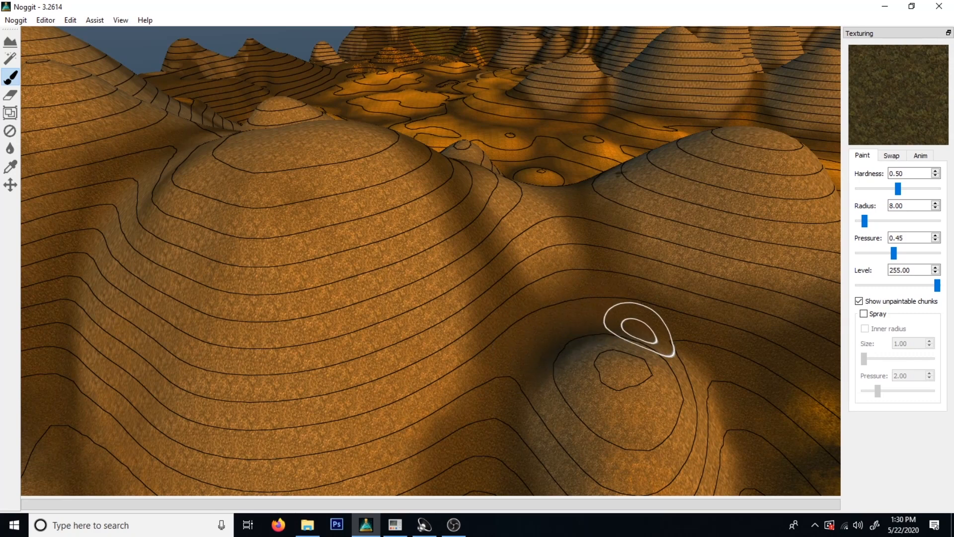
# Extend the dark texture over the slope between the conical hill and the triangular mound.
pyautogui.press('s')
pyautogui.moveTo(747, 431); pyautogui.dragTo(552, 323, button='right')
pyautogui.moveTo(428, 236)
pyautogui.mouseDown(button='right')
pyautogui.moveTo(270, 237)
pyautogui.moveTo(366, 215)
pyautogui.moveTo(494, 258)
pyautogui.moveTo(359, 263)
pyautogui.moveTo(456, 341)
pyautogui.moveTo(485, 273)
pyautogui.moveTo(515, 283)
pyautogui.moveTo(478, 321)
pyautogui.moveTo(488, 296)
pyautogui.moveTo(452, 305)
pyautogui.moveTo(454, 317)
pyautogui.moveTo(585, 338)
pyautogui.mouseUp(button='right')
pyautogui.press('w')
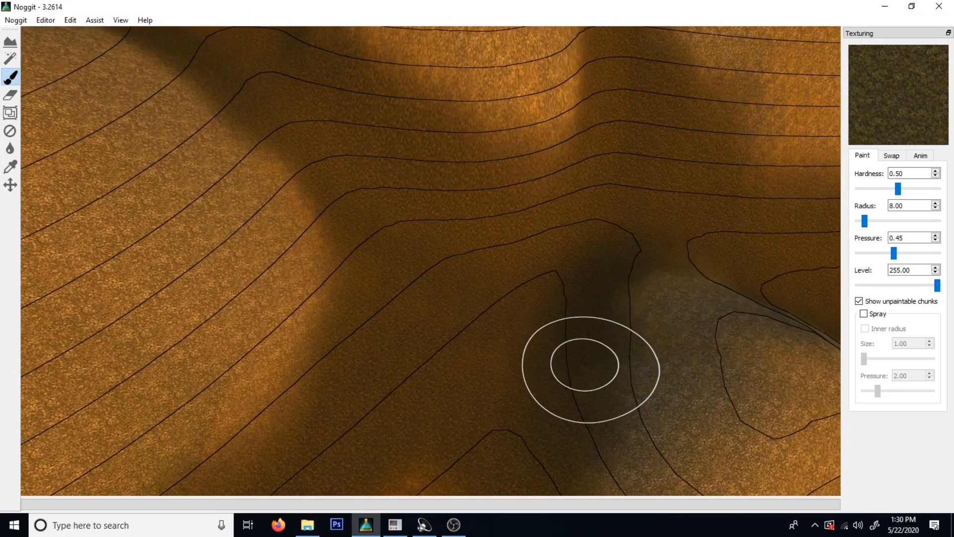
pyautogui.moveTo(696, 271)
pyautogui.mouseDown(button='right')
pyautogui.moveTo(688, 315)
pyautogui.moveTo(371, 290)
pyautogui.moveTo(353, 396)
pyautogui.moveTo(425, 277)
pyautogui.mouseUp(button='right')
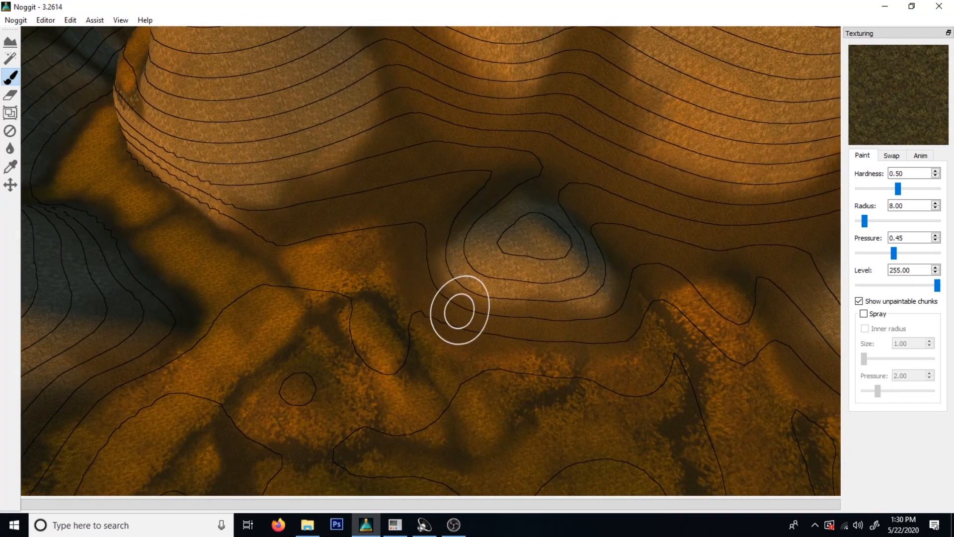
# Examine the texturing around the foot of the conical hill and the grassy path beside it.
pyautogui.press('s')
pyautogui.moveTo(611, 305)
pyautogui.mouseDown(button='right')
pyautogui.moveTo(596, 230)
pyautogui.moveTo(437, 258)
pyautogui.moveTo(482, 166)
pyautogui.moveTo(566, 262)
pyautogui.mouseUp(button='right')
pyautogui.press('w')
pyautogui.press('s')
pyautogui.press('w')
pyautogui.press('s')
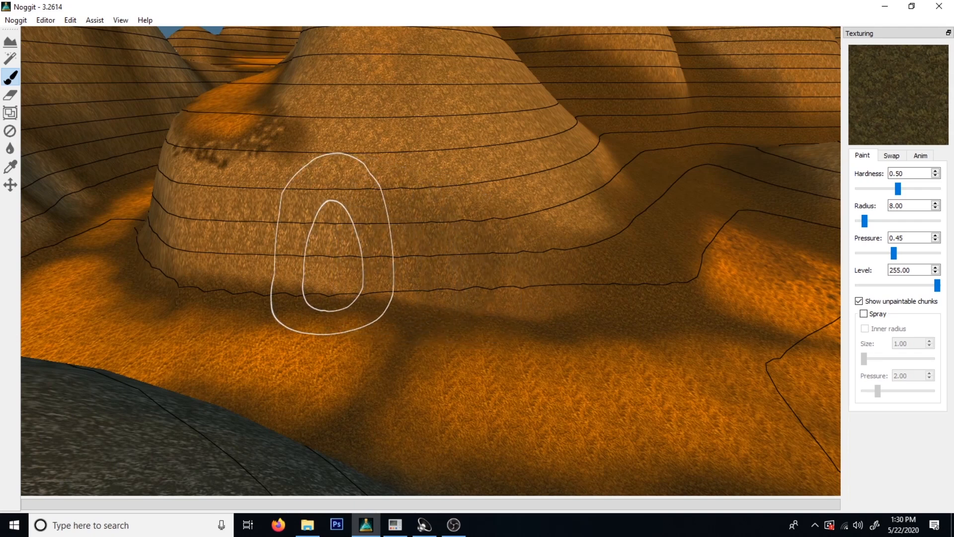
pyautogui.press('a')
pyautogui.moveTo(212, 243)
pyautogui.mouseDown(button='right')
pyautogui.moveTo(405, 259)
pyautogui.moveTo(384, 318)
pyautogui.mouseUp(button='right')
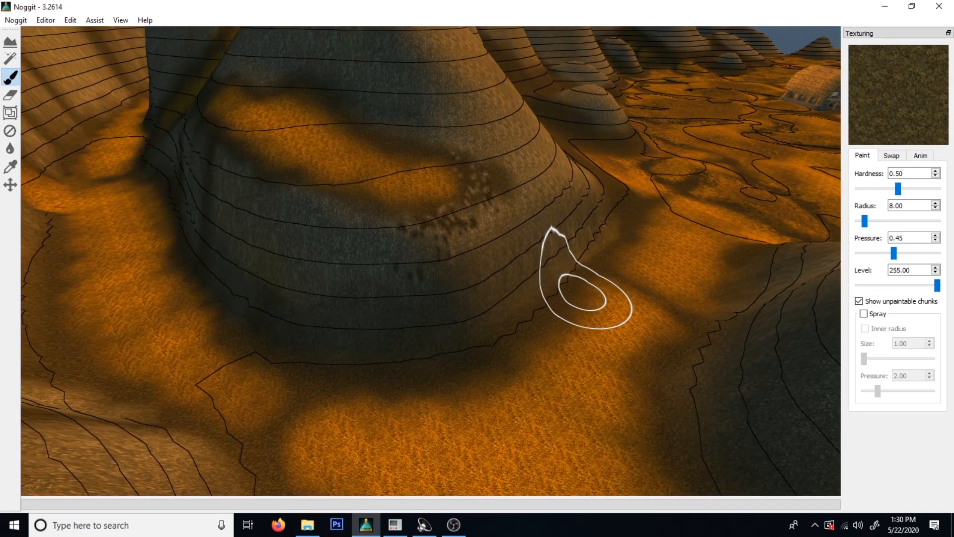
pyautogui.press('d')
pyautogui.moveTo(636, 226)
pyautogui.mouseDown(button='right')
pyautogui.moveTo(605, 247)
pyautogui.moveTo(660, 241)
pyautogui.moveTo(426, 224)
pyautogui.mouseUp(button='right')
pyautogui.press('s')
pyautogui.moveTo(636, 251)
pyautogui.mouseDown(button='right')
pyautogui.moveTo(601, 281)
pyautogui.moveTo(643, 262)
pyautogui.moveTo(561, 258)
pyautogui.mouseUp(button='right')
pyautogui.press('w')
# Activate the Flatten / Blur tool and examine the terrain shape of the conical hill and the mounds beside it.
pyautogui.click(10, 59)
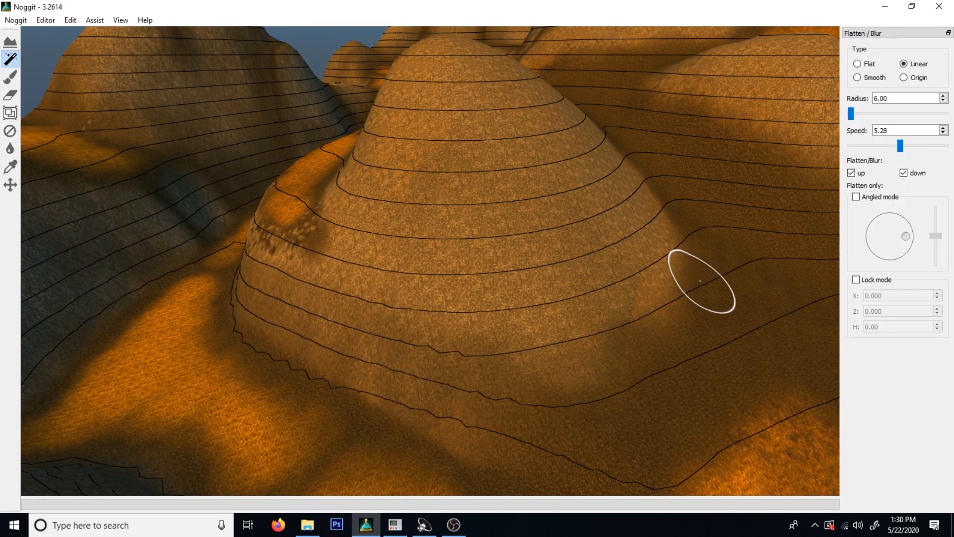
pyautogui.press('s')
pyautogui.press('w')
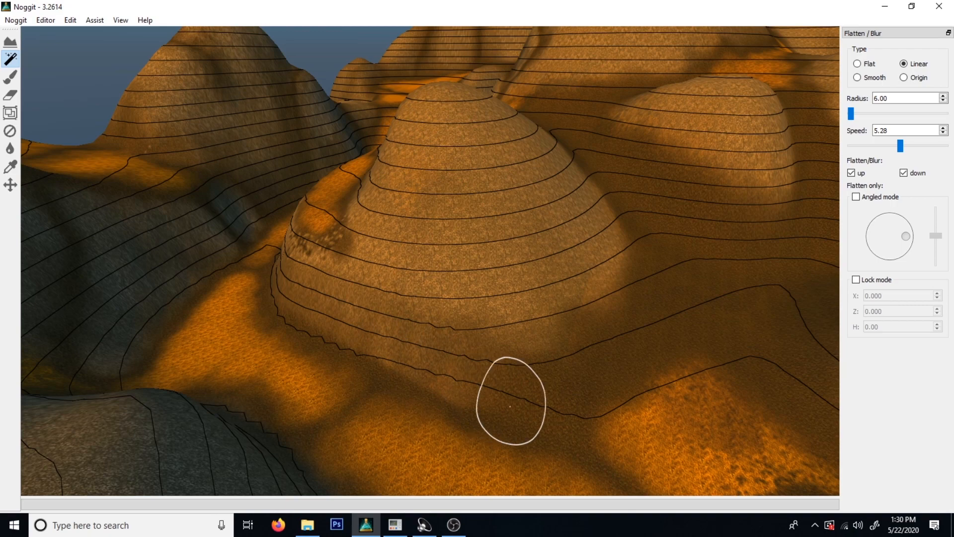
pyautogui.press('s')
pyautogui.moveTo(351, 326); pyautogui.dragTo(422, 310, button='right')
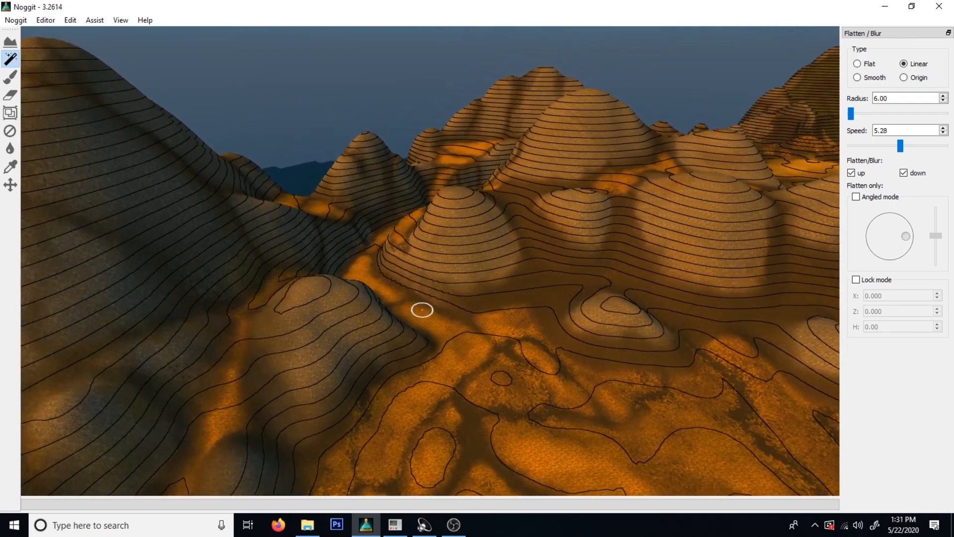
pyautogui.press('w')
pyautogui.moveTo(466, 289)
pyautogui.mouseDown(button='right')
pyautogui.moveTo(514, 332)
pyautogui.moveTo(622, 302)
pyautogui.moveTo(681, 306)
pyautogui.mouseUp(button='right')
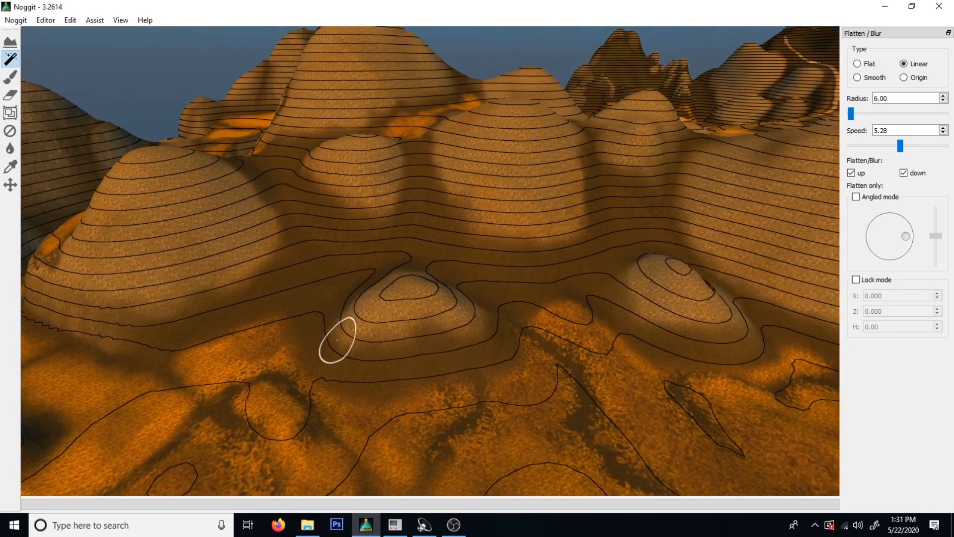
pyautogui.press('w')
pyautogui.press('s')
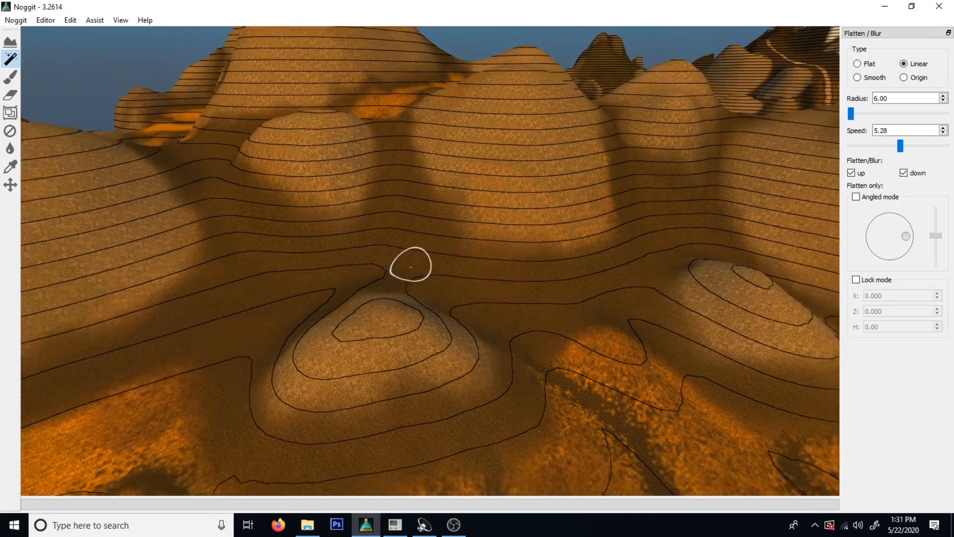
pyautogui.moveTo(411, 265); pyautogui.dragTo(528, 396, button='right')
pyautogui.press('a')
pyautogui.press('w')
pyautogui.moveTo(433, 375)
pyautogui.mouseDown(button='right')
pyautogui.moveTo(625, 376)
pyautogui.moveTo(501, 383)
pyautogui.mouseUp(button='right')
pyautogui.press('s')
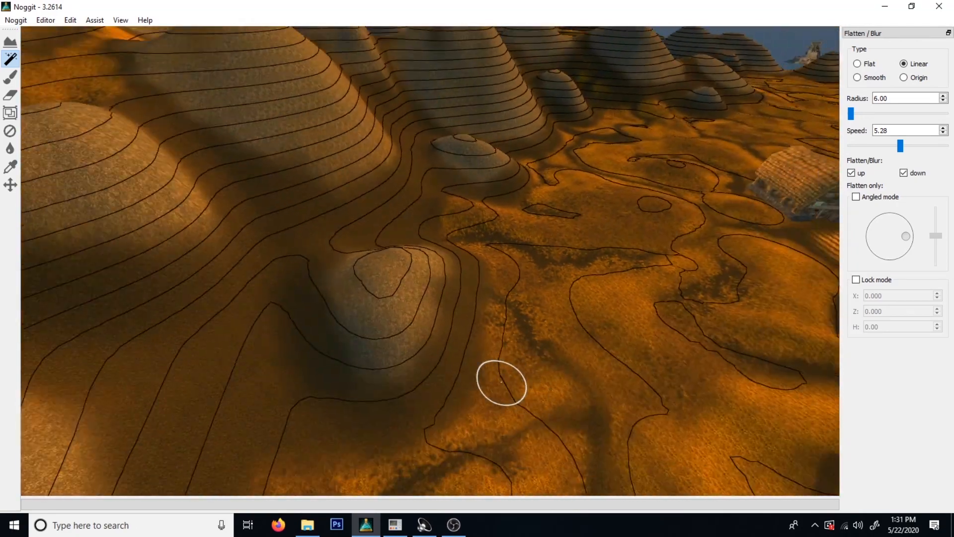
pyautogui.press('w')
pyautogui.press('s')
pyautogui.moveTo(490, 331)
pyautogui.mouseDown(button='right')
pyautogui.moveTo(358, 326)
pyautogui.moveTo(430, 267)
pyautogui.moveTo(426, 294)
pyautogui.moveTo(213, 268)
pyautogui.mouseUp(button='right')
pyautogui.press('s')
pyautogui.press('w')
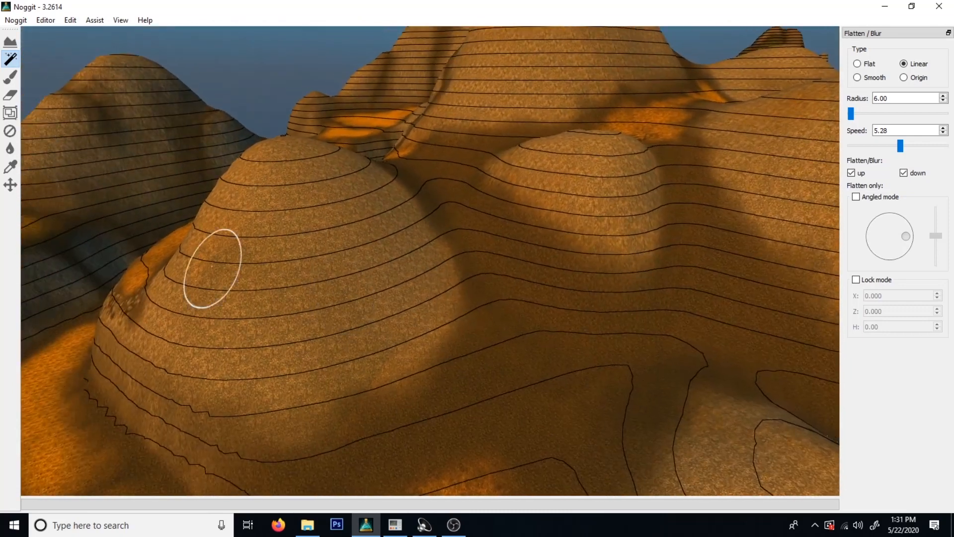
# Return to texture painting and pick the light grey rock texture from the conical hill's terrain.
pyautogui.click(10, 77)
pyautogui.keyDown('ctrl'); pyautogui.click(382, 320); pyautogui.keyUp('ctrl')
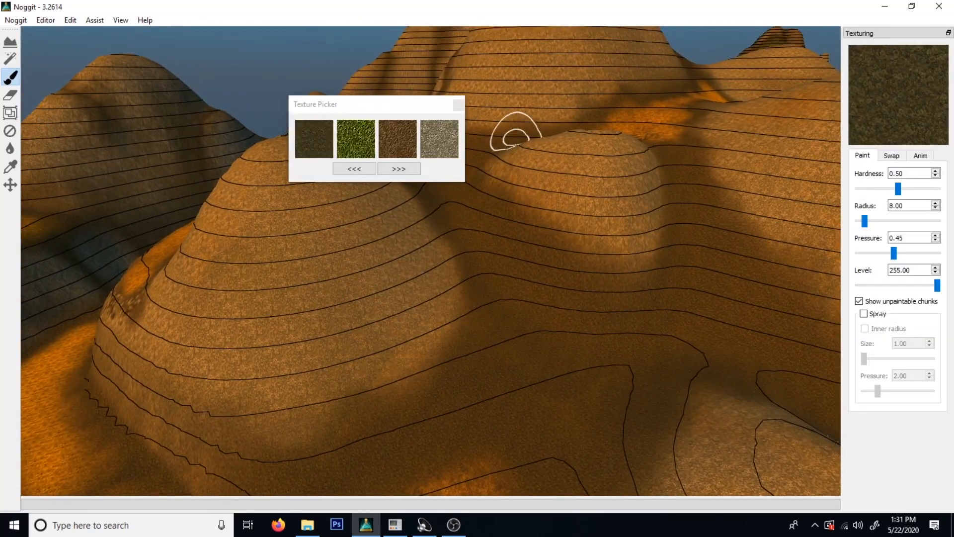
pyautogui.click(440, 139)
pyautogui.click(459, 105)
# Paint a patch of the rock texture on the dark ground between the conical hill and the triangular mound.
pyautogui.press('s')
pyautogui.moveTo(471, 214); pyautogui.dragTo(502, 253, button='right')
pyautogui.press('w')
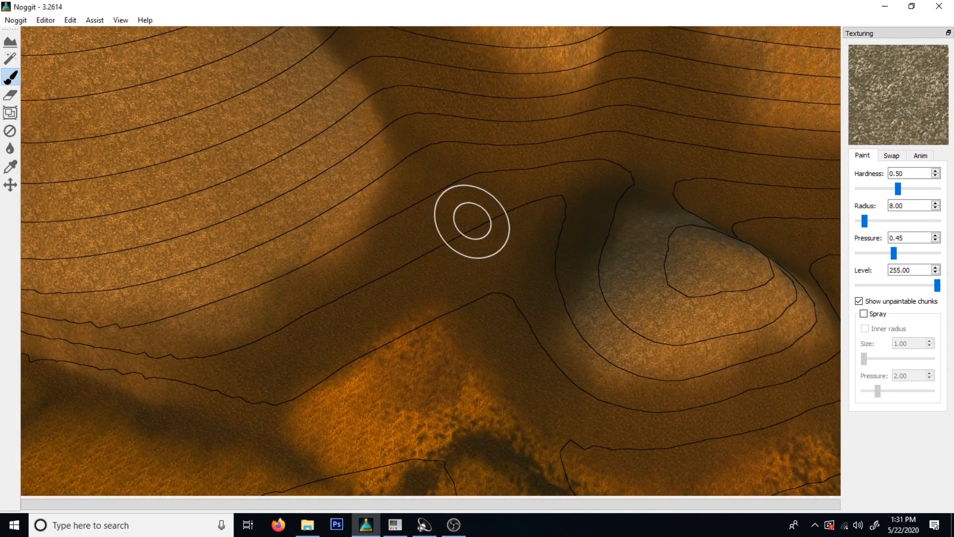
pyautogui.moveTo(442, 225)
pyautogui.keyDown('shift'); pyautogui.mouseDown()
pyautogui.moveTo(445, 249)
pyautogui.moveTo(476, 267)
pyautogui.moveTo(505, 258)
pyautogui.moveTo(520, 225)
pyautogui.moveTo(498, 198)
pyautogui.moveTo(466, 192)
pyautogui.mouseUp(); pyautogui.keyUp('shift')
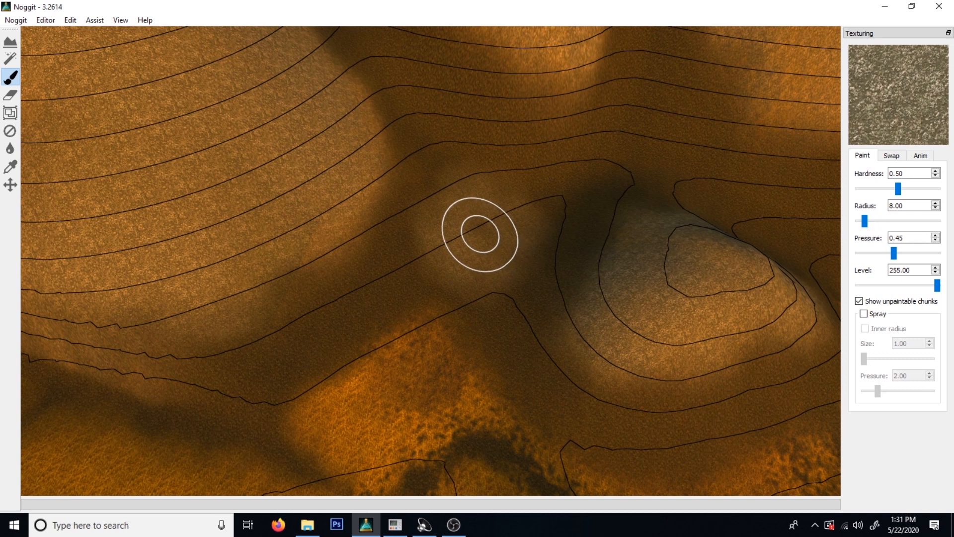
pyautogui.moveTo(483, 208)
pyautogui.keyDown('shift'); pyautogui.mouseDown()
pyautogui.moveTo(458, 258)
pyautogui.moveTo(492, 269)
pyautogui.moveTo(507, 252)
pyautogui.moveTo(476, 230)
pyautogui.mouseUp(); pyautogui.keyUp('shift')
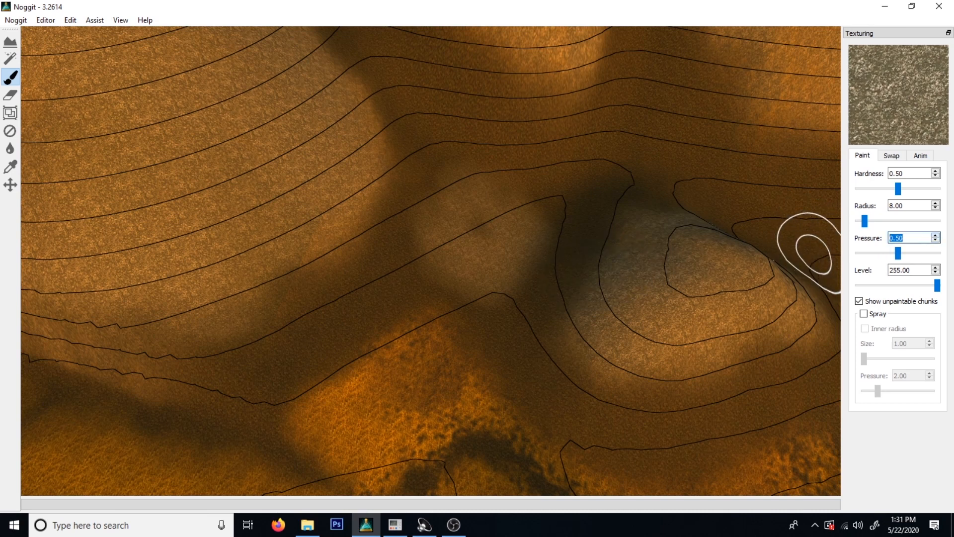
# Set the texture brush's radius to 5.00 and its pressure to 0.40.
pyautogui.click(936, 209)
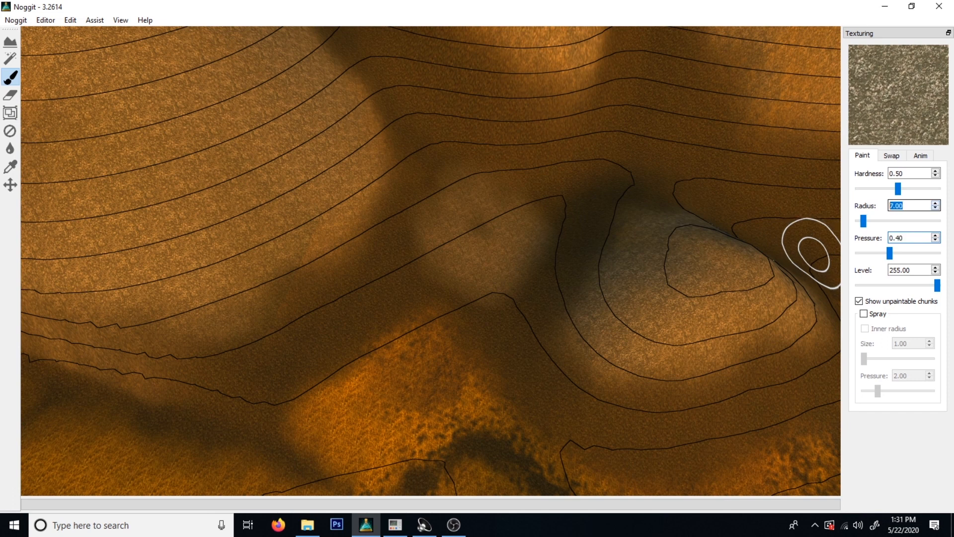
pyautogui.click(935, 208)
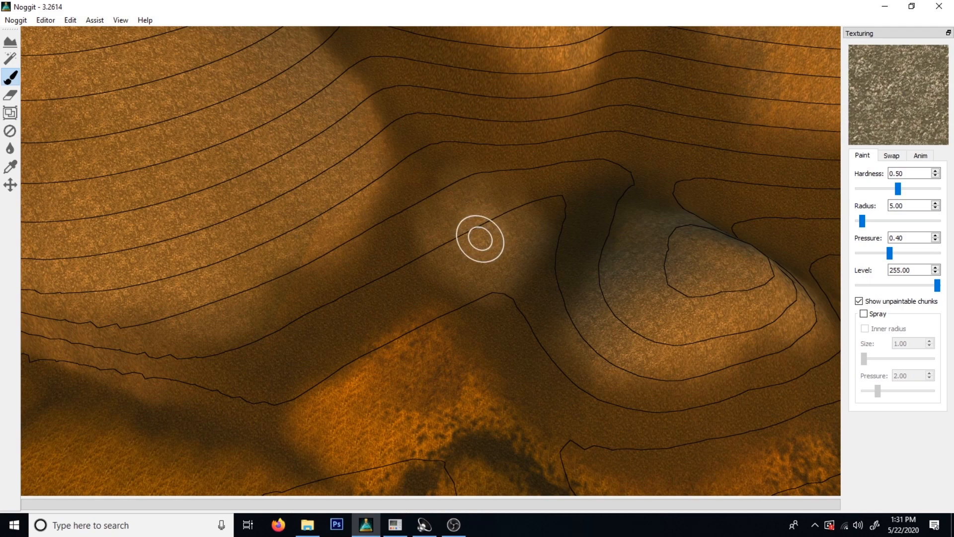
pyautogui.press('s')
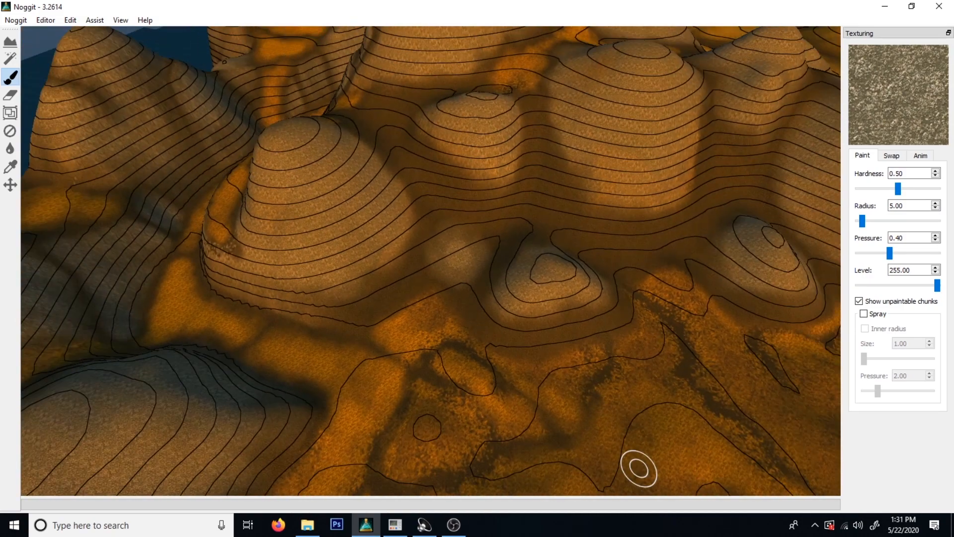
# Activate the Raise / Lower tool at the rock patch beside the conical hill and set its outer radius to 9.00.
pyautogui.press('w')
pyautogui.press('s')
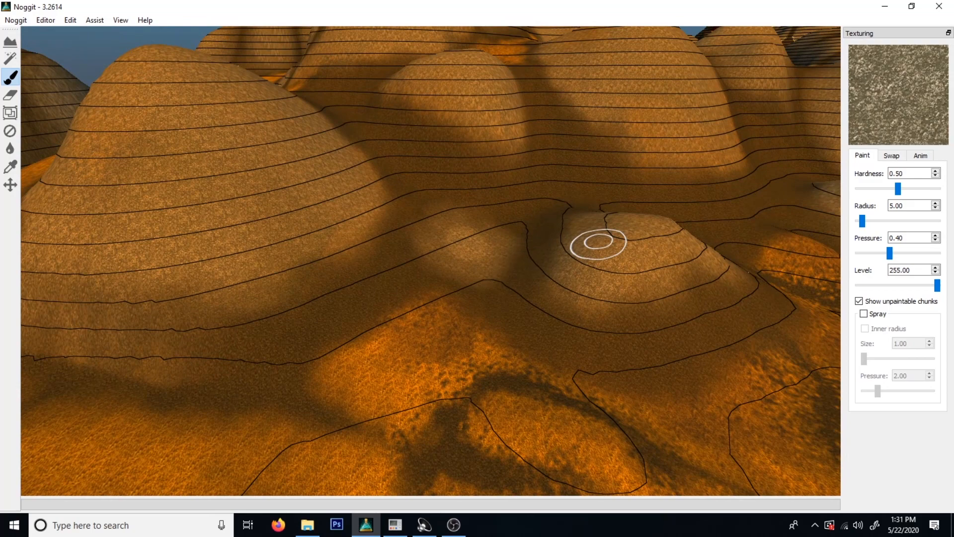
pyautogui.press('w')
pyautogui.press('s')
pyautogui.press('s')
pyautogui.press('w')
pyautogui.moveTo(524, 336); pyautogui.dragTo(601, 222, button='right')
pyautogui.click(11, 42)
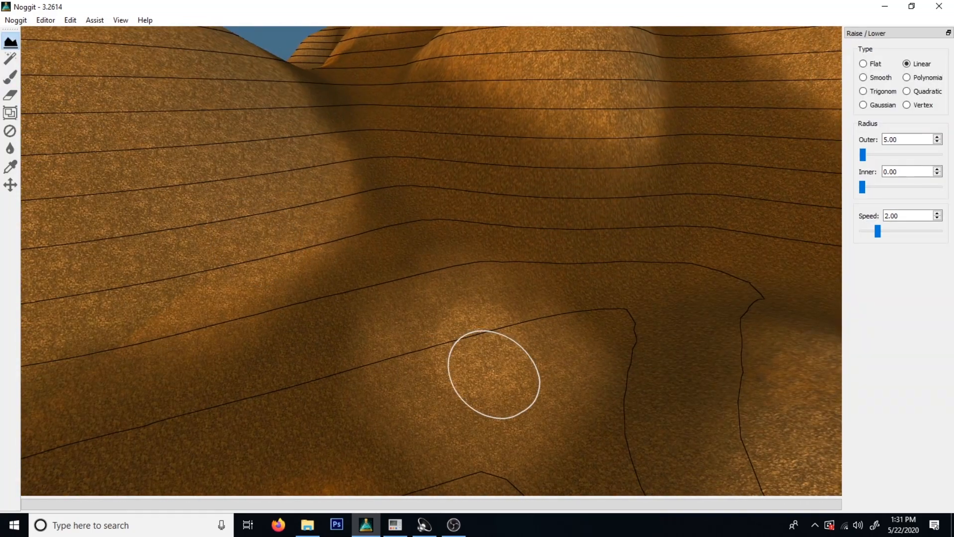
pyautogui.click(937, 137)
pyautogui.click(938, 136)
pyautogui.click(937, 136)
pyautogui.click(937, 137)
# Raise a small mound out of the rock patch between the conical hill and the triangular mound.
pyautogui.moveTo(373, 378); pyautogui.dragTo(441, 326, button='right')
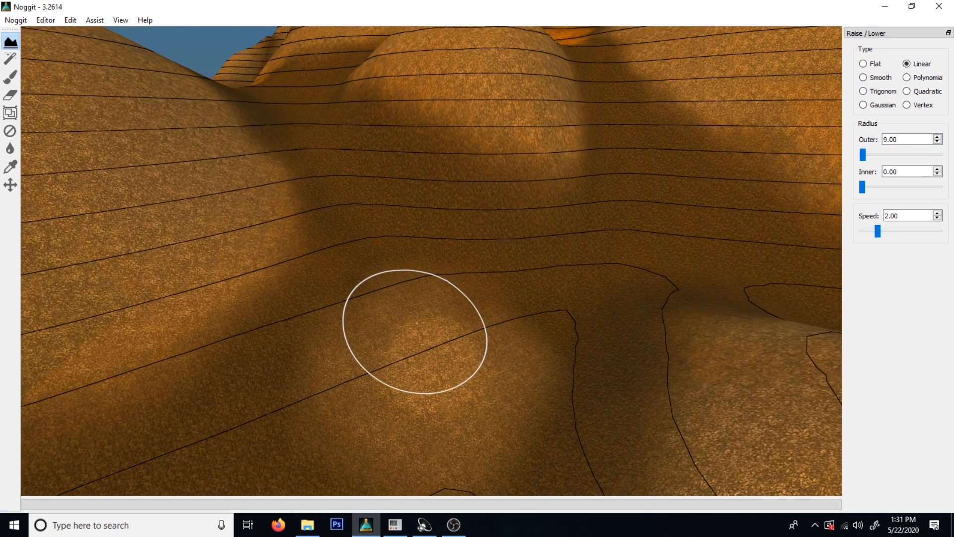
pyautogui.moveTo(420, 325)
pyautogui.keyDown('shift'); pyautogui.mouseDown()
pyautogui.moveTo(368, 411)
pyautogui.moveTo(404, 437)
pyautogui.moveTo(480, 415)
pyautogui.moveTo(519, 383)
pyautogui.moveTo(527, 355)
pyautogui.mouseUp(); pyautogui.keyUp('shift')
pyautogui.moveTo(404, 309)
pyautogui.keyDown('shift'); pyautogui.mouseDown()
pyautogui.moveTo(362, 345)
pyautogui.moveTo(336, 404)
pyautogui.moveTo(396, 437)
pyautogui.moveTo(492, 428)
pyautogui.moveTo(522, 370)
pyautogui.mouseUp(); pyautogui.keyUp('shift')
pyautogui.press('s')
pyautogui.moveTo(522, 371)
pyautogui.mouseDown(button='right')
pyautogui.moveTo(586, 366)
pyautogui.moveTo(419, 320)
pyautogui.moveTo(552, 304)
pyautogui.moveTo(603, 354)
pyautogui.mouseUp(button='right')
pyautogui.press('w')
pyautogui.press('s')
pyautogui.press('w')
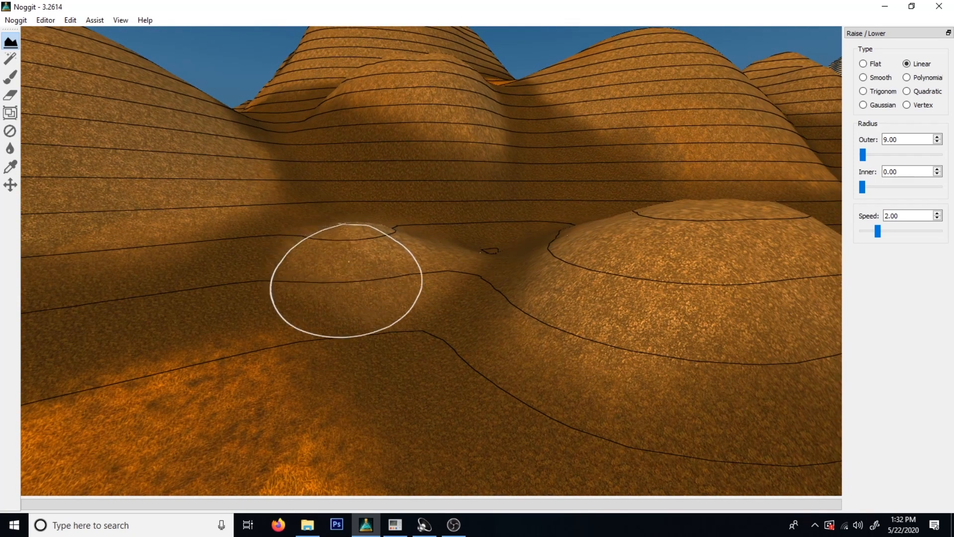
# Build up the small mound's peak further, shaping it from several sides with the linear Raise / Lower brush.
pyautogui.press('s')
pyautogui.moveTo(556, 243)
pyautogui.mouseDown(button='right')
pyautogui.moveTo(449, 271)
pyautogui.moveTo(435, 395)
pyautogui.mouseUp(button='right')
pyautogui.press('w')
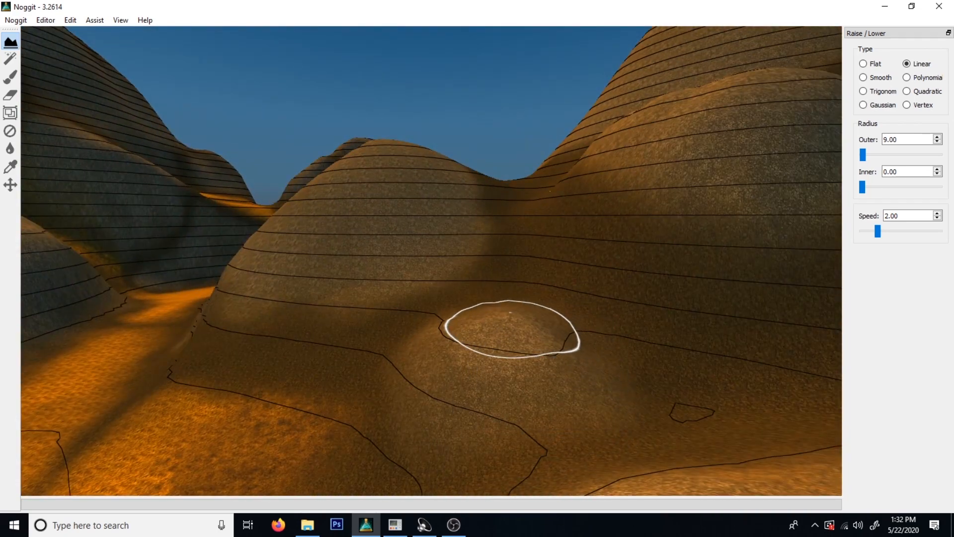
pyautogui.press('s')
pyautogui.moveTo(458, 329)
pyautogui.mouseDown(button='right')
pyautogui.moveTo(535, 377)
pyautogui.moveTo(671, 304)
pyautogui.mouseUp(button='right')
pyautogui.press('w')
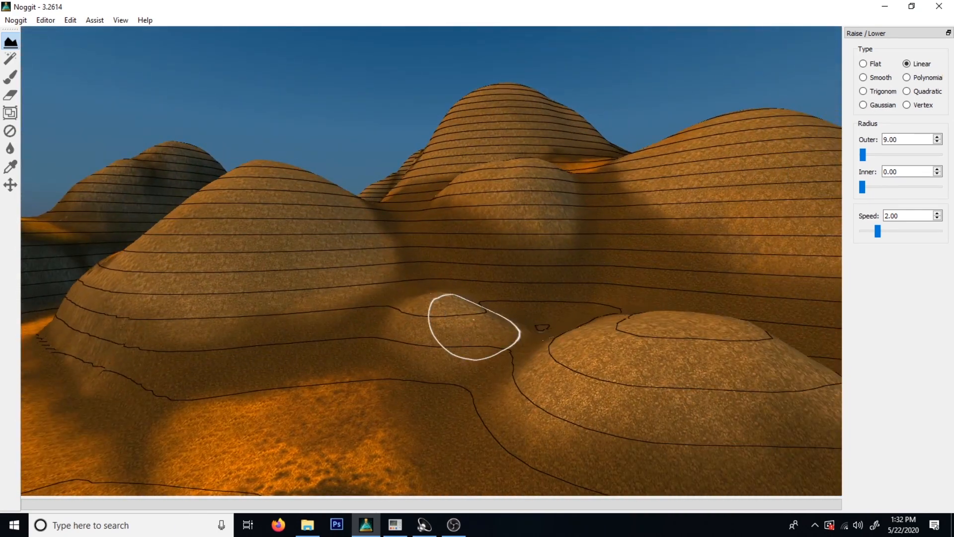
pyautogui.moveTo(457, 312)
pyautogui.mouseDown(button='right')
pyautogui.moveTo(530, 379)
pyautogui.moveTo(682, 341)
pyautogui.mouseUp(button='right')
pyautogui.press('a')
pyautogui.press('w')
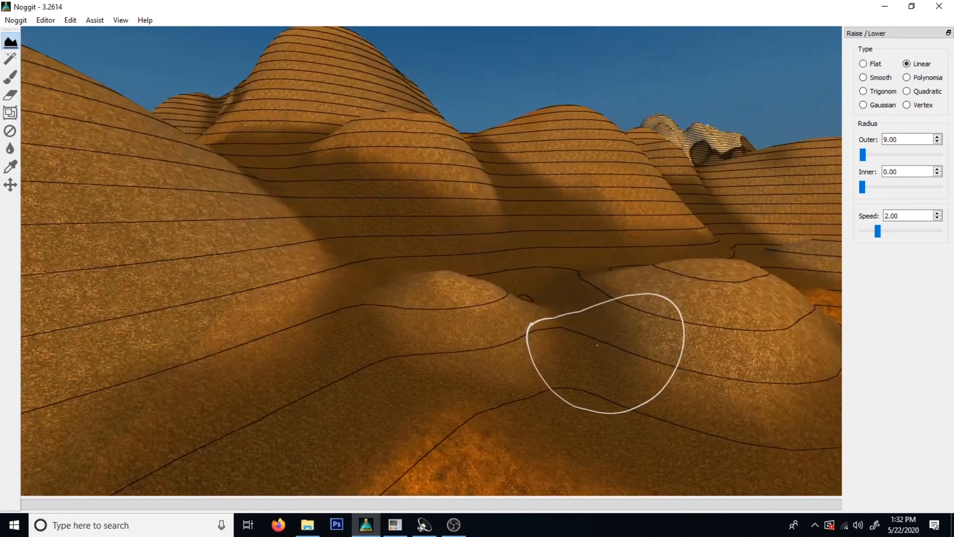
pyautogui.press('d')
pyautogui.moveTo(489, 302)
pyautogui.mouseDown(button='right')
pyautogui.moveTo(492, 276)
pyautogui.moveTo(363, 363)
pyautogui.mouseUp(button='right')
pyautogui.press('w')
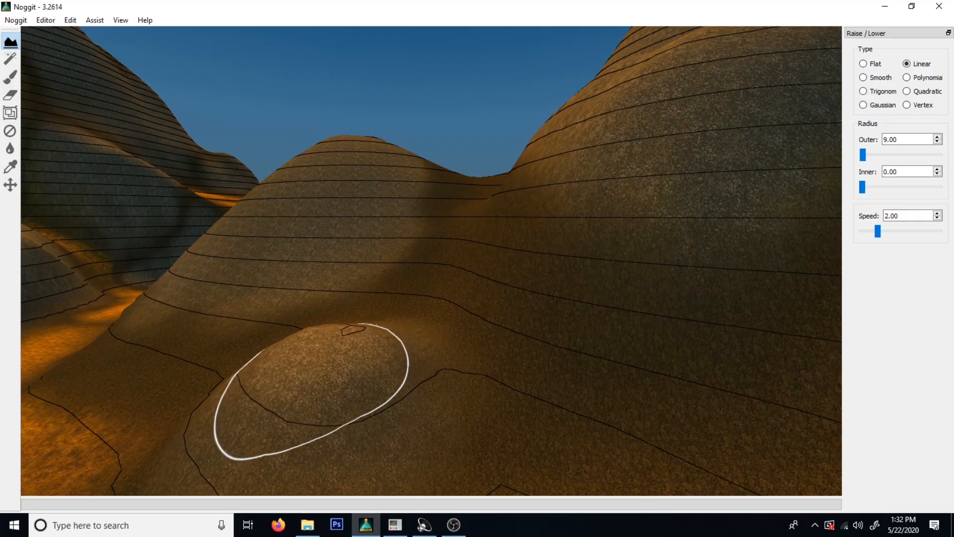
pyautogui.press('s')
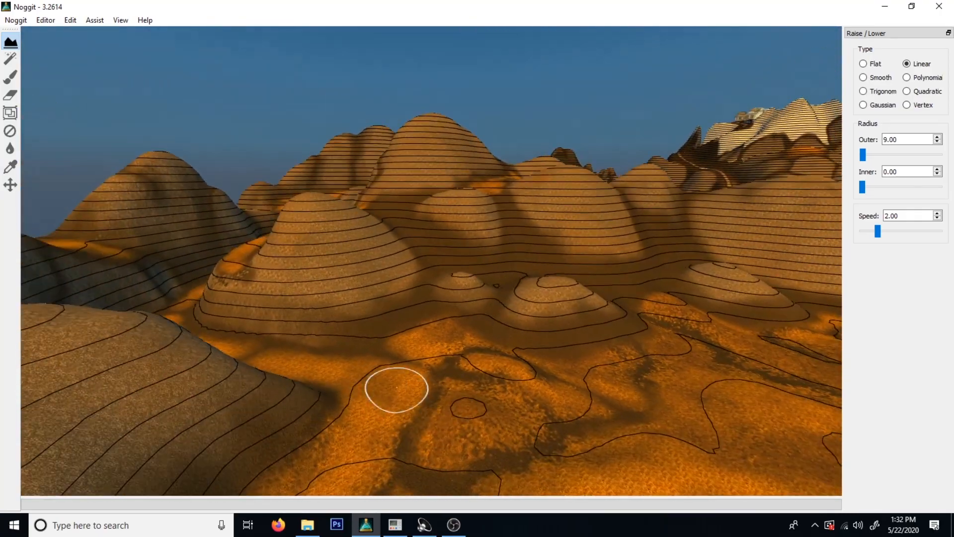
# Examine the small mound's shape and its spacing to the triangular mound and conical hill from several sides.
pyautogui.press('w')
pyautogui.moveTo(396, 387)
pyautogui.mouseDown(button='right')
pyautogui.moveTo(449, 428)
pyautogui.moveTo(430, 360)
pyautogui.moveTo(436, 230)
pyautogui.moveTo(648, 341)
pyautogui.mouseUp(button='right')
pyautogui.press('s')
pyautogui.press('w')
pyautogui.press('s')
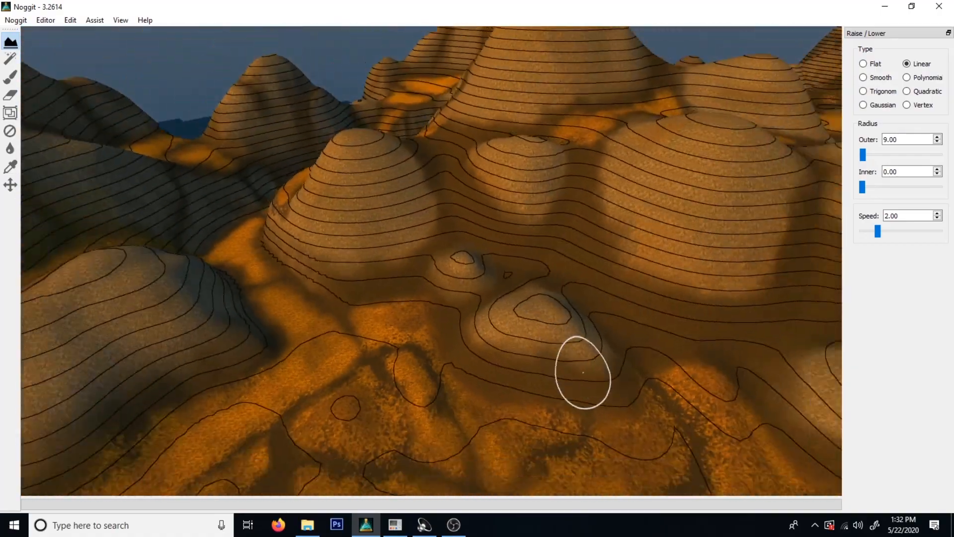
pyautogui.press('w')
pyautogui.moveTo(548, 384)
pyautogui.mouseDown(button='right')
pyautogui.moveTo(591, 348)
pyautogui.moveTo(499, 232)
pyautogui.mouseUp(button='right')
pyautogui.press('s')
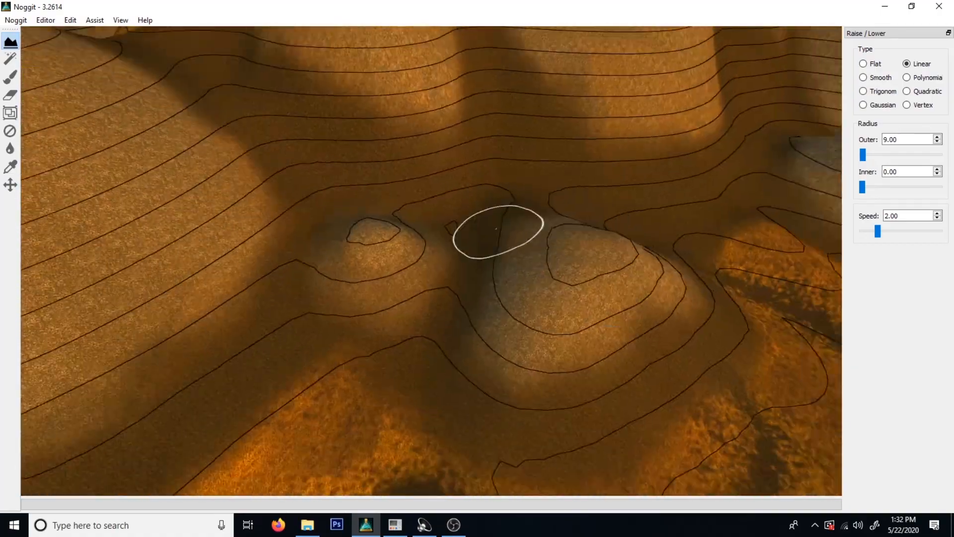
pyautogui.press('s')
pyautogui.moveTo(441, 284)
pyautogui.mouseDown(button='right')
pyautogui.moveTo(341, 282)
pyautogui.moveTo(373, 290)
pyautogui.mouseUp(button='right')
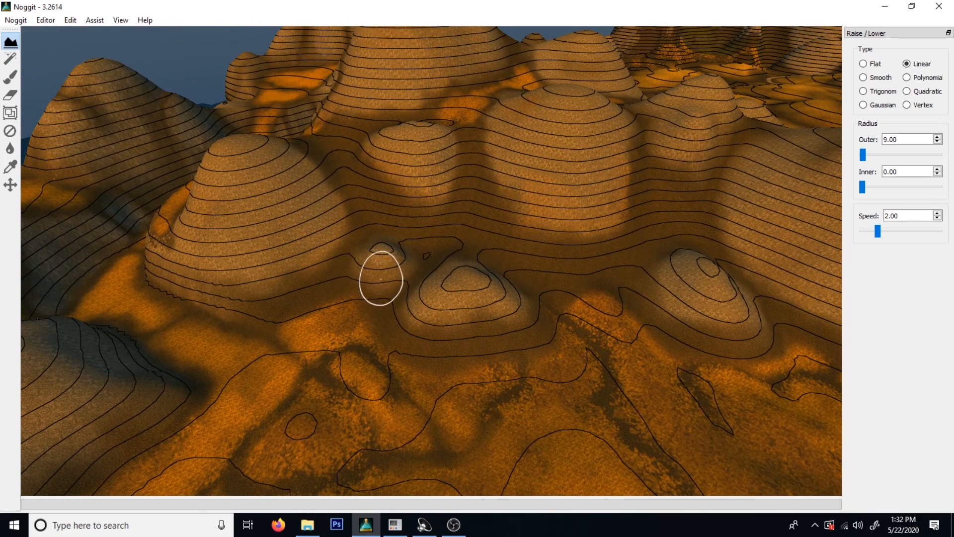
pyautogui.press('w')
pyautogui.moveTo(391, 243)
pyautogui.mouseDown(button='right')
pyautogui.moveTo(432, 300)
pyautogui.moveTo(459, 314)
pyautogui.moveTo(300, 221)
pyautogui.moveTo(491, 312)
pyautogui.moveTo(485, 319)
pyautogui.mouseUp(button='right')
pyautogui.press('s')
pyautogui.press('a')
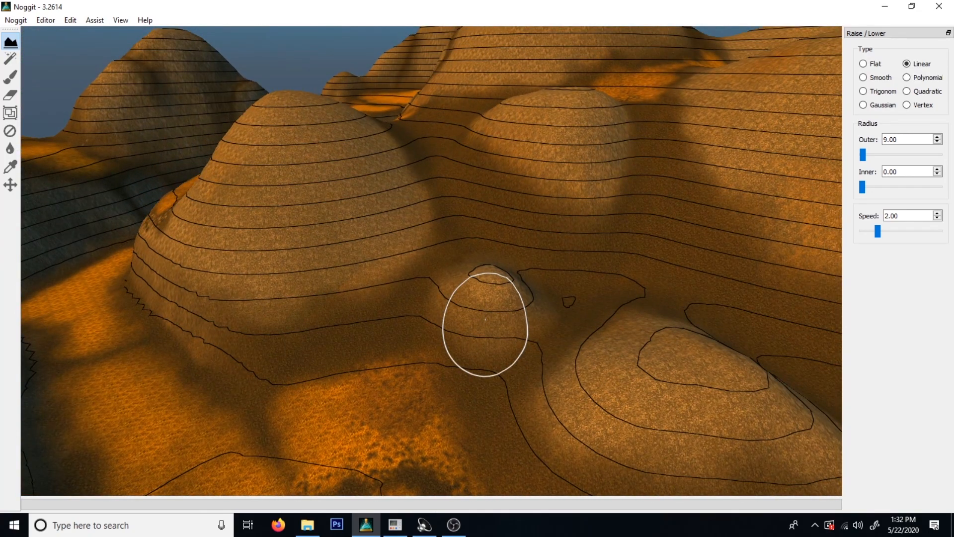
pyautogui.press('s')
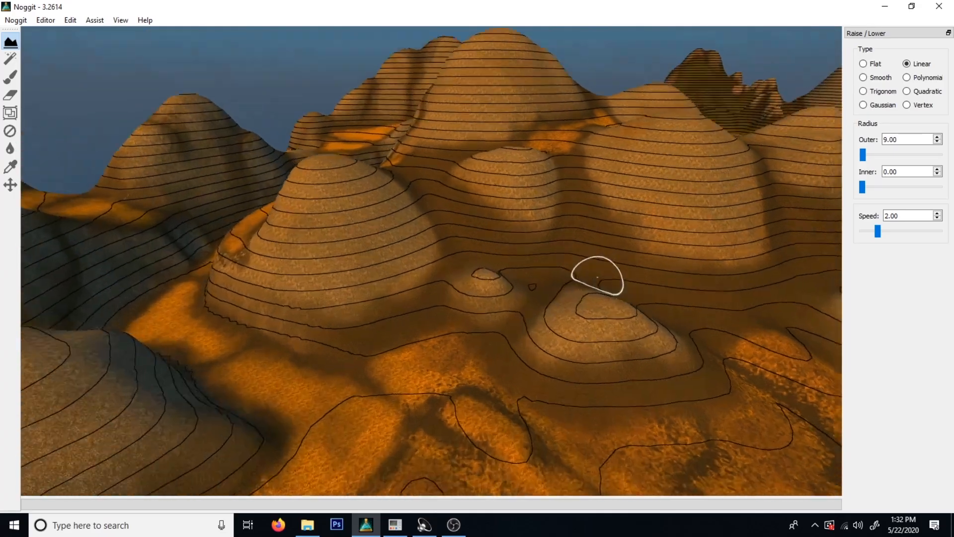
pyautogui.press('w')
pyautogui.moveTo(597, 277)
pyautogui.mouseDown(button='right')
pyautogui.moveTo(665, 239)
pyautogui.moveTo(656, 348)
pyautogui.moveTo(756, 298)
pyautogui.moveTo(441, 341)
pyautogui.moveTo(446, 326)
pyautogui.moveTo(581, 379)
pyautogui.mouseUp(button='right')
pyautogui.press('s')
pyautogui.press('s')
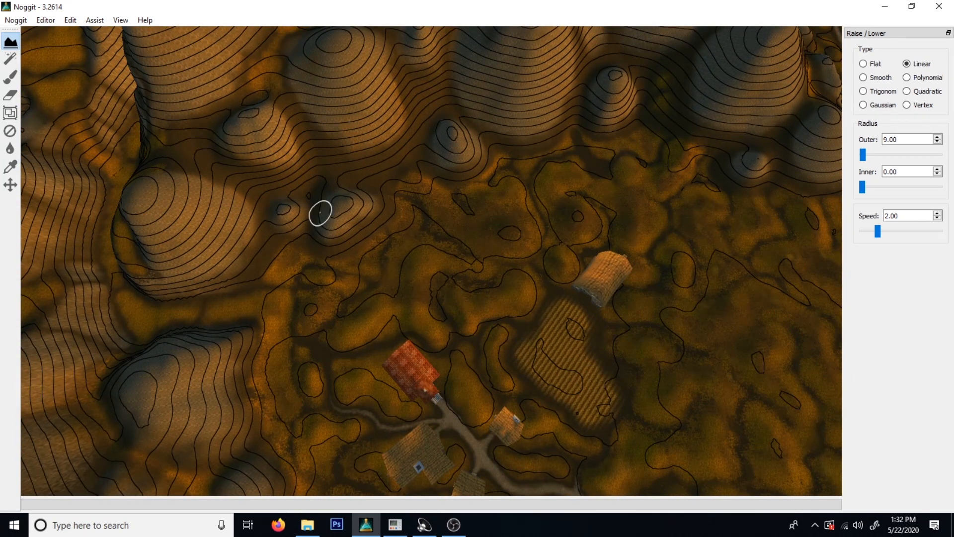
# Survey the whole hill range from above and at an angle, from the coast to the village.
pyautogui.moveTo(189, 205); pyautogui.dragTo(556, 339, button='right')
pyautogui.press('w')
pyautogui.press('s')
pyautogui.press('w')
pyautogui.press('s')
pyautogui.press('a')
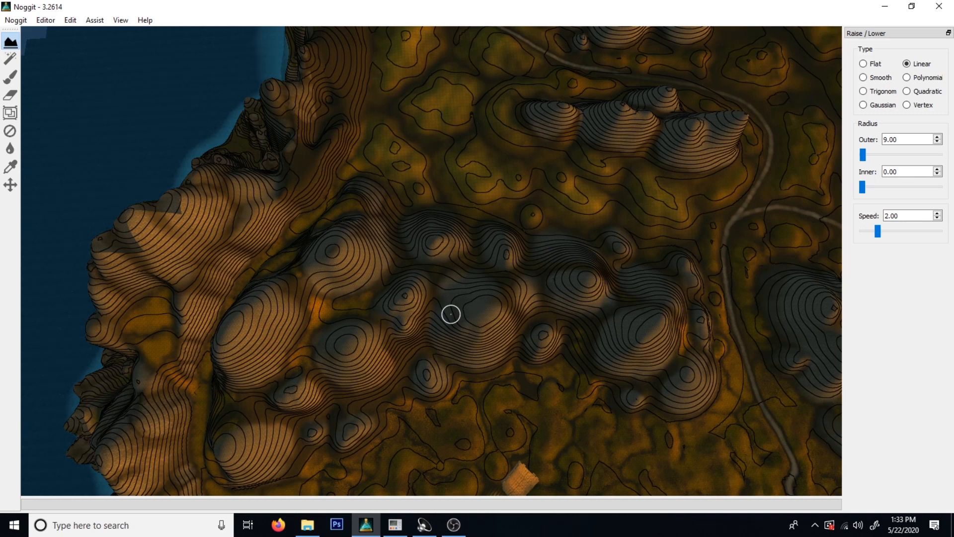
pyautogui.press('w')
pyautogui.moveTo(444, 305)
pyautogui.mouseDown(button='right')
pyautogui.moveTo(305, 375)
pyautogui.moveTo(354, 277)
pyautogui.moveTo(656, 401)
pyautogui.moveTo(666, 440)
pyautogui.moveTo(333, 373)
pyautogui.moveTo(354, 255)
pyautogui.moveTo(397, 325)
pyautogui.moveTo(477, 324)
pyautogui.mouseUp(button='right')
pyautogui.press('w')
pyautogui.press('s')
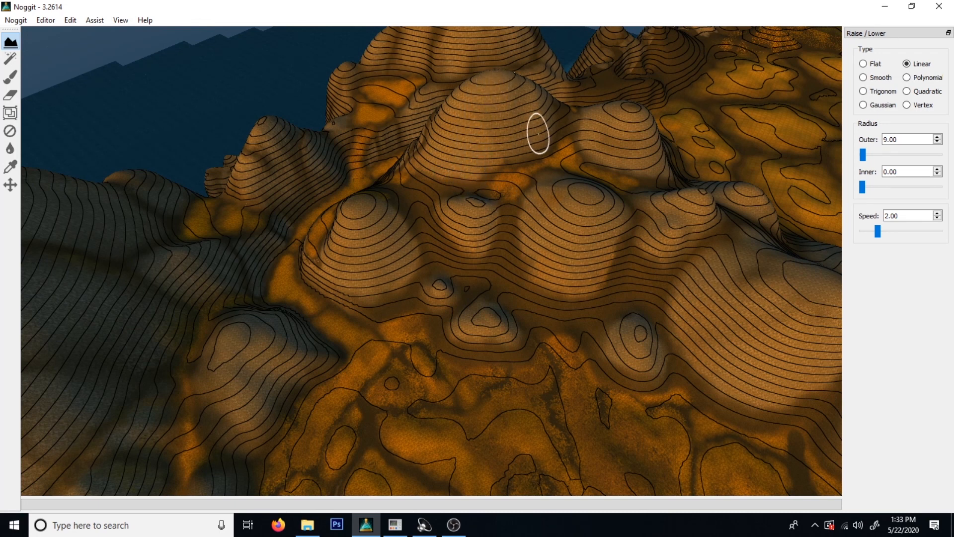
pyautogui.press('s')
pyautogui.moveTo(521, 199); pyautogui.dragTo(728, 231, button='right')
pyautogui.press('w')
pyautogui.press('s')
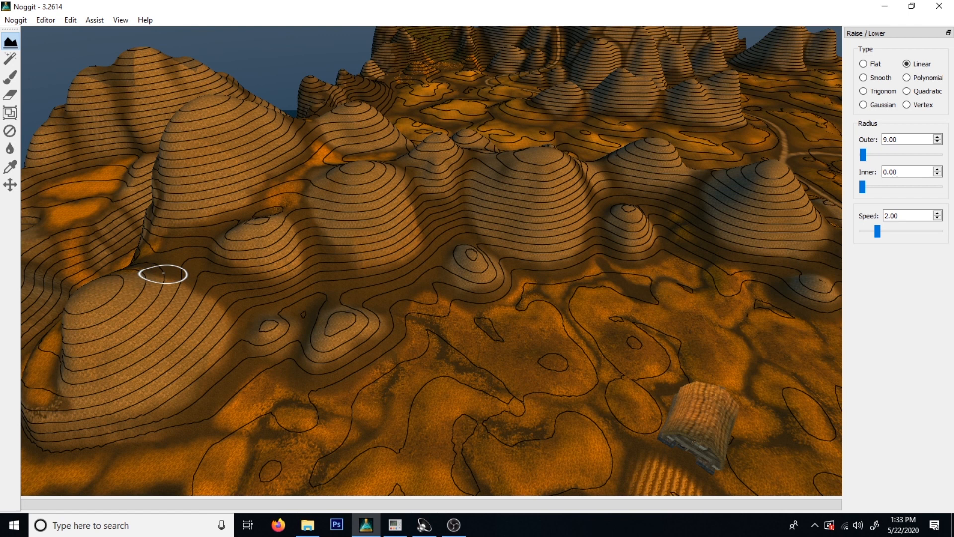
pyautogui.moveTo(255, 300); pyautogui.dragTo(286, 277, button='right')
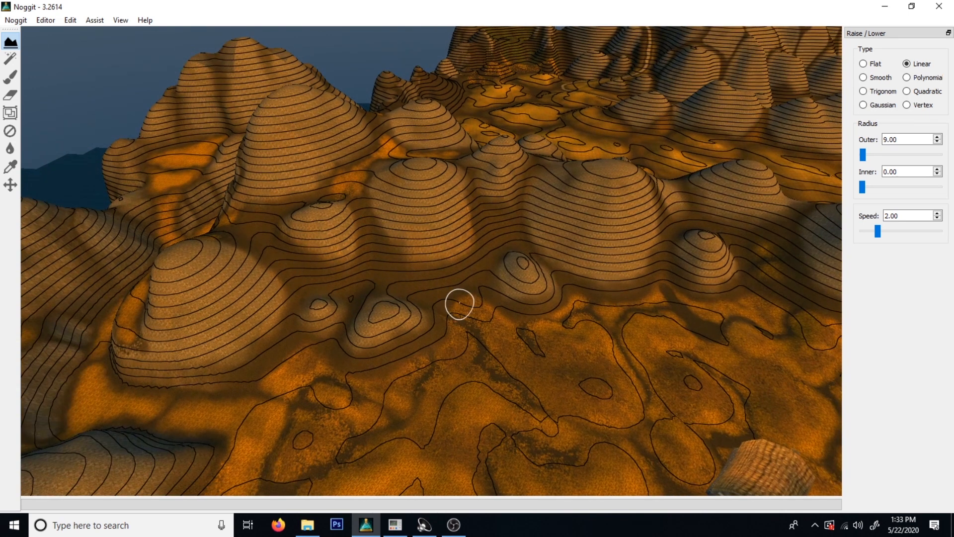
# Enlarge the Raise / Lower outer radius to 101.00 and compare the brush size with the large hills behind the mounds.
pyautogui.moveTo(863, 154)
pyautogui.mouseDown()
pyautogui.moveTo(886, 154)
pyautogui.moveTo(870, 155)
pyautogui.mouseUp()
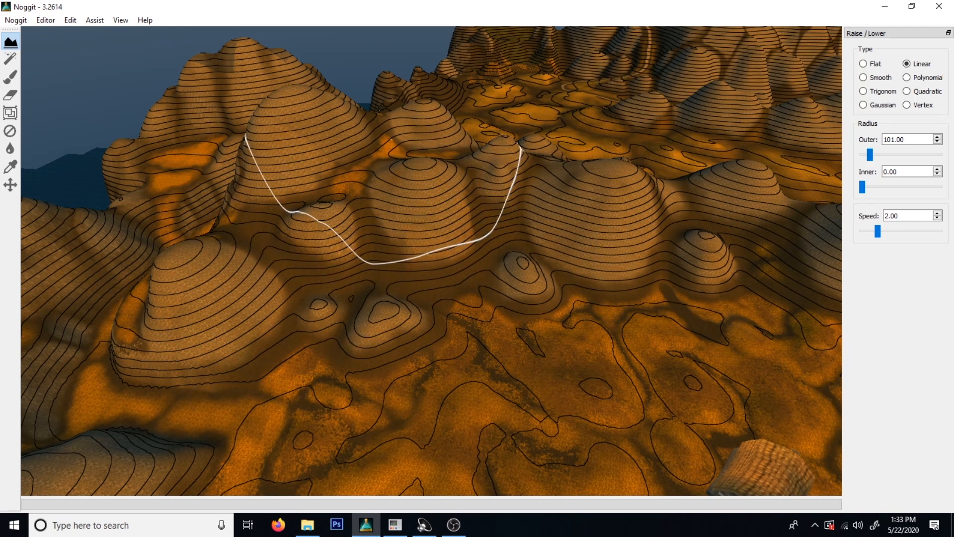
pyautogui.press('s')
pyautogui.moveTo(476, 174)
pyautogui.mouseDown(button='right')
pyautogui.moveTo(522, 167)
pyautogui.moveTo(435, 176)
pyautogui.mouseUp(button='right')
pyautogui.press('a')
pyautogui.moveTo(394, 278); pyautogui.dragTo(359, 299, button='right')
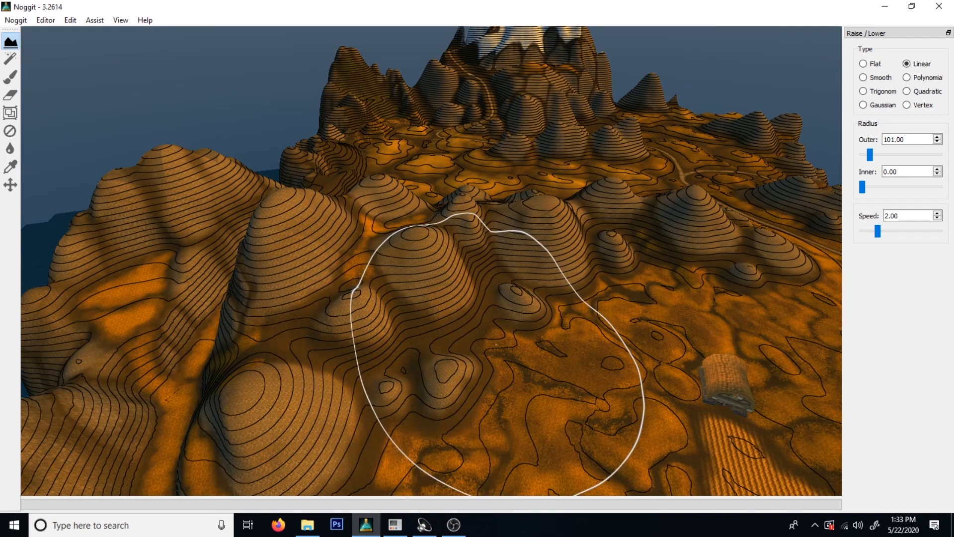
pyautogui.press('w')
pyautogui.moveTo(515, 390)
pyautogui.mouseDown(button='right')
pyautogui.moveTo(459, 431)
pyautogui.moveTo(298, 338)
pyautogui.moveTo(338, 343)
pyautogui.moveTo(469, 402)
pyautogui.moveTo(598, 411)
pyautogui.moveTo(542, 298)
pyautogui.mouseUp(button='right')
pyautogui.press('w')
pyautogui.press('s')
pyautogui.press('w')
pyautogui.press('s')
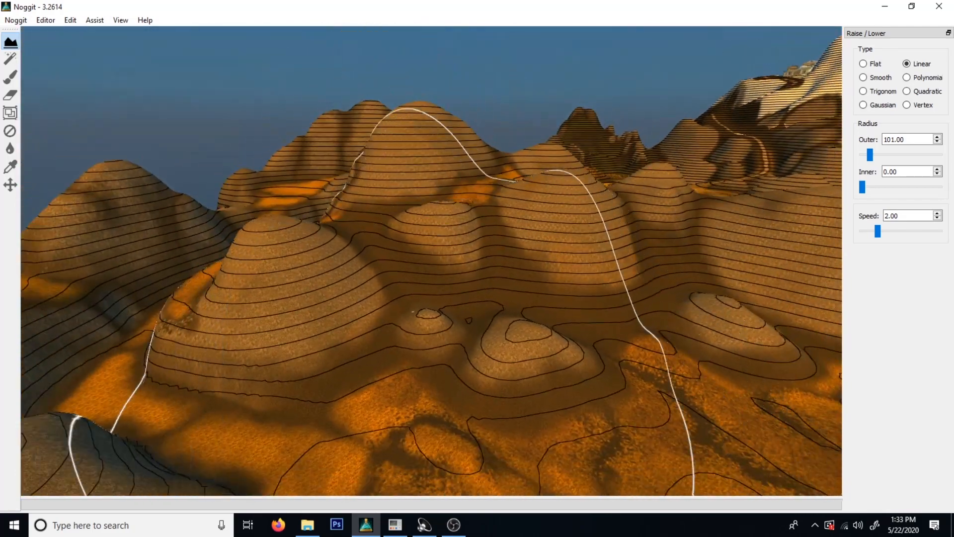
pyautogui.moveTo(586, 198); pyautogui.dragTo(630, 180, button='right')
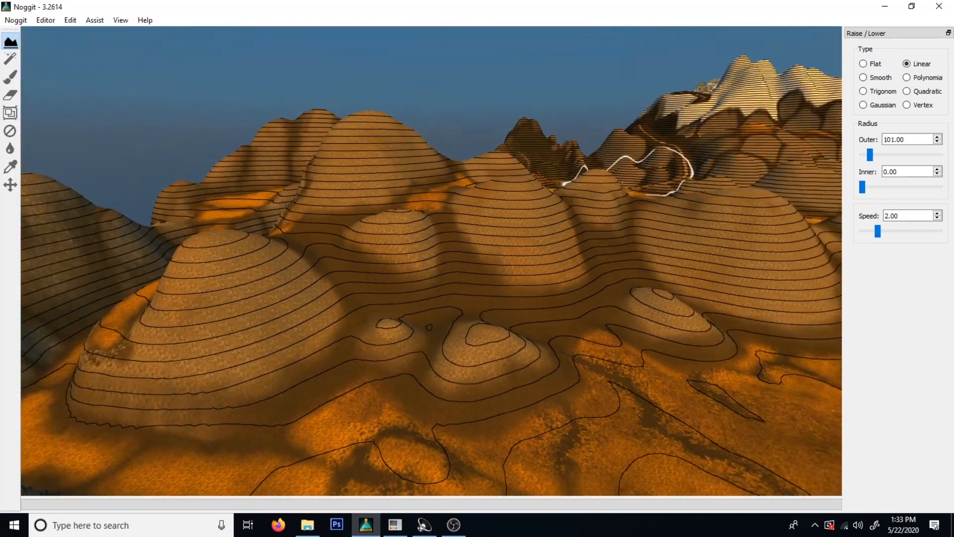
pyautogui.press('d')
pyautogui.press('s')
pyautogui.press('a')
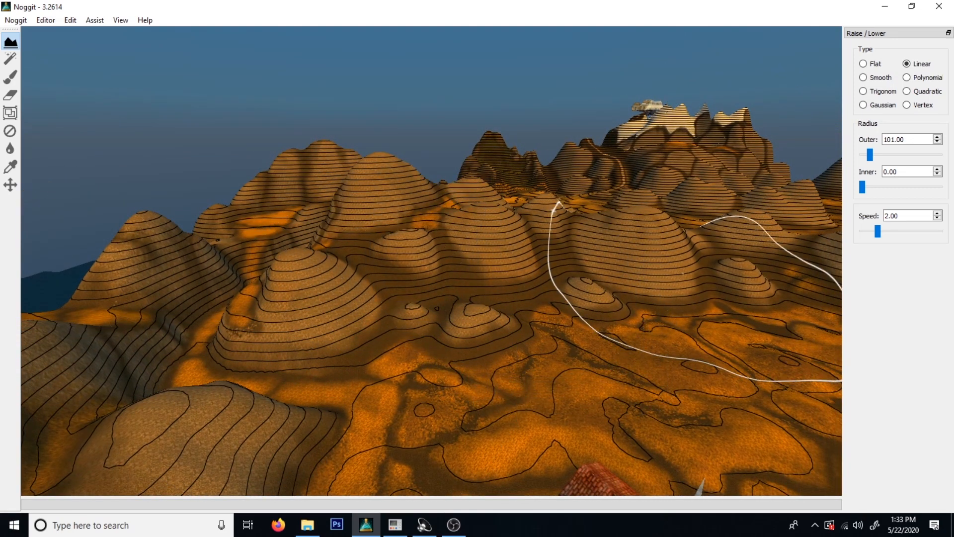
pyautogui.moveTo(596, 266); pyautogui.dragTo(643, 252, button='right')
pyautogui.press('d')
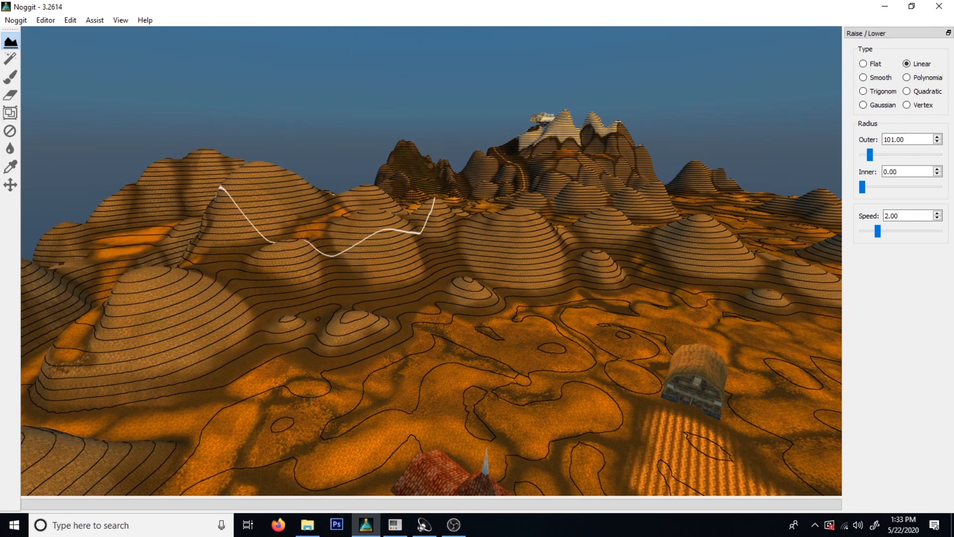
pyautogui.press('w')
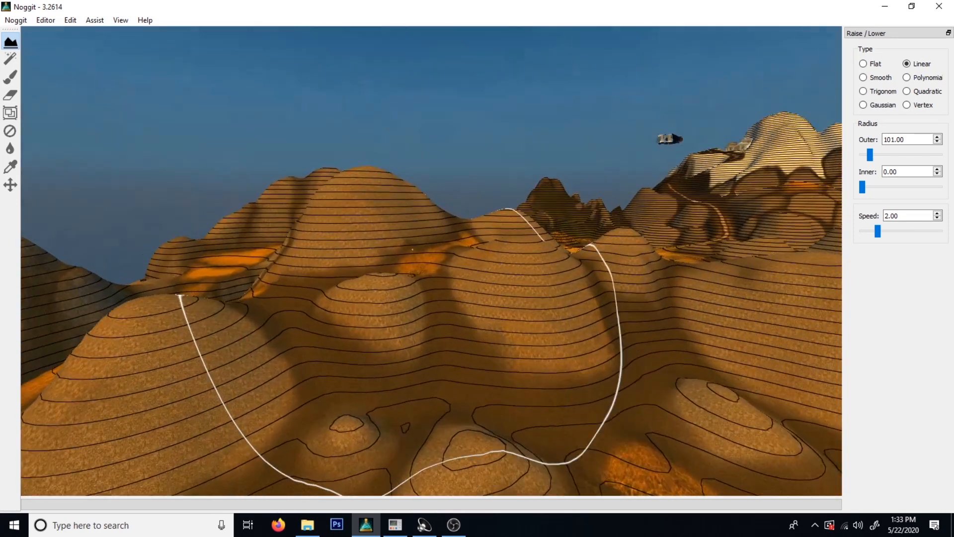
# Reduce the Raise / Lower brush's outer radius to 16.00.
pyautogui.press('s')
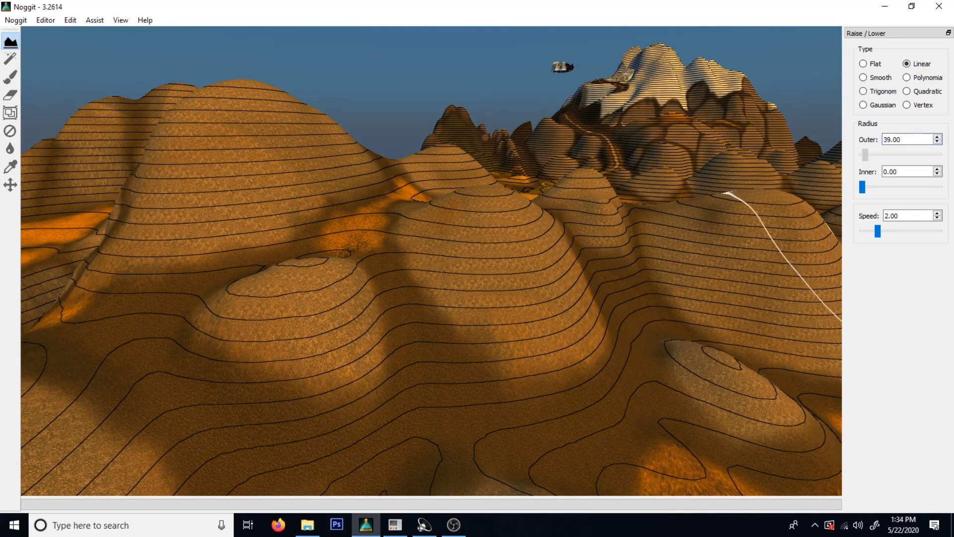
pyautogui.moveTo(160, 382); pyautogui.dragTo(252, 440, button='right')
pyautogui.press('s')
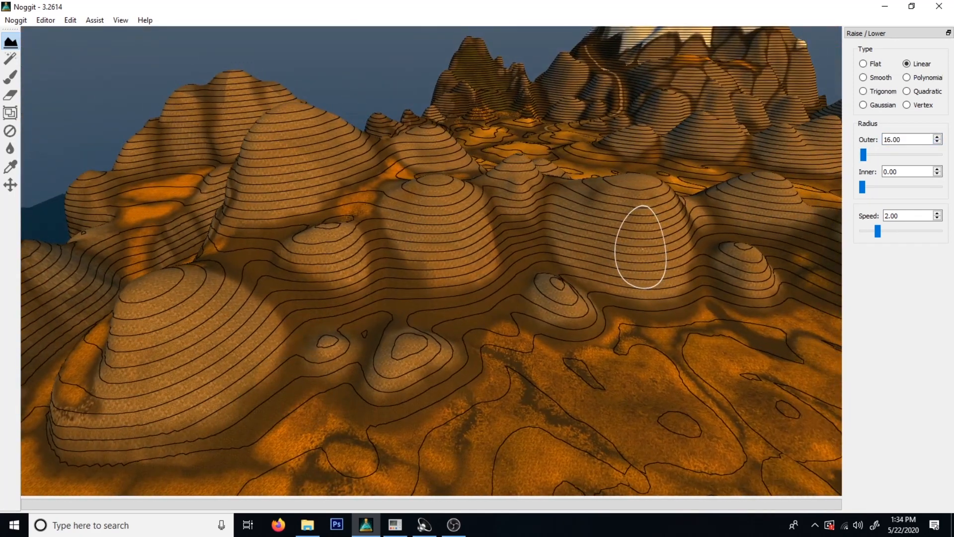
pyautogui.moveTo(641, 247); pyautogui.dragTo(544, 301, button='right')
pyautogui.press('w')
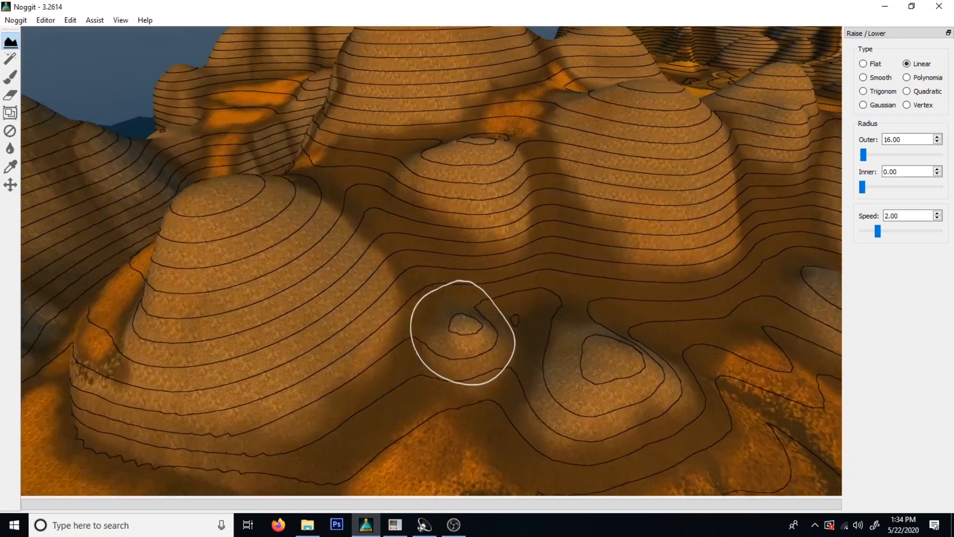
# Compare the 16.00 radius brush with the small mounds at the foot of the hills and the slopes between them.
pyautogui.press('w')
pyautogui.moveTo(464, 317)
pyautogui.mouseDown(button='right')
pyautogui.moveTo(435, 272)
pyautogui.moveTo(505, 383)
pyautogui.mouseUp(button='right')
pyautogui.press('s')
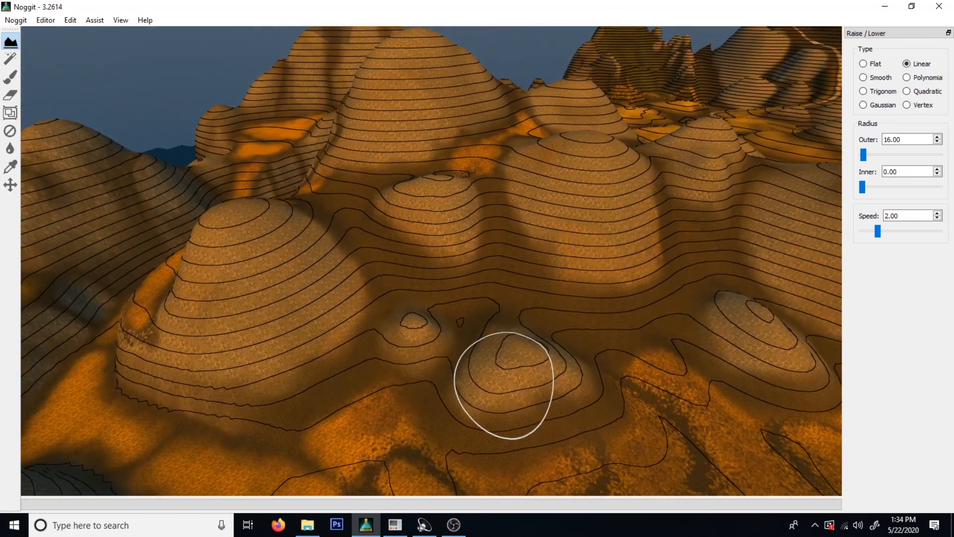
pyautogui.press('d')
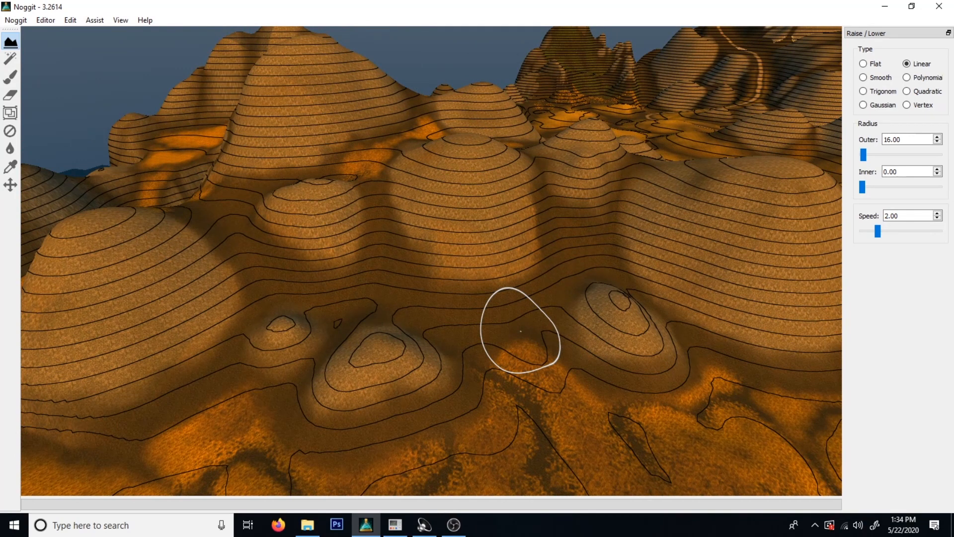
pyautogui.press('a')
pyautogui.moveTo(537, 266); pyautogui.dragTo(439, 258, button='right')
pyautogui.press('w')
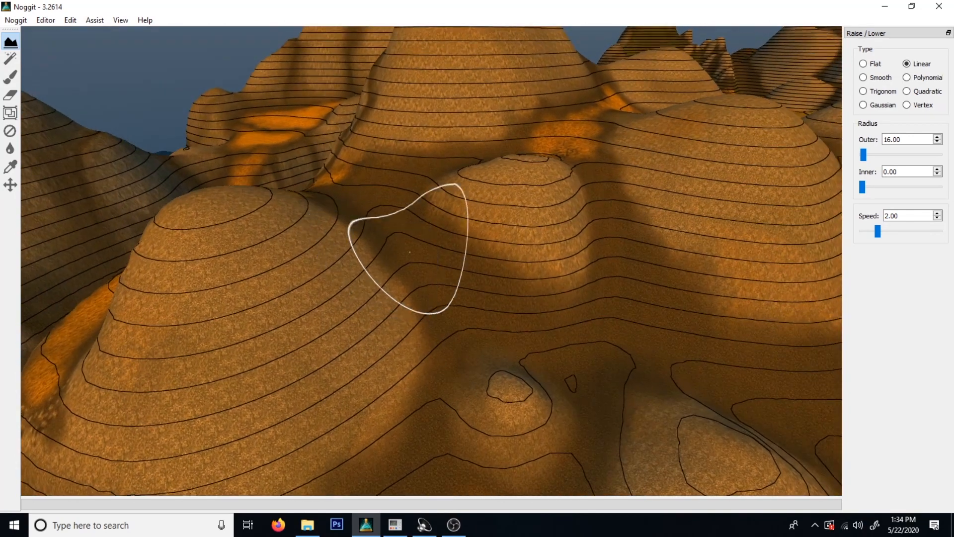
pyautogui.press('s')
pyautogui.press('d')
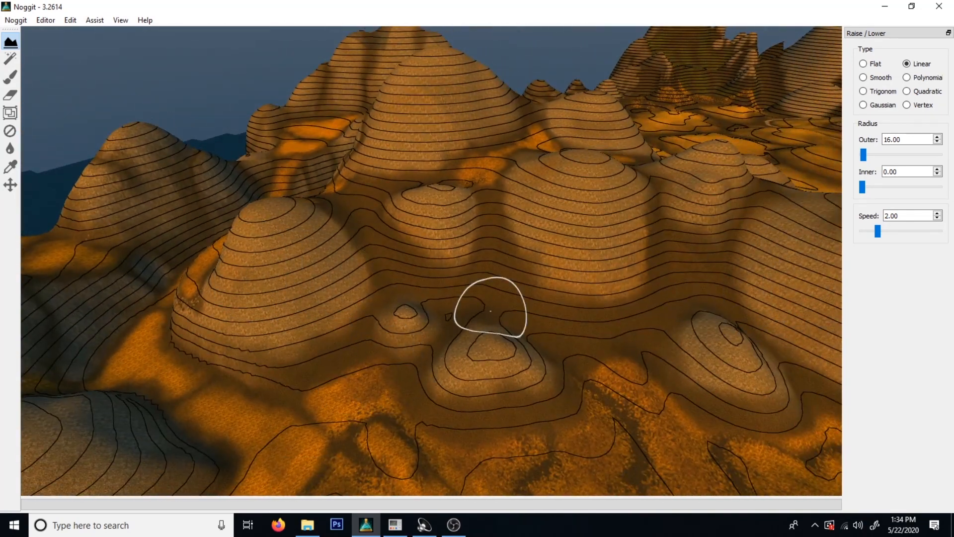
pyautogui.press('d')
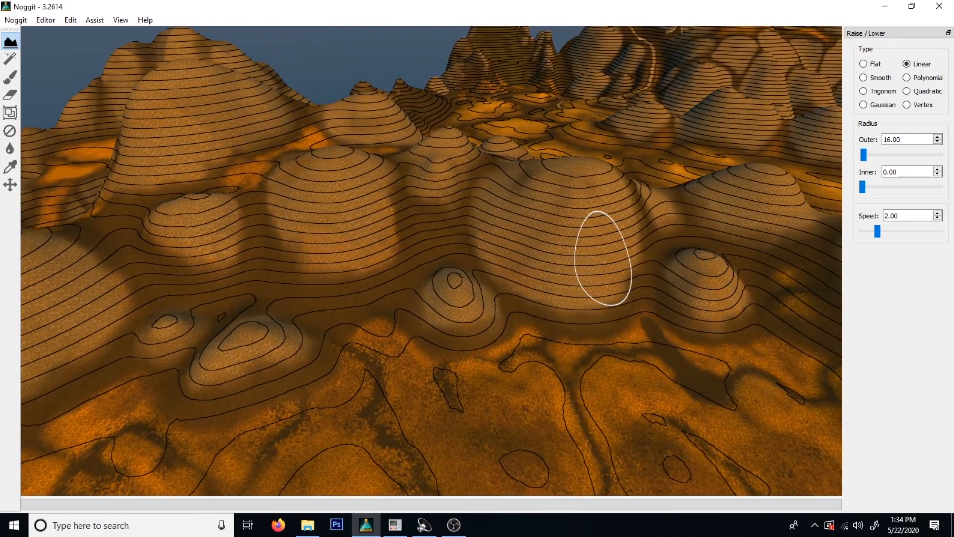
# Examine the layered hills and small mounds along the river below the city wall, from a distance and up close.
pyautogui.moveTo(215, 301); pyautogui.dragTo(482, 290, button='right')
pyautogui.moveTo(164, 299); pyautogui.dragTo(477, 249, button='right')
pyautogui.press('w')
pyautogui.press('w')
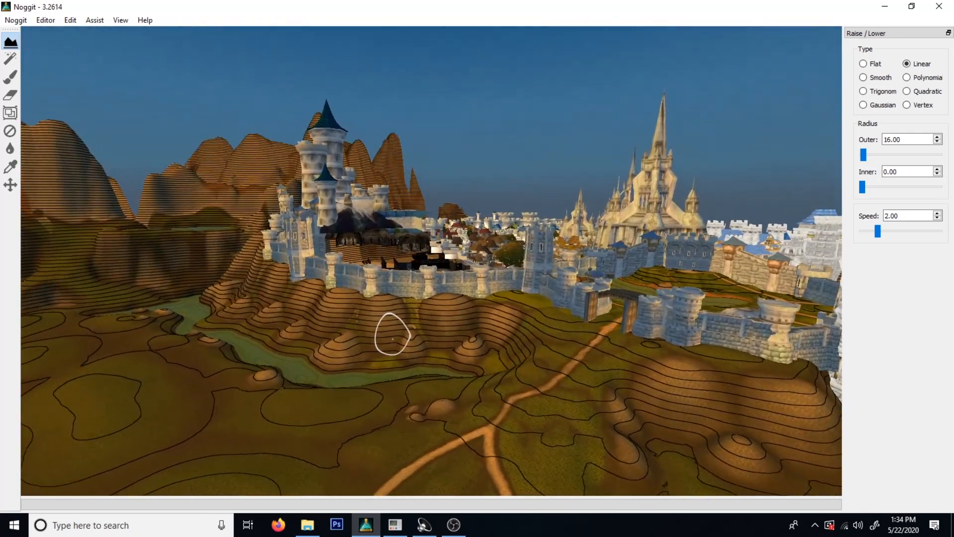
pyautogui.press('a')
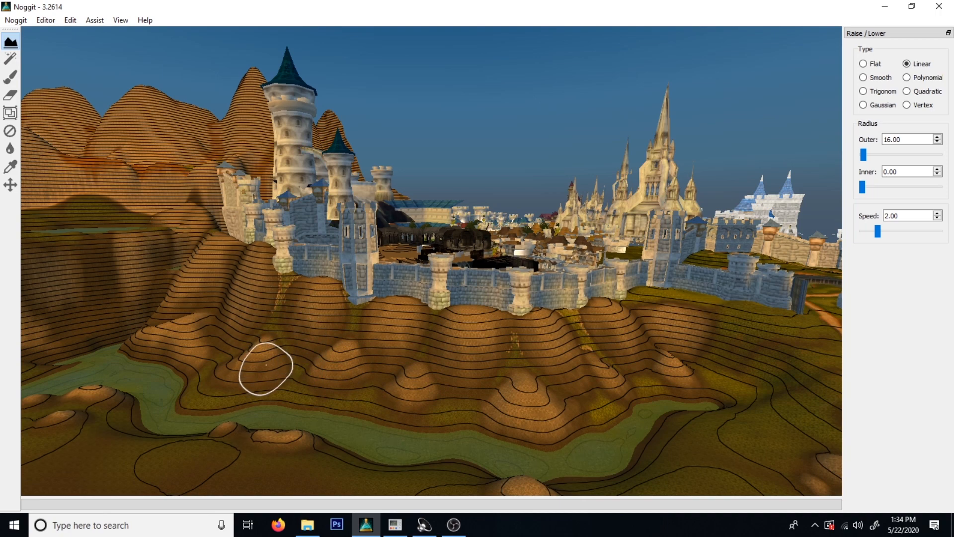
pyautogui.press('a')
pyautogui.moveTo(242, 338); pyautogui.dragTo(386, 355, button='right')
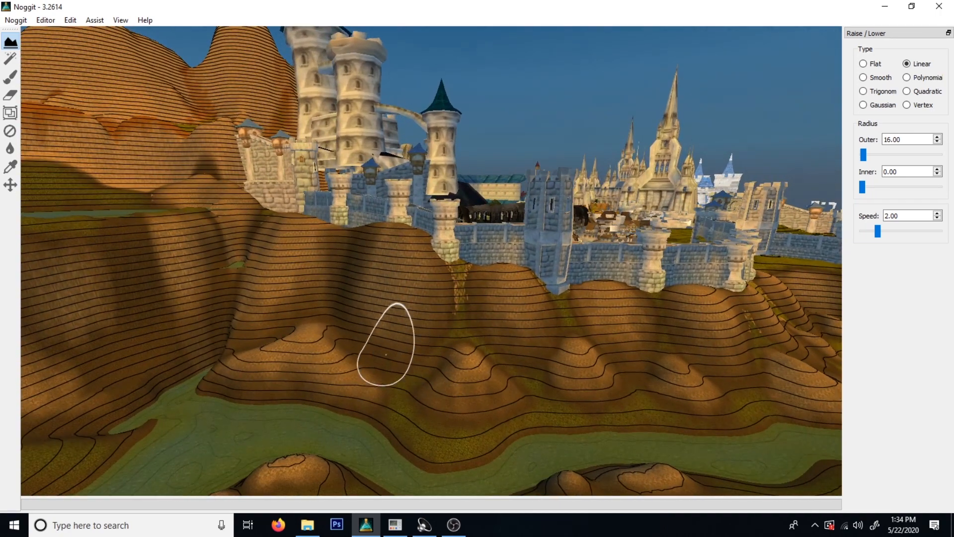
pyautogui.press('d')
pyautogui.moveTo(451, 383); pyautogui.dragTo(328, 401, button='right')
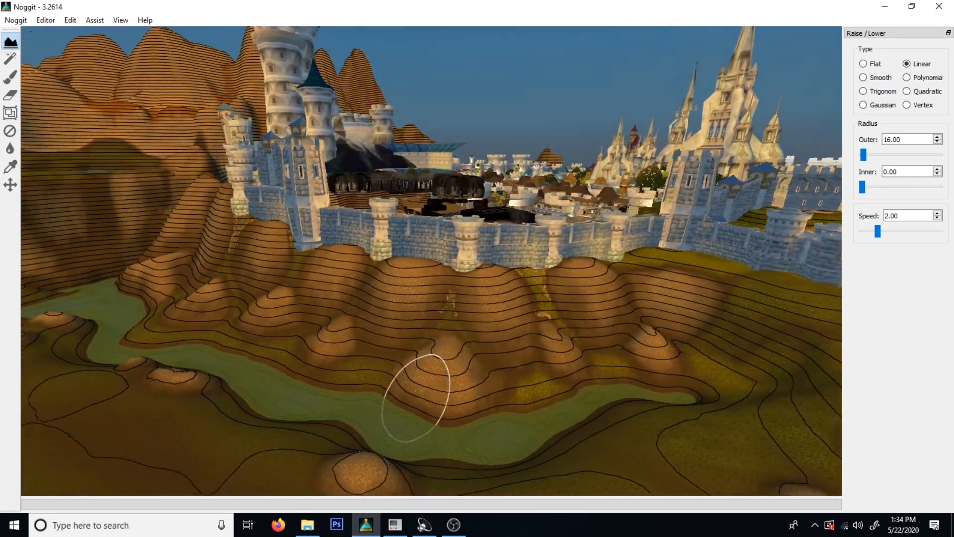
pyautogui.moveTo(563, 382); pyautogui.dragTo(555, 376, button='right')
pyautogui.press('w')
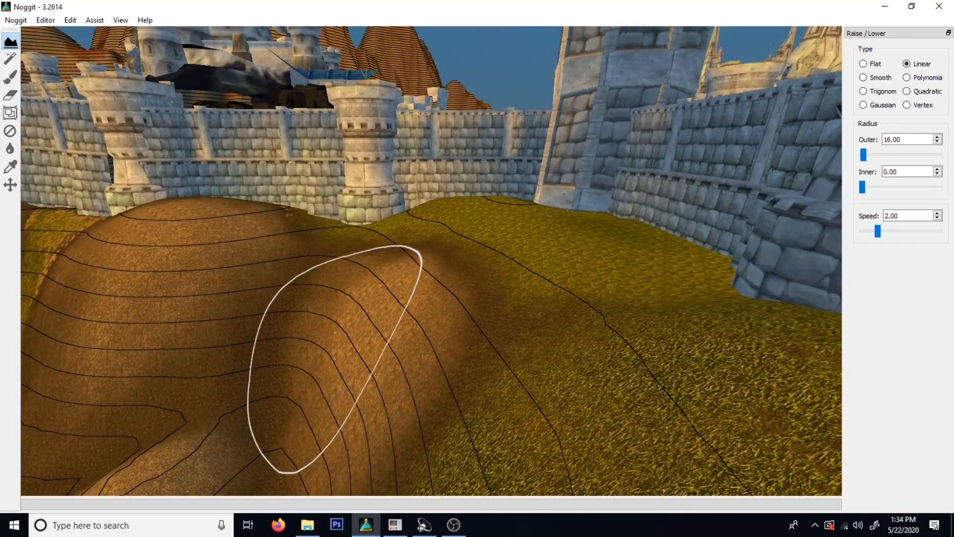
# Compare the mounds beside the road outside the city gate with the slopes along the riverbank.
pyautogui.press('s')
pyautogui.moveTo(375, 370); pyautogui.dragTo(411, 374, button='right')
pyautogui.press('d')
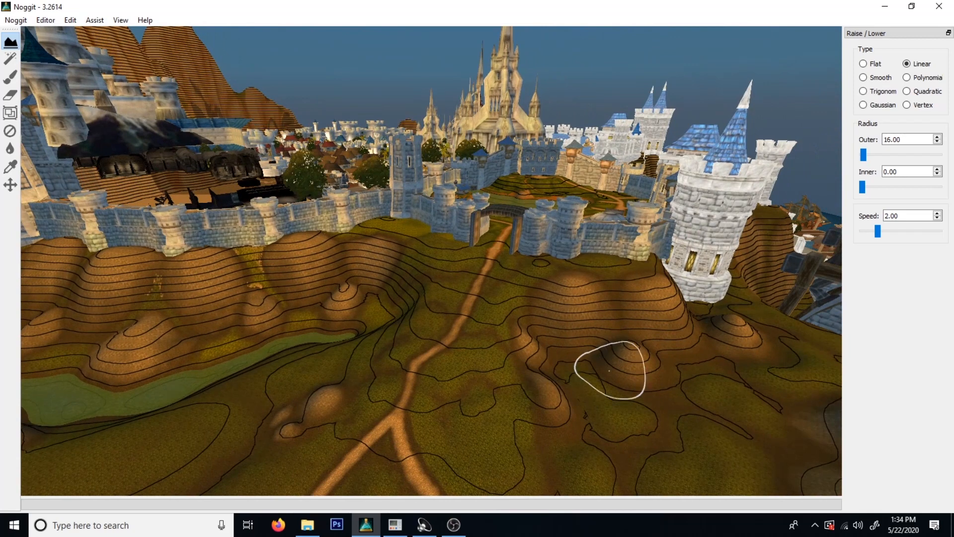
pyautogui.moveTo(728, 343)
pyautogui.mouseDown(button='right')
pyautogui.moveTo(507, 401)
pyautogui.moveTo(418, 388)
pyautogui.moveTo(426, 356)
pyautogui.moveTo(355, 307)
pyautogui.mouseUp(button='right')
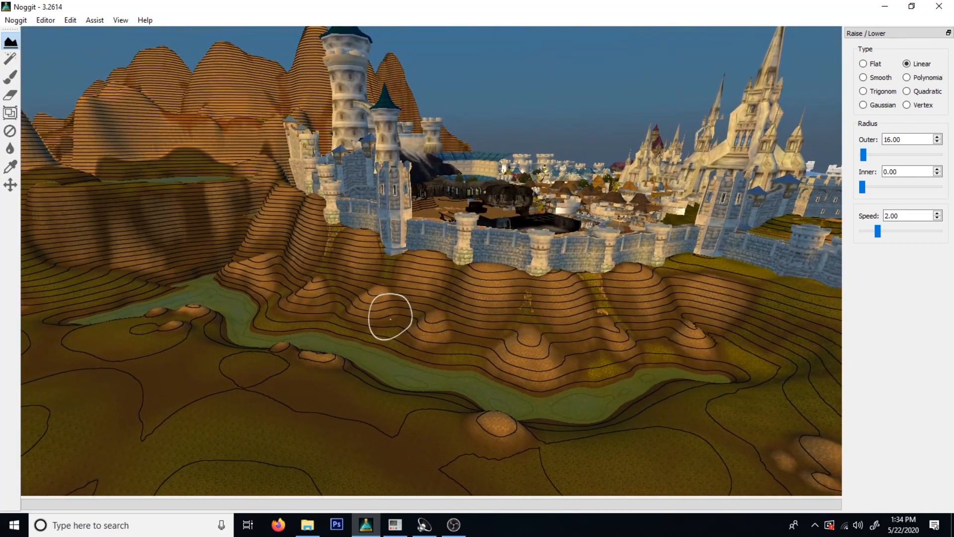
pyautogui.press('d')
pyautogui.moveTo(562, 315)
pyautogui.mouseDown(button='right')
pyautogui.moveTo(633, 352)
pyautogui.moveTo(639, 326)
pyautogui.moveTo(394, 297)
pyautogui.mouseUp(button='right')
pyautogui.press('s')
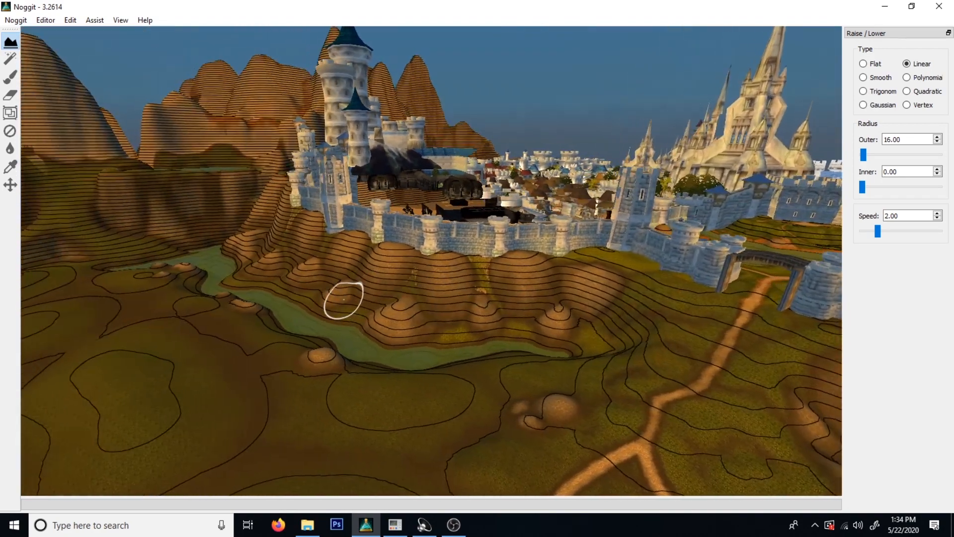
pyautogui.moveTo(373, 398); pyautogui.dragTo(459, 428, button='right')
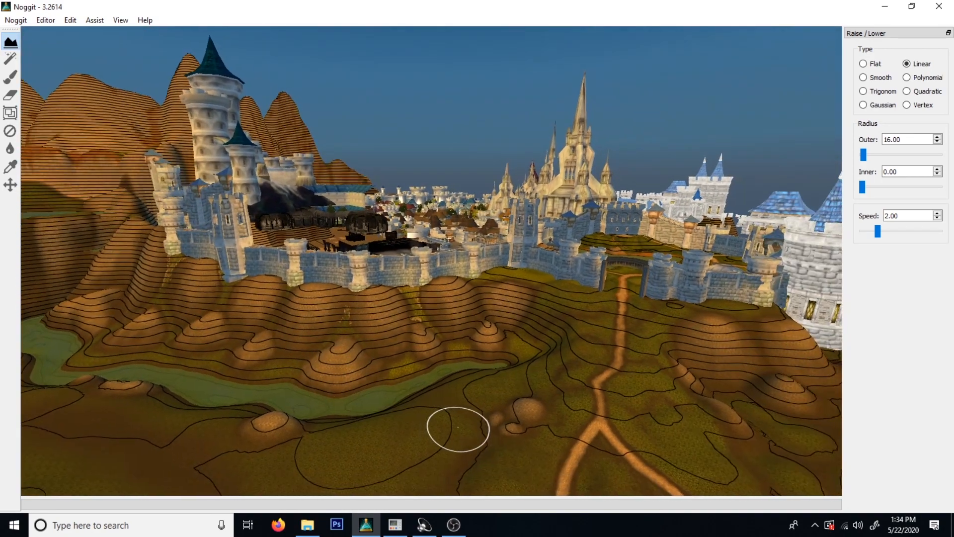
pyautogui.moveTo(386, 369)
pyautogui.mouseDown(button='right')
pyautogui.moveTo(505, 320)
pyautogui.moveTo(443, 341)
pyautogui.moveTo(601, 371)
pyautogui.moveTo(420, 349)
pyautogui.moveTo(556, 341)
pyautogui.moveTo(485, 377)
pyautogui.moveTo(440, 354)
pyautogui.moveTo(447, 366)
pyautogui.moveTo(390, 366)
pyautogui.moveTo(424, 330)
pyautogui.moveTo(466, 346)
pyautogui.moveTo(326, 341)
pyautogui.moveTo(335, 351)
pyautogui.mouseUp(button='right')
pyautogui.press('s')
pyautogui.press('d')
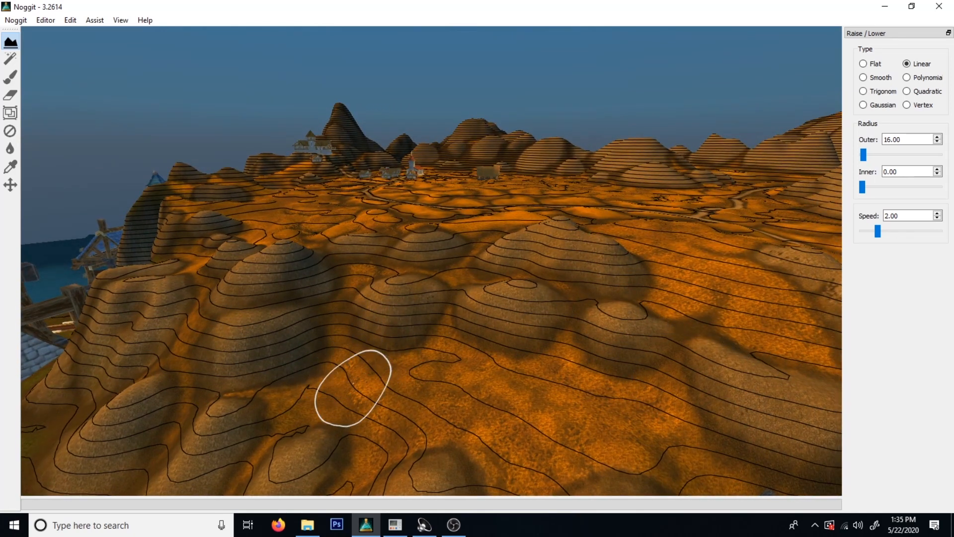
# Show the tree models over the orange hill plateau and hide them again to compare the bare terrain.
pyautogui.moveTo(343, 353)
pyautogui.mouseDown(button='right')
pyautogui.moveTo(499, 330)
pyautogui.moveTo(407, 376)
pyautogui.mouseUp(button='right')
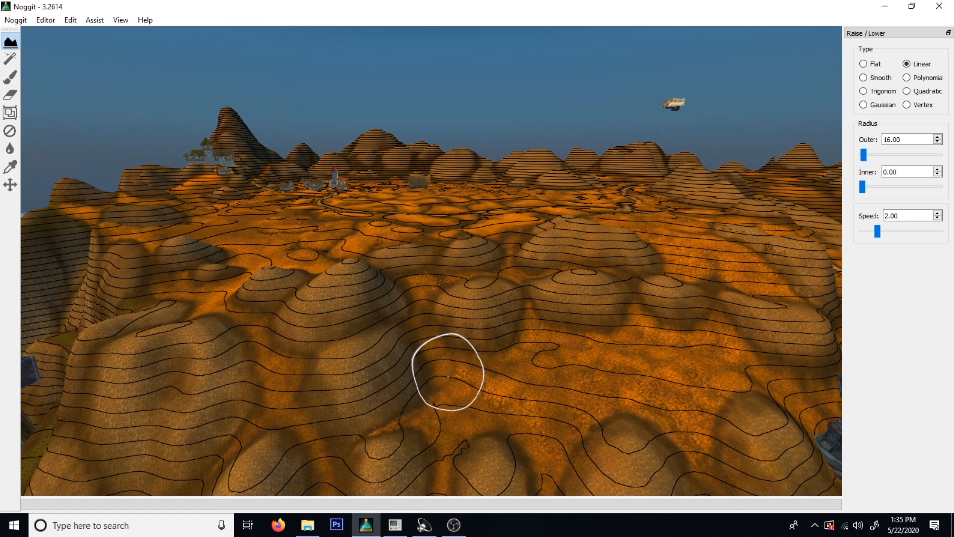
pyautogui.press('d')
pyautogui.moveTo(535, 346)
pyautogui.mouseDown(button='right')
pyautogui.moveTo(574, 310)
pyautogui.moveTo(578, 380)
pyautogui.mouseUp(button='right')
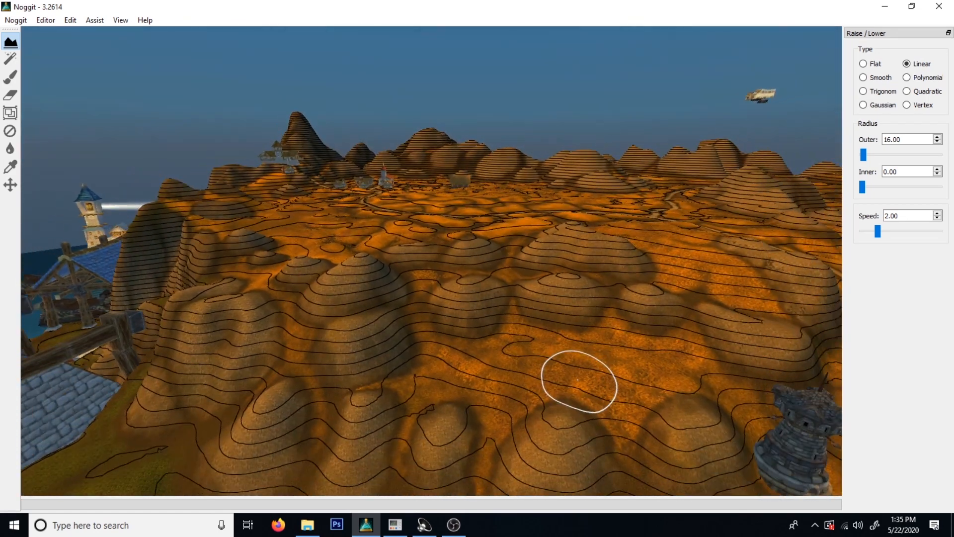
pyautogui.press('F1')
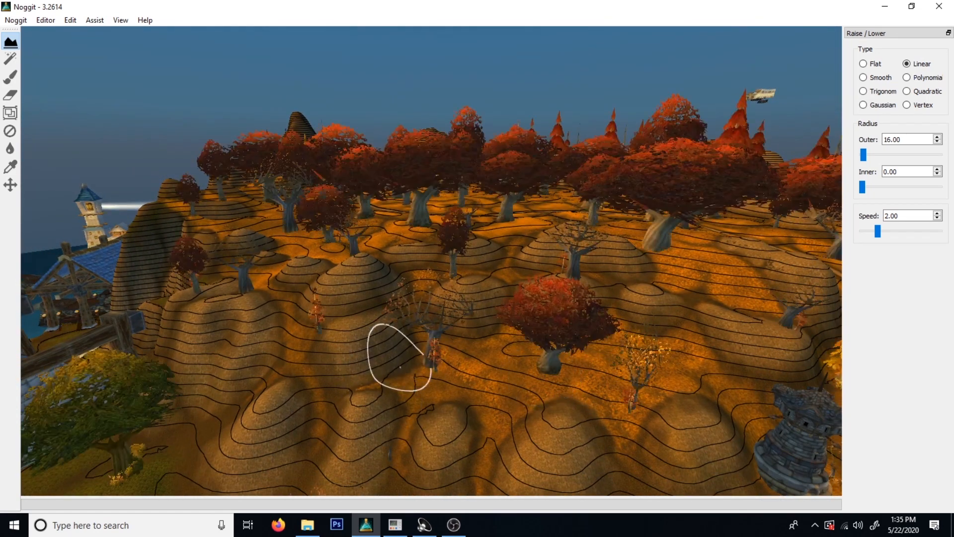
pyautogui.press('F1')
pyautogui.moveTo(496, 381); pyautogui.dragTo(469, 395, button='right')
pyautogui.press('w')
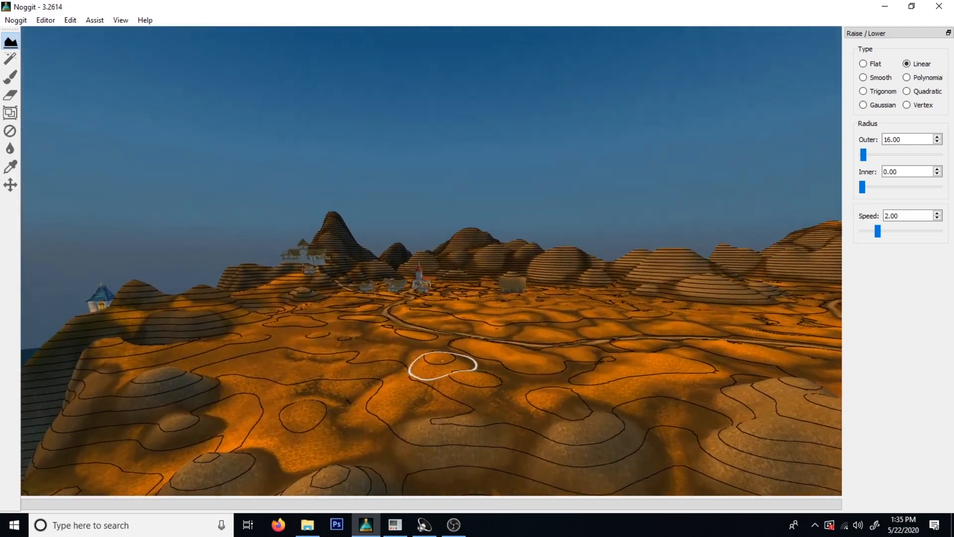
# Examine the tall peak beside the village inn and the pass between it and the neighbouring hills.
pyautogui.press('w')
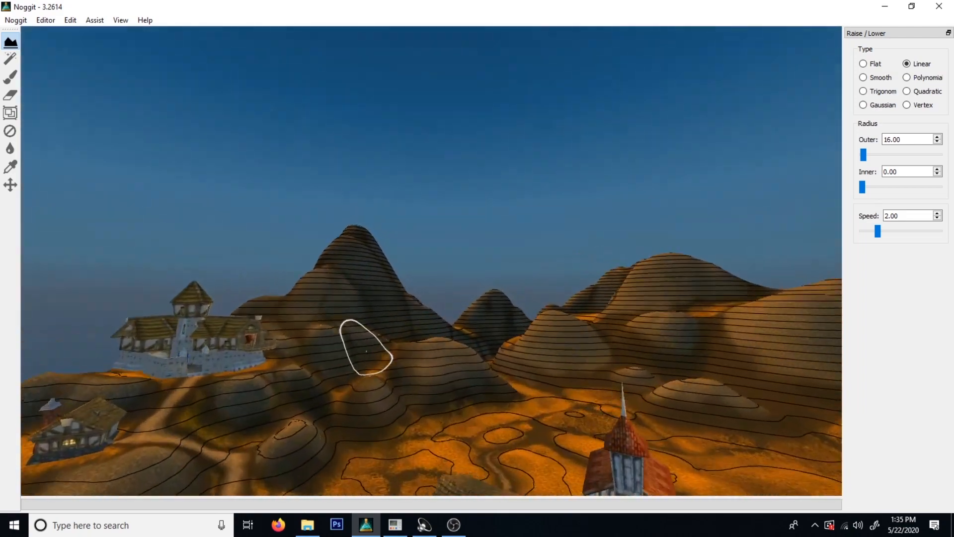
pyautogui.press('w')
pyautogui.moveTo(506, 374); pyautogui.dragTo(501, 415, button='right')
pyautogui.press('s')
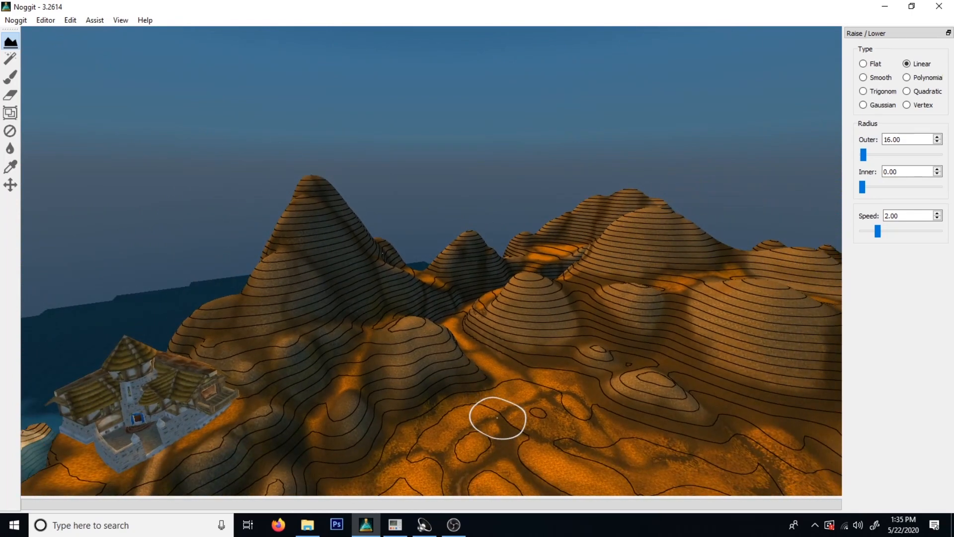
pyautogui.press('w')
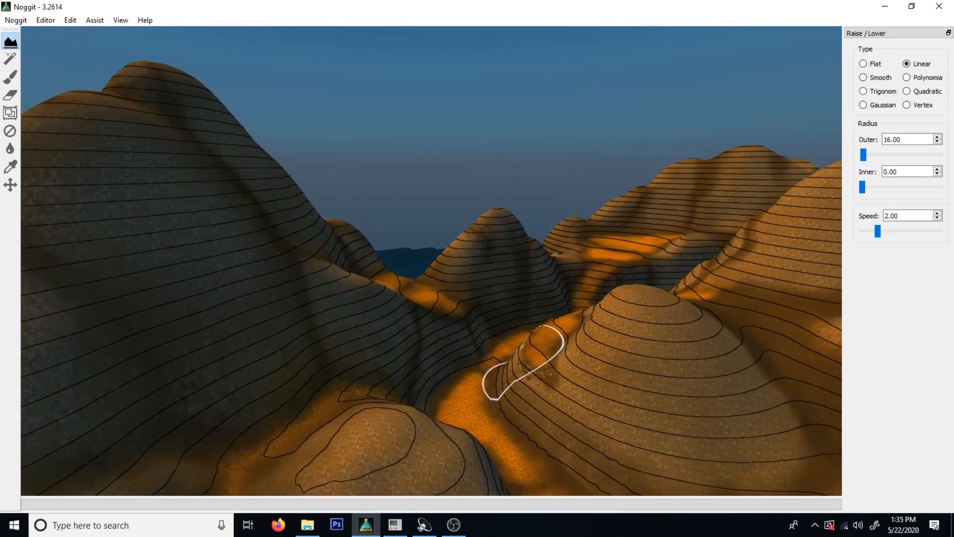
pyautogui.press('s')
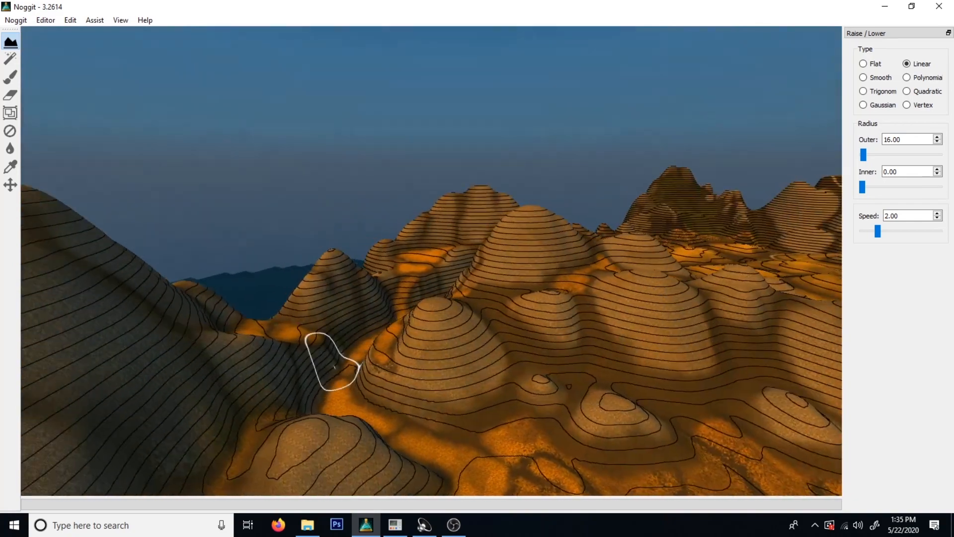
pyautogui.press('w')
pyautogui.press('w')
pyautogui.moveTo(413, 402); pyautogui.dragTo(436, 383, button='right')
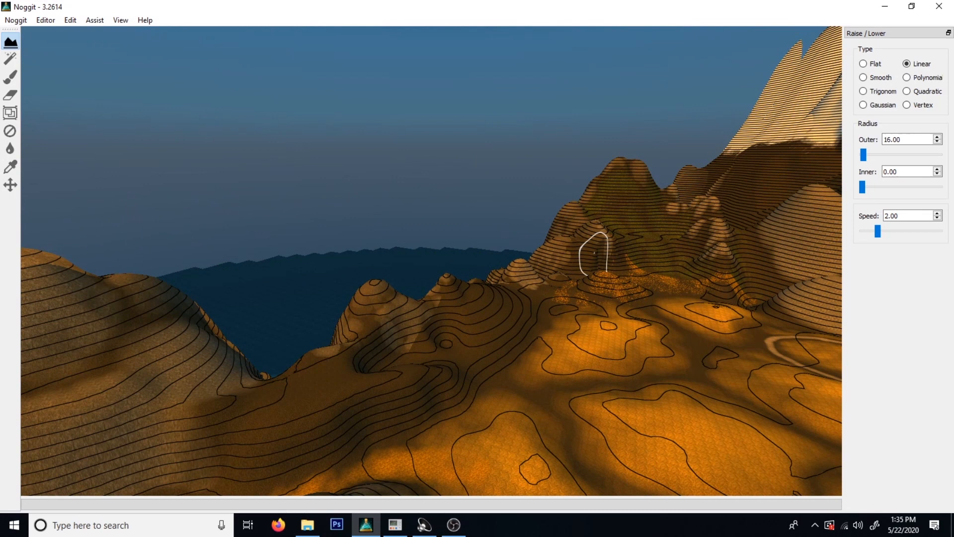
# Inspect the coastal side of the mountain range, from the shoreline up the steep cliff face behind the inn.
pyautogui.moveTo(681, 252); pyautogui.dragTo(169, 320, button='right')
pyautogui.moveTo(448, 318)
pyautogui.mouseDown(button='right')
pyautogui.moveTo(287, 318)
pyautogui.moveTo(254, 305)
pyautogui.moveTo(245, 341)
pyautogui.moveTo(326, 333)
pyautogui.moveTo(356, 318)
pyautogui.mouseUp(button='right')
pyautogui.press('s')
pyautogui.moveTo(495, 369)
pyautogui.mouseDown(button='right')
pyautogui.moveTo(518, 396)
pyautogui.moveTo(390, 443)
pyautogui.moveTo(404, 367)
pyautogui.moveTo(552, 384)
pyautogui.moveTo(428, 303)
pyautogui.moveTo(243, 343)
pyautogui.moveTo(218, 368)
pyautogui.moveTo(358, 334)
pyautogui.moveTo(460, 342)
pyautogui.moveTo(619, 315)
pyautogui.mouseUp(button='right')
pyautogui.press('a')
pyautogui.press('a')
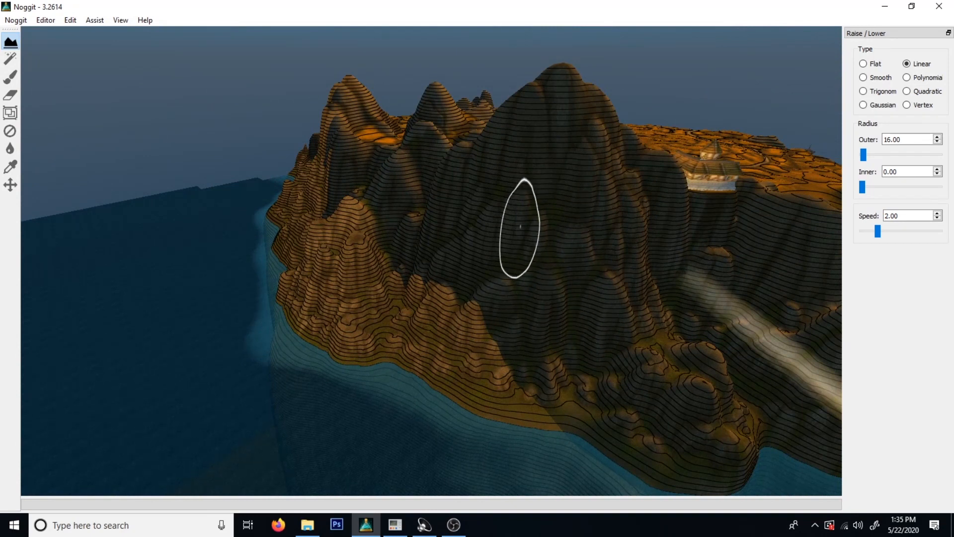
pyautogui.press('d')
pyautogui.moveTo(562, 260)
pyautogui.mouseDown(button='right')
pyautogui.moveTo(434, 256)
pyautogui.moveTo(575, 313)
pyautogui.mouseUp(button='right')
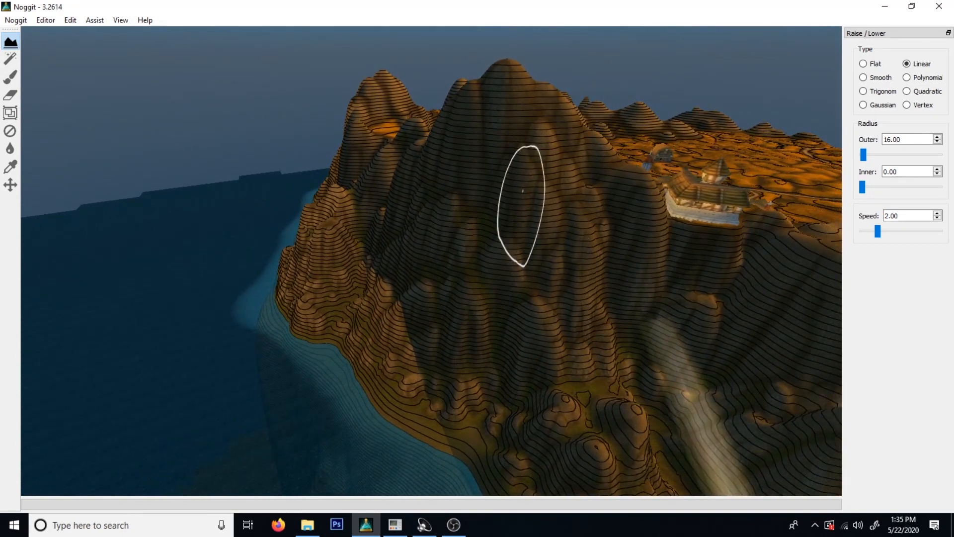
pyautogui.press('w')
pyautogui.moveTo(606, 214)
pyautogui.mouseDown(button='right')
pyautogui.moveTo(453, 180)
pyautogui.moveTo(468, 230)
pyautogui.moveTo(509, 267)
pyautogui.moveTo(470, 171)
pyautogui.moveTo(605, 204)
pyautogui.moveTo(511, 186)
pyautogui.moveTo(464, 192)
pyautogui.moveTo(239, 340)
pyautogui.moveTo(79, 397)
pyautogui.moveTo(507, 308)
pyautogui.moveTo(493, 337)
pyautogui.moveTo(501, 399)
pyautogui.mouseUp(button='right')
pyautogui.press('d')
pyautogui.press('w')
pyautogui.press('w')
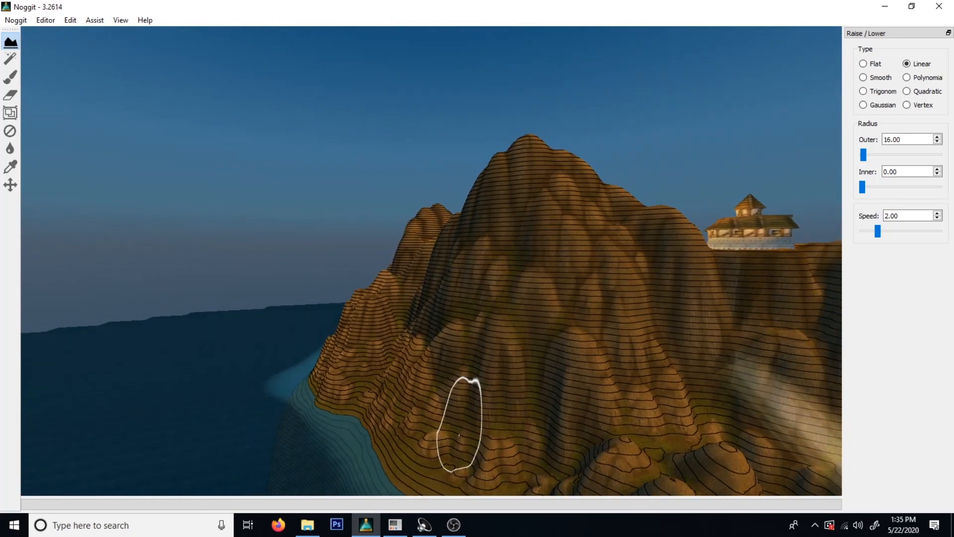
pyautogui.press('w')
# Switch to texture painting at the small rounded hill, keeping the grey rock texture and setting the brush radius to 6.00.
pyautogui.moveTo(489, 218)
pyautogui.mouseDown(button='right')
pyautogui.moveTo(691, 319)
pyautogui.moveTo(692, 416)
pyautogui.moveTo(596, 295)
pyautogui.moveTo(494, 409)
pyautogui.moveTo(420, 460)
pyautogui.moveTo(389, 432)
pyautogui.mouseUp(button='right')
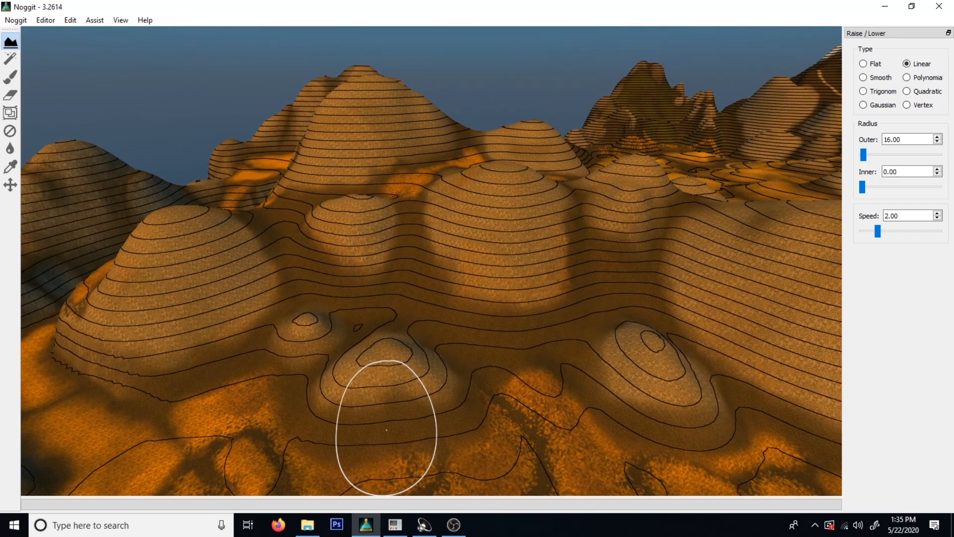
pyautogui.moveTo(324, 238)
pyautogui.mouseDown(button='right')
pyautogui.moveTo(317, 224)
pyautogui.moveTo(379, 207)
pyautogui.moveTo(438, 210)
pyautogui.moveTo(426, 202)
pyautogui.mouseUp(button='right')
pyautogui.press('w')
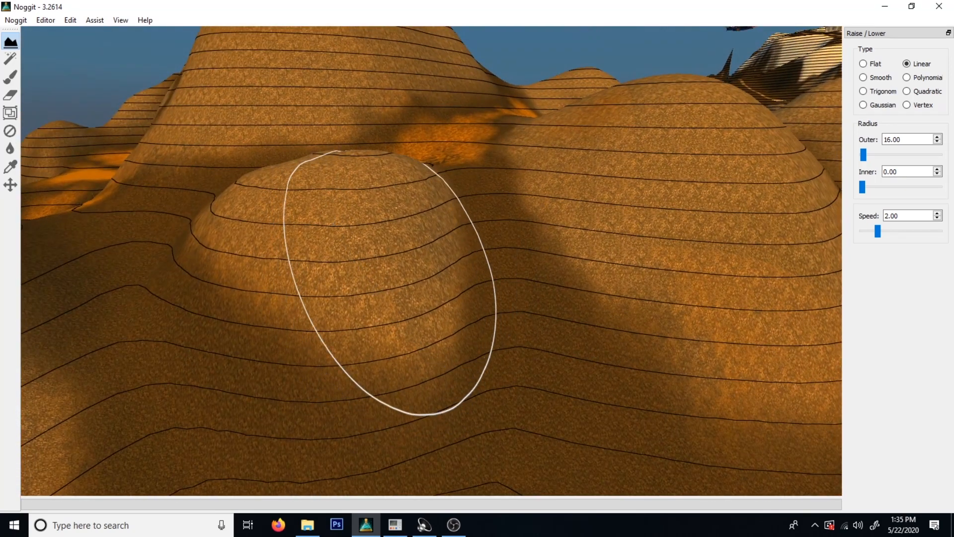
pyautogui.press('s')
pyautogui.press('F3')
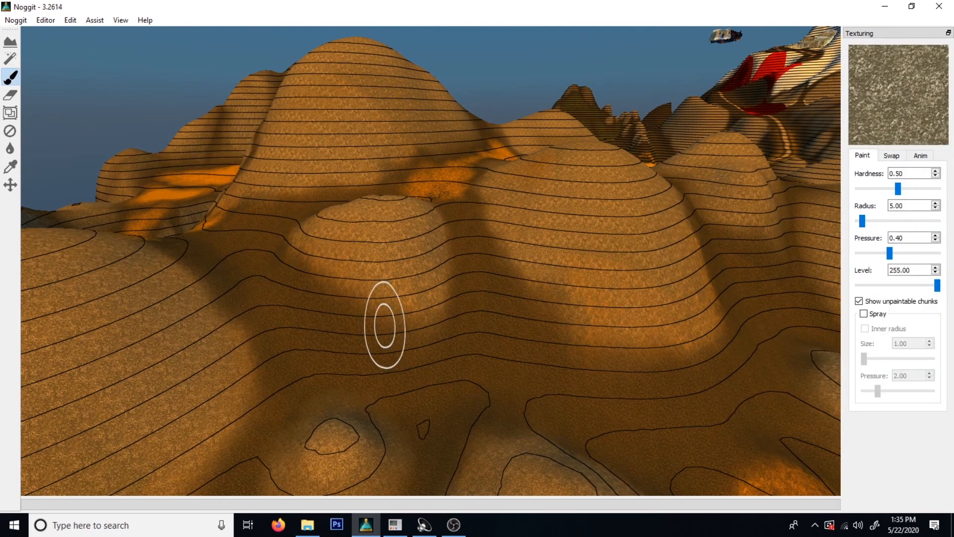
pyautogui.keyDown('ctrl'); pyautogui.click(338, 189); pyautogui.keyUp('ctrl')
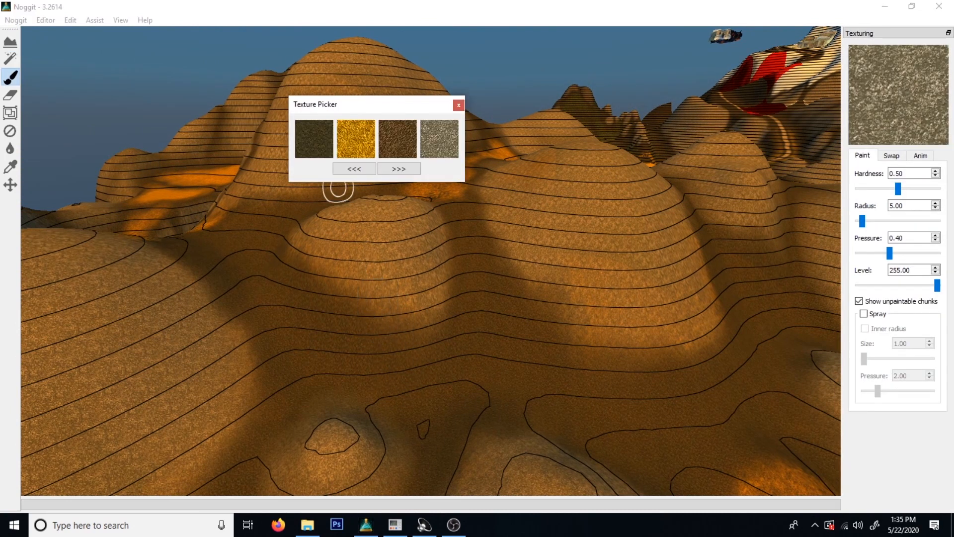
pyautogui.click(459, 104)
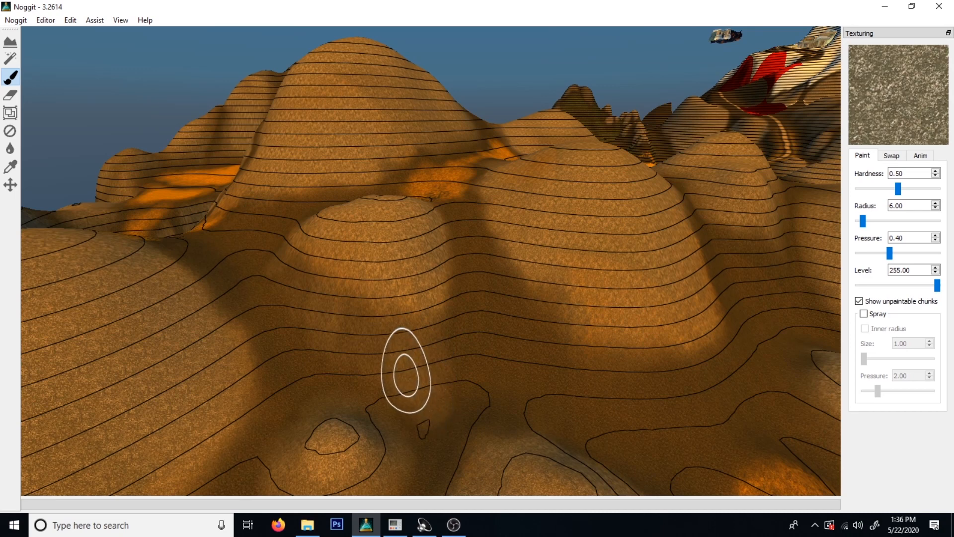
# Paint the rock texture down the lower slopes of the small rounded hill and toward the larger hill beside it.
pyautogui.press('s')
pyautogui.moveTo(463, 311)
pyautogui.mouseDown(button='right')
pyautogui.moveTo(499, 292)
pyautogui.moveTo(343, 281)
pyautogui.mouseUp(button='right')
pyautogui.press('w')
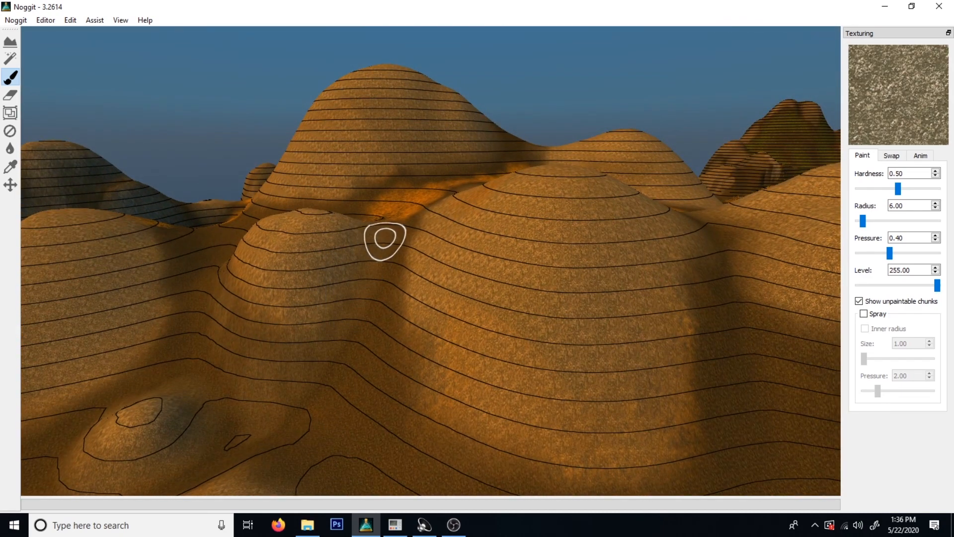
pyautogui.press('s')
pyautogui.moveTo(282, 414); pyautogui.dragTo(541, 258, button='right')
pyautogui.press('w')
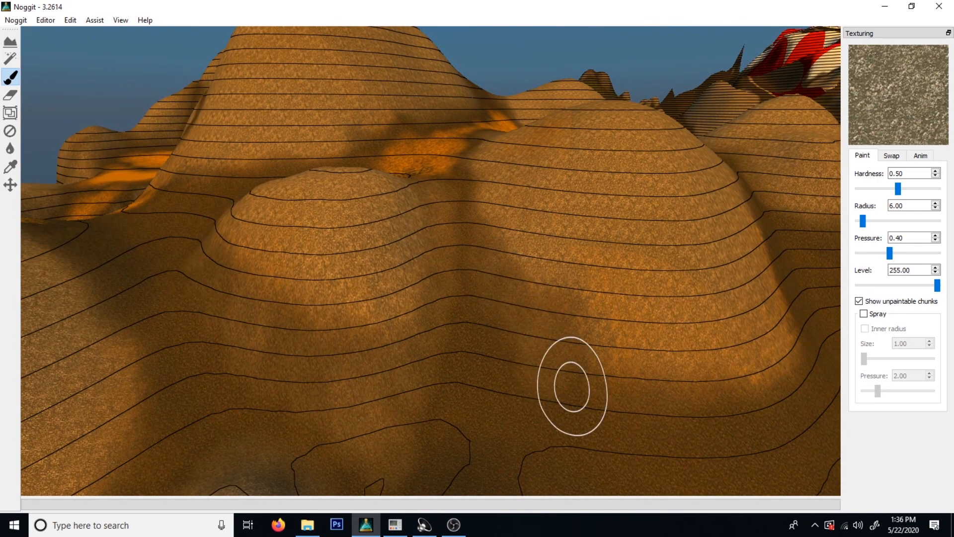
pyautogui.press('s')
pyautogui.moveTo(581, 375)
pyautogui.mouseDown(button='right')
pyautogui.moveTo(613, 418)
pyautogui.moveTo(496, 389)
pyautogui.moveTo(388, 326)
pyautogui.mouseUp(button='right')
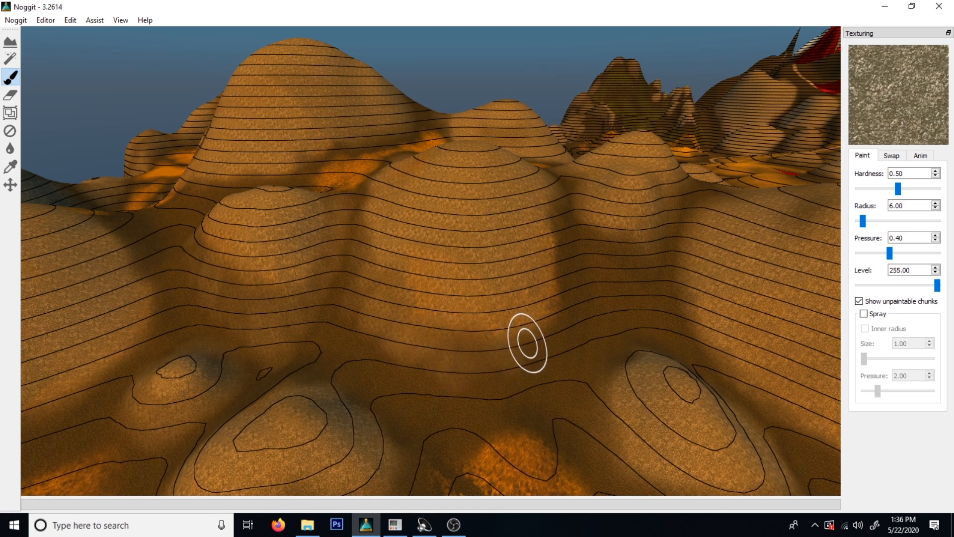
# Extend the rock texture around the base of the large rounded hill and along its side facing the neighbouring hill.
pyautogui.press('s')
pyautogui.moveTo(570, 327)
pyautogui.mouseDown(button='right')
pyautogui.moveTo(581, 352)
pyautogui.moveTo(469, 358)
pyautogui.mouseUp(button='right')
pyautogui.press('w')
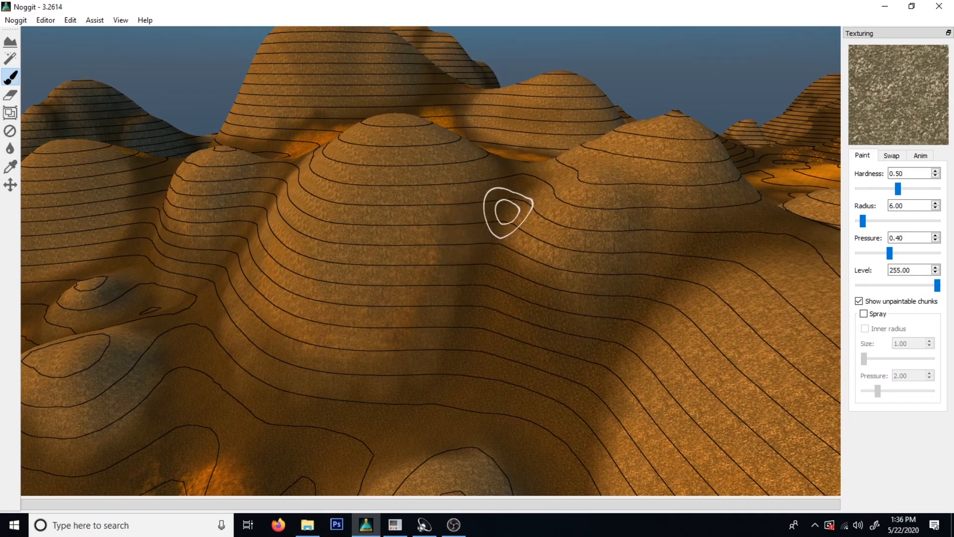
pyautogui.moveTo(552, 234); pyautogui.dragTo(497, 369, button='right')
pyautogui.press('s')
pyautogui.press('a')
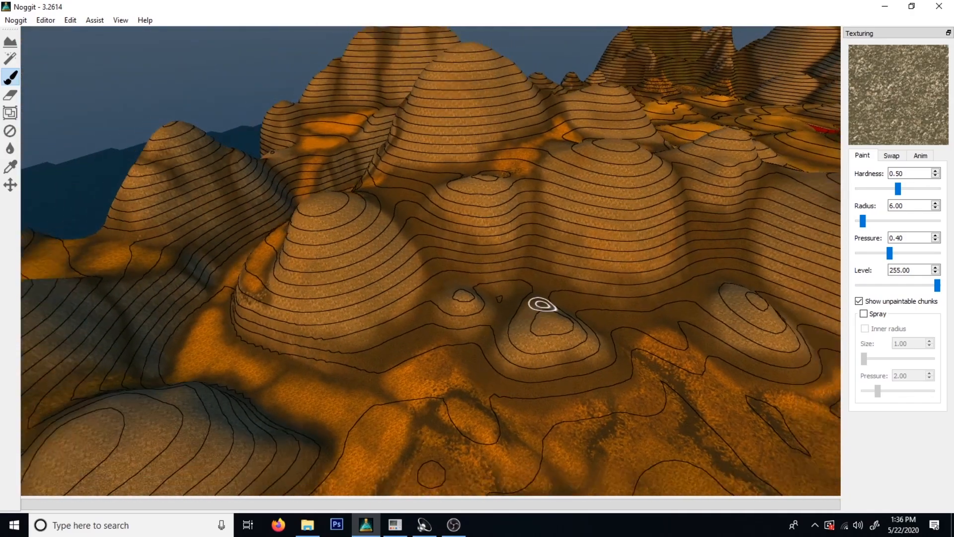
pyautogui.moveTo(543, 304); pyautogui.dragTo(611, 179, button='right')
pyautogui.press('w')
pyautogui.press('d')
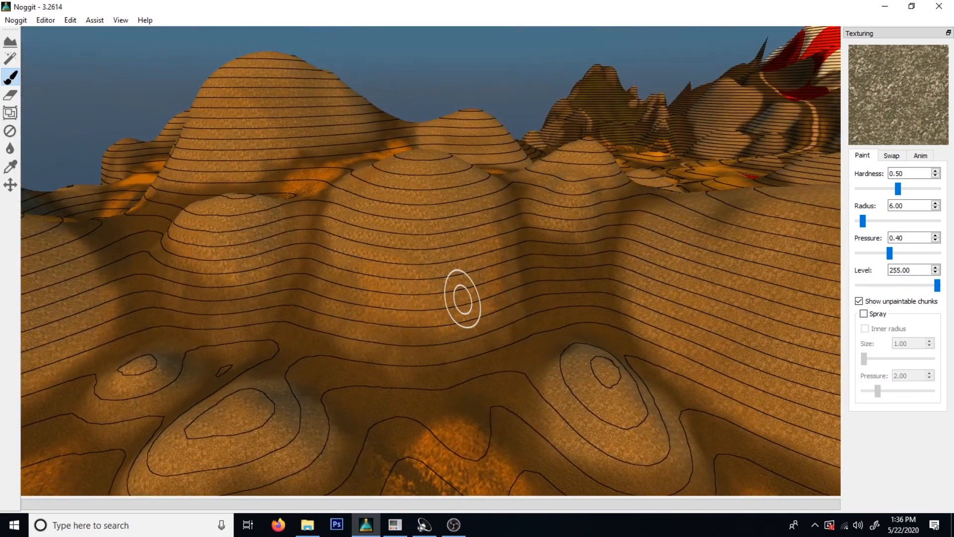
# Blend the rock texture around the lower edges of the small mounds at the foot of the hills.
pyautogui.press('s')
pyautogui.moveTo(403, 332); pyautogui.dragTo(259, 385, button='right')
pyautogui.press('a')
pyautogui.press('w')
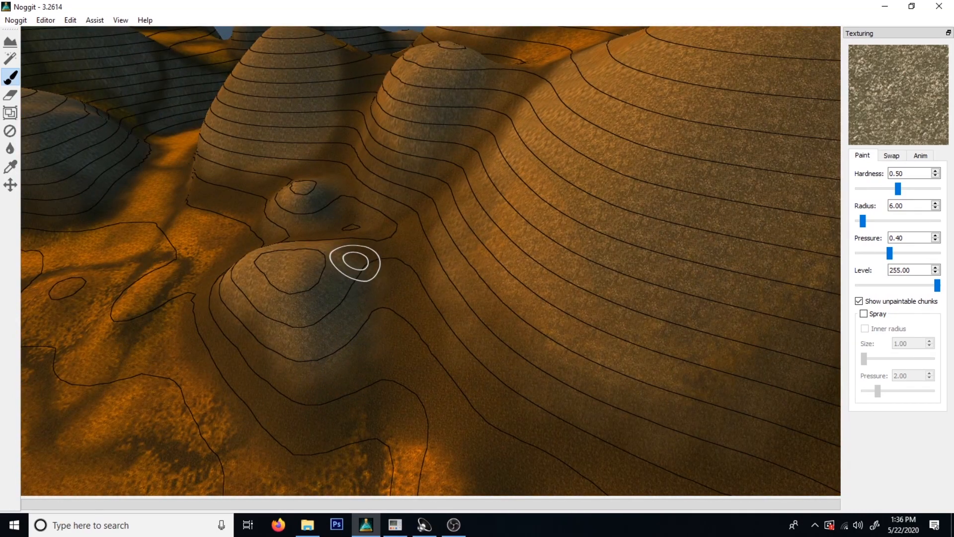
pyautogui.press('a')
pyautogui.moveTo(303, 317); pyautogui.dragTo(582, 392, button='right')
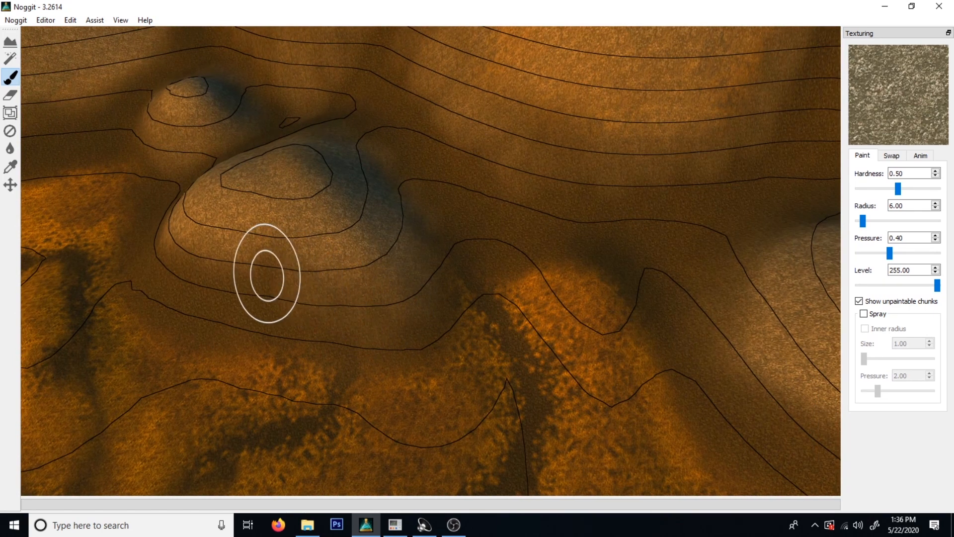
pyautogui.press('a')
pyautogui.moveTo(249, 264)
pyautogui.mouseDown(button='right')
pyautogui.moveTo(571, 360)
pyautogui.moveTo(573, 349)
pyautogui.mouseUp(button='right')
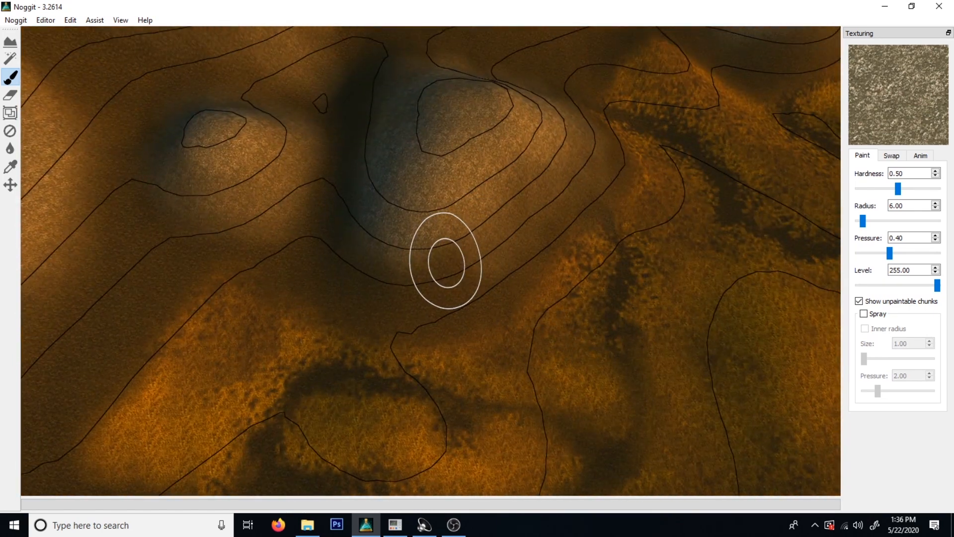
# Blend the rock texture across the slopes of the two small mounds and toward the foot of the large hill.
pyautogui.moveTo(366, 272)
pyautogui.mouseDown(button='right')
pyautogui.moveTo(686, 273)
pyautogui.moveTo(560, 247)
pyautogui.mouseUp(button='right')
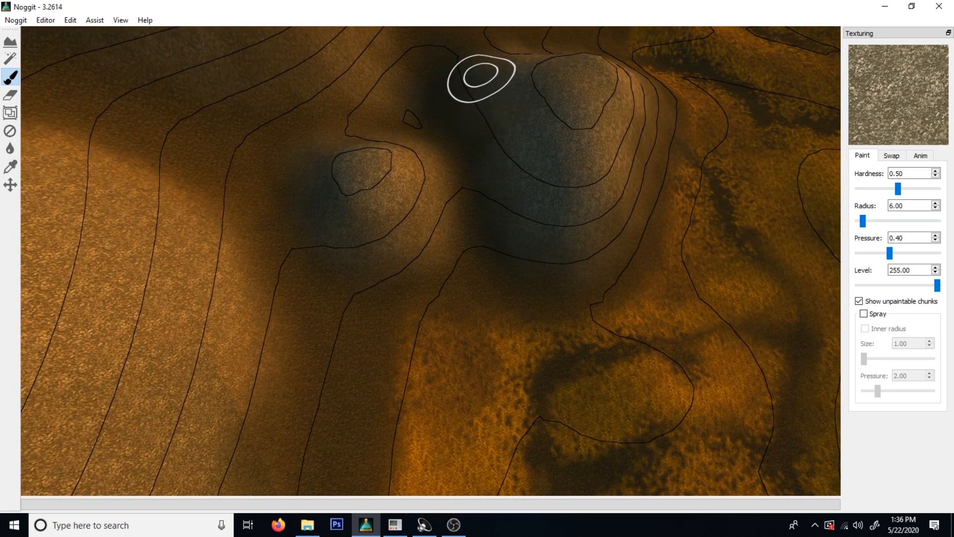
pyautogui.press('s')
pyautogui.press('d')
pyautogui.moveTo(720, 186)
pyautogui.mouseDown(button='right')
pyautogui.moveTo(686, 241)
pyautogui.moveTo(466, 294)
pyautogui.moveTo(465, 344)
pyautogui.moveTo(549, 44)
pyautogui.moveTo(496, 330)
pyautogui.moveTo(550, 258)
pyautogui.moveTo(395, 347)
pyautogui.moveTo(345, 330)
pyautogui.moveTo(388, 260)
pyautogui.moveTo(454, 326)
pyautogui.moveTo(461, 320)
pyautogui.mouseUp(button='right')
pyautogui.press('w')
pyautogui.press('s')
pyautogui.press('w')
pyautogui.press('s')
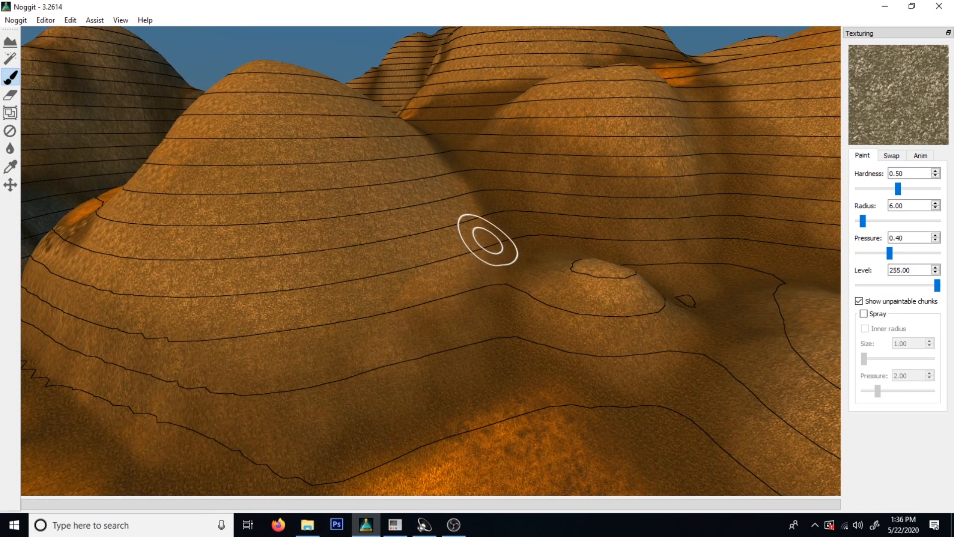
# Paint the rock texture over the lower flank of the rounded hill and into the dip toward its neighbour.
pyautogui.press('s')
pyautogui.moveTo(588, 129); pyautogui.dragTo(381, 380, button='right')
pyautogui.press('w')
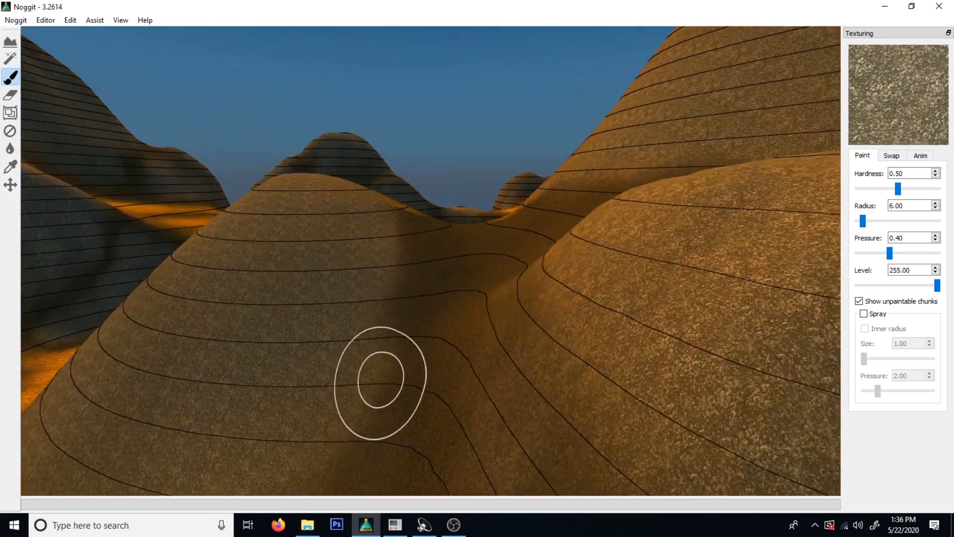
pyautogui.press('s')
pyautogui.moveTo(424, 253); pyautogui.dragTo(427, 342, button='right')
pyautogui.press('a')
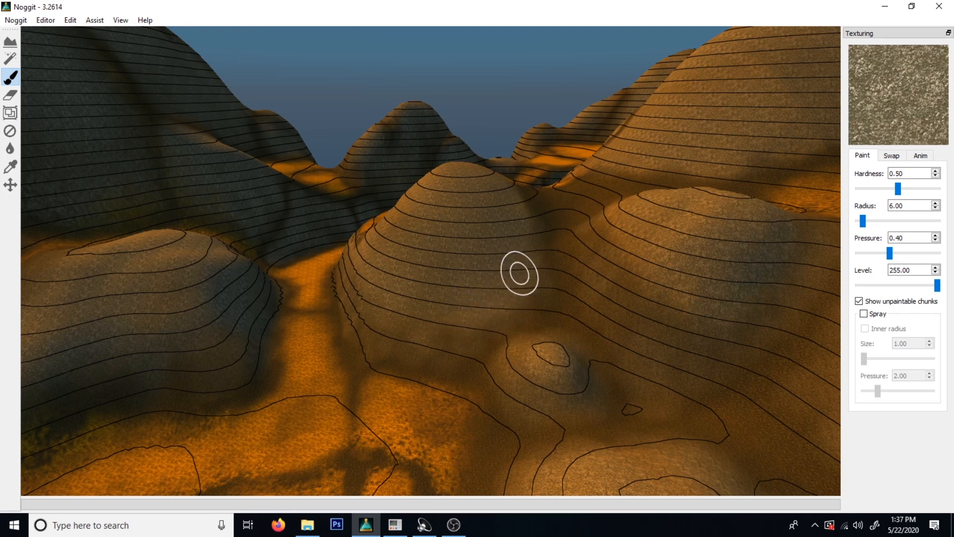
pyautogui.press('a')
pyautogui.press('s')
pyautogui.press('d')
pyautogui.moveTo(616, 341); pyautogui.dragTo(587, 301, button='right')
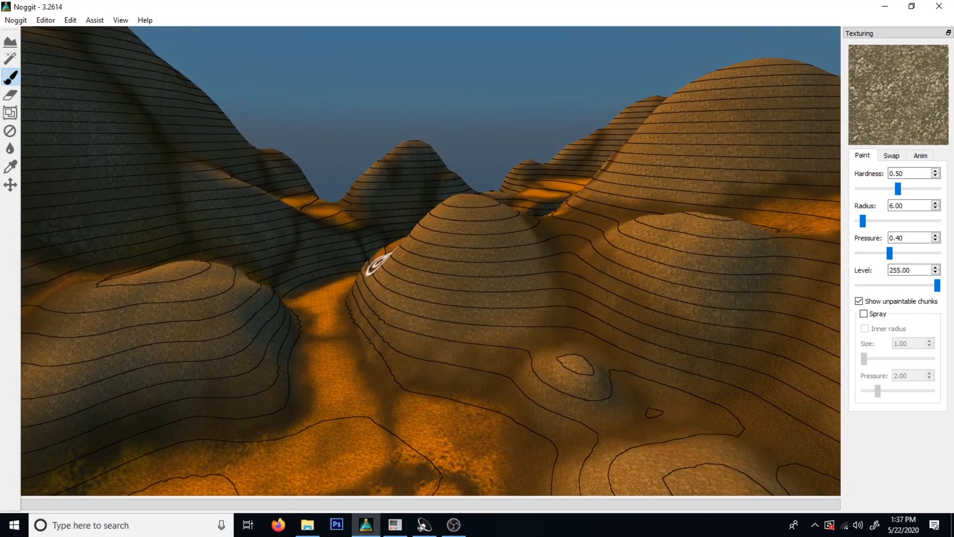
# Pick the dark ground texture and paint it over the bright orange grass on the upper part of the rounded hill overlooking the village.
pyautogui.moveTo(592, 333)
pyautogui.mouseDown(button='right')
pyautogui.moveTo(386, 303)
pyautogui.moveTo(469, 266)
pyautogui.moveTo(433, 447)
pyautogui.moveTo(358, 366)
pyautogui.moveTo(214, 359)
pyautogui.mouseUp(button='right')
pyautogui.press('w')
pyautogui.press('d')
pyautogui.moveTo(500, 350)
pyautogui.mouseDown(button='right')
pyautogui.moveTo(317, 362)
pyautogui.moveTo(494, 394)
pyautogui.moveTo(323, 383)
pyautogui.moveTo(195, 356)
pyautogui.moveTo(417, 368)
pyautogui.moveTo(375, 333)
pyautogui.moveTo(475, 430)
pyautogui.mouseUp(button='right')
pyautogui.press('a')
pyautogui.press('d')
pyautogui.press('d')
pyautogui.press('a')
pyautogui.keyDown('ctrl'); pyautogui.keyDown('alt'); pyautogui.keyDown('shift'); pyautogui.click(453, 205); pyautogui.keyUp('shift'); pyautogui.keyUp('alt'); pyautogui.keyUp('ctrl')
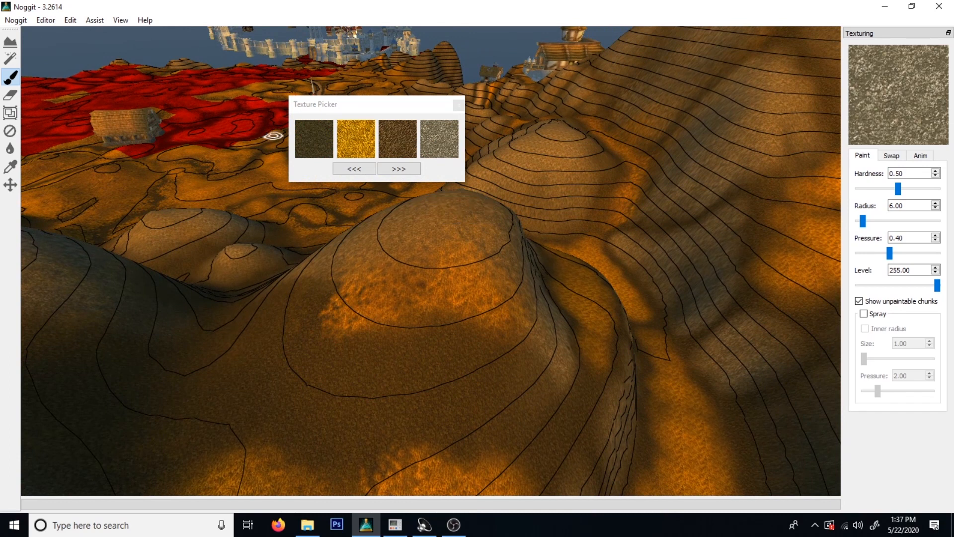
pyautogui.click(314, 138)
pyautogui.click(459, 105)
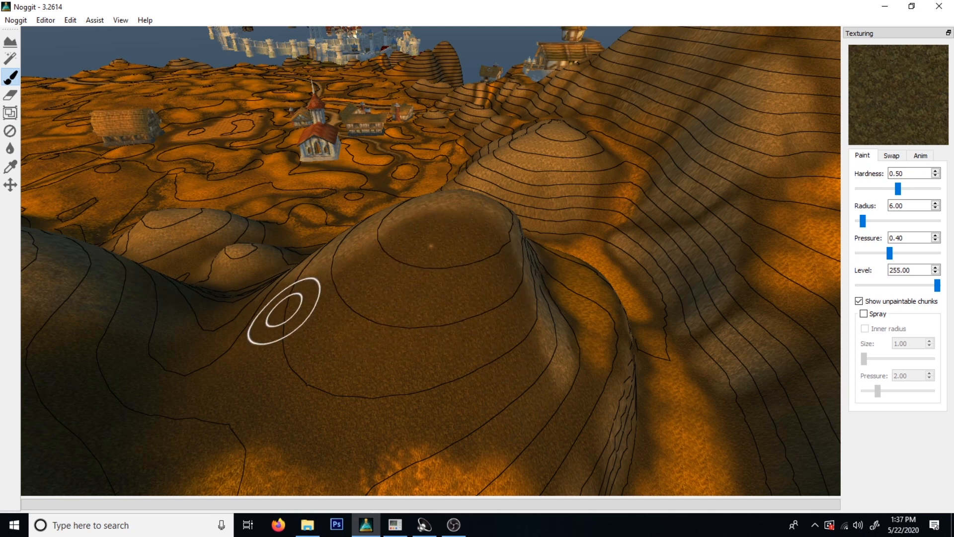
# Switch back to the grey rock texture and paint it over the side of the darkened rounded hill.
pyautogui.keyDown('ctrl'); pyautogui.click(355, 324); pyautogui.keyUp('ctrl')
pyautogui.click(439, 139)
pyautogui.click(458, 104)
pyautogui.moveTo(454, 100)
pyautogui.mouseDown(button='right')
pyautogui.moveTo(296, 225)
pyautogui.moveTo(409, 323)
pyautogui.moveTo(412, 302)
pyautogui.mouseUp(button='right')
pyautogui.press('s')
pyautogui.press('d')
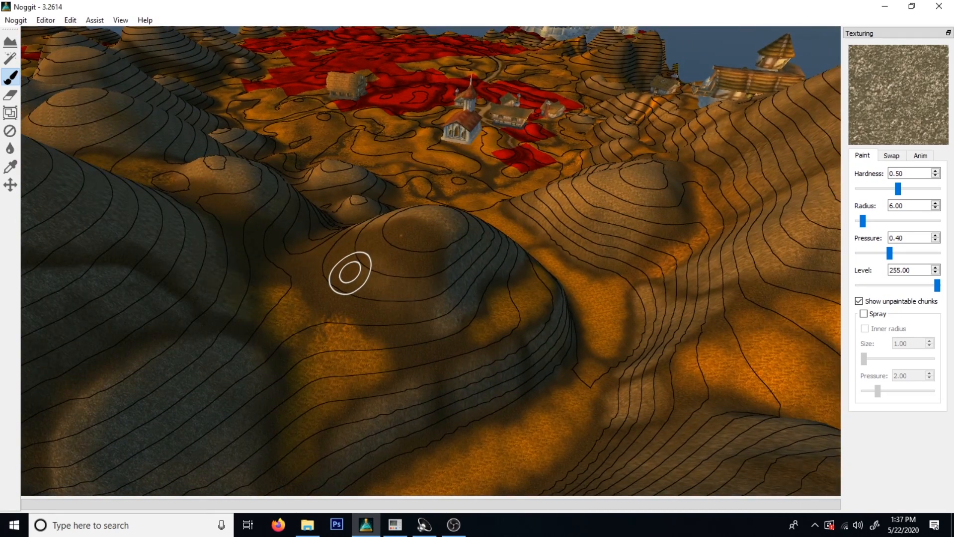
pyautogui.moveTo(383, 247)
pyautogui.mouseDown(button='right')
pyautogui.moveTo(473, 353)
pyautogui.moveTo(517, 303)
pyautogui.moveTo(730, 279)
pyautogui.moveTo(688, 469)
pyautogui.moveTo(596, 493)
pyautogui.moveTo(486, 369)
pyautogui.moveTo(490, 490)
pyautogui.moveTo(531, 255)
pyautogui.moveTo(412, 318)
pyautogui.mouseUp(button='right')
pyautogui.press('d')
pyautogui.press('w')
pyautogui.press('s')
pyautogui.press('w')
pyautogui.press('s')
pyautogui.press('w')
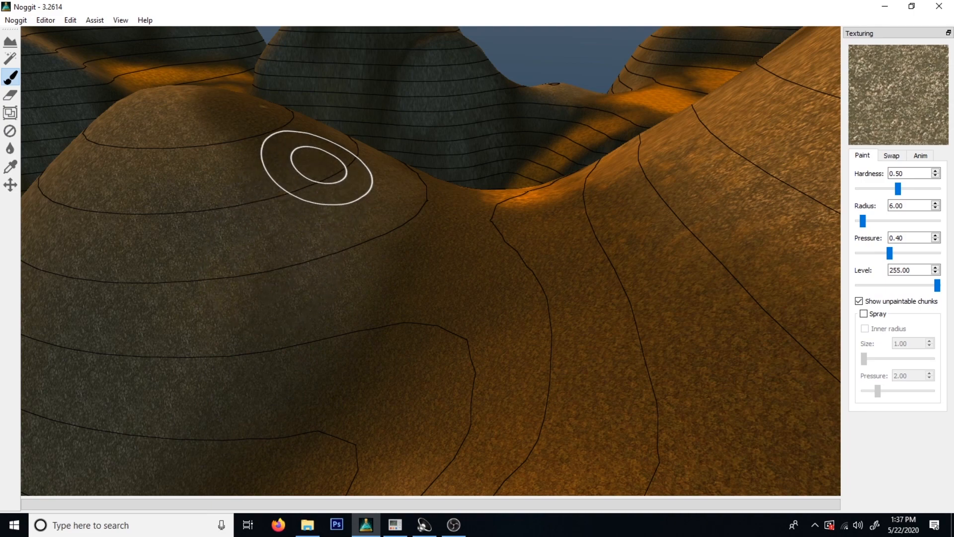
# Cover the top and remaining slopes of that hill with rock texture, keeping a soft dark edge around its base.
pyautogui.press('s')
pyautogui.moveTo(288, 158)
pyautogui.mouseDown(button='right')
pyautogui.moveTo(386, 210)
pyautogui.moveTo(29, 219)
pyautogui.moveTo(36, 230)
pyautogui.moveTo(422, 324)
pyautogui.moveTo(358, 392)
pyautogui.moveTo(484, 321)
pyautogui.mouseUp(button='right')
pyautogui.press('d')
pyautogui.press('w')
pyautogui.press('s')
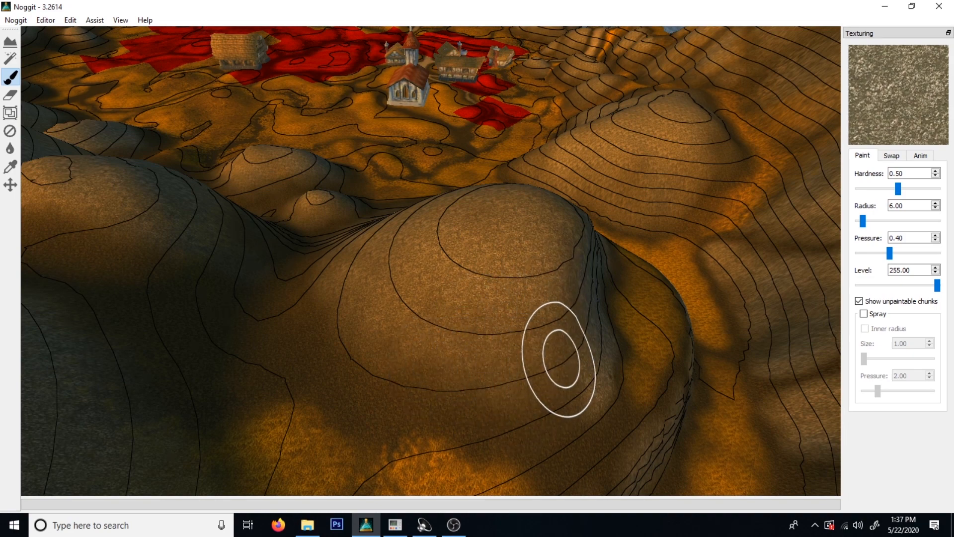
pyautogui.press('s')
pyautogui.moveTo(632, 260)
pyautogui.mouseDown(button='right')
pyautogui.moveTo(463, 368)
pyautogui.moveTo(605, 357)
pyautogui.moveTo(447, 363)
pyautogui.moveTo(543, 350)
pyautogui.mouseUp(button='right')
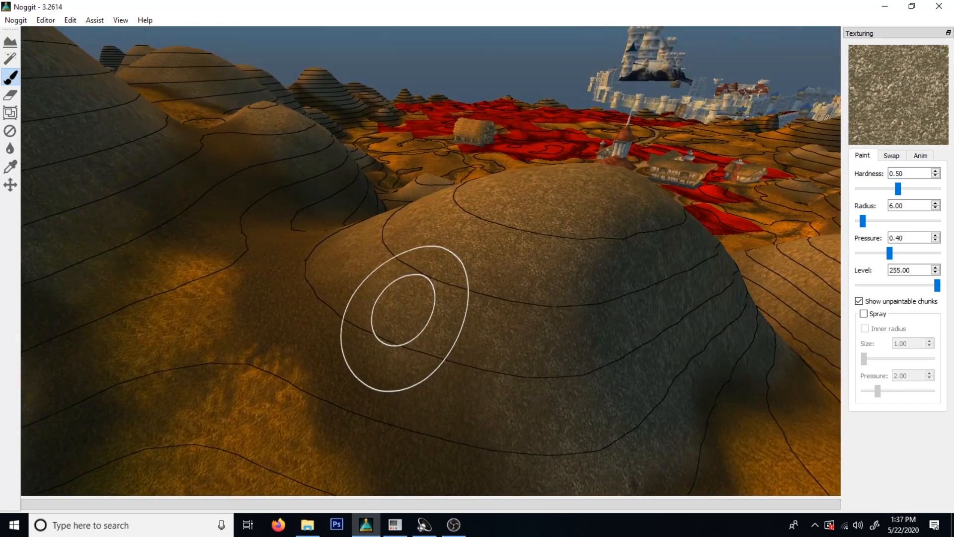
# Examine the rock texturing on the hills and small mounds around the village from several angles.
pyautogui.moveTo(605, 267)
pyautogui.mouseDown(button='right')
pyautogui.moveTo(518, 270)
pyautogui.moveTo(598, 307)
pyautogui.moveTo(437, 268)
pyautogui.moveTo(223, 268)
pyautogui.moveTo(437, 358)
pyautogui.moveTo(260, 392)
pyautogui.moveTo(572, 412)
pyautogui.moveTo(643, 477)
pyautogui.mouseUp(button='right')
pyautogui.press('s')
pyautogui.press('w')
pyautogui.press('s')
pyautogui.press('w')
pyautogui.press('a')
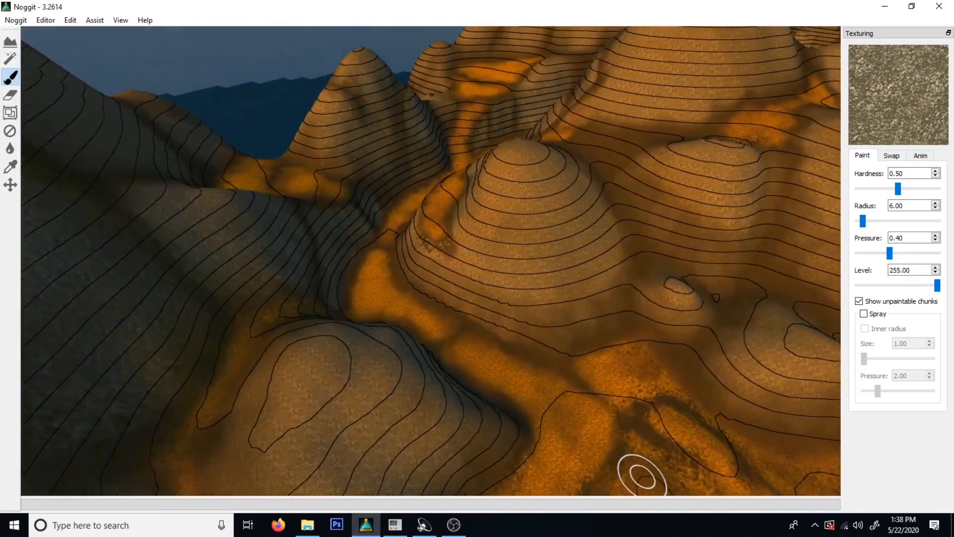
pyautogui.press('s')
pyautogui.moveTo(586, 269)
pyautogui.mouseDown(button='right')
pyautogui.moveTo(665, 373)
pyautogui.moveTo(482, 373)
pyautogui.mouseUp(button='right')
pyautogui.press('w')
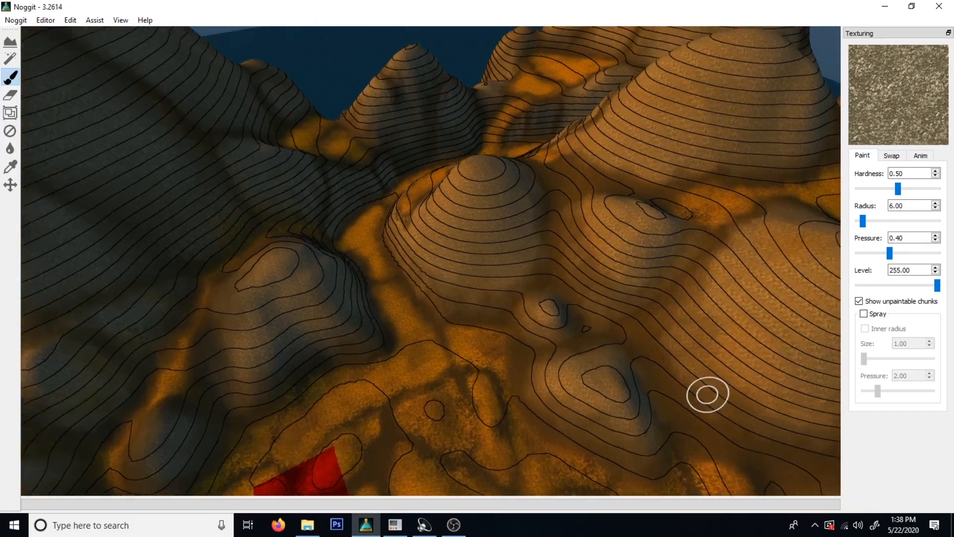
pyautogui.moveTo(535, 318)
pyautogui.mouseDown(button='right')
pyautogui.moveTo(234, 345)
pyautogui.moveTo(461, 322)
pyautogui.mouseUp(button='right')
pyautogui.press('s')
pyautogui.press('s')
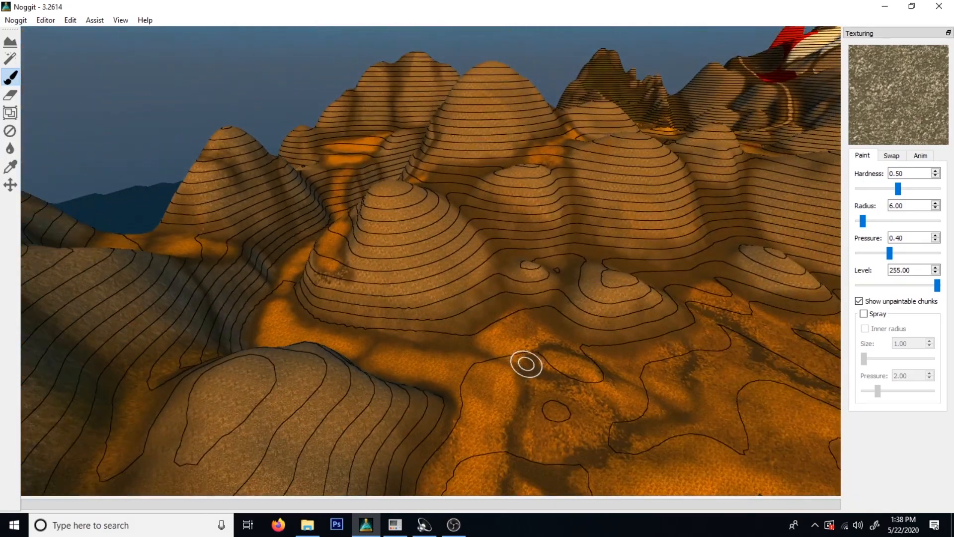
pyautogui.press('d')
pyautogui.press('w')
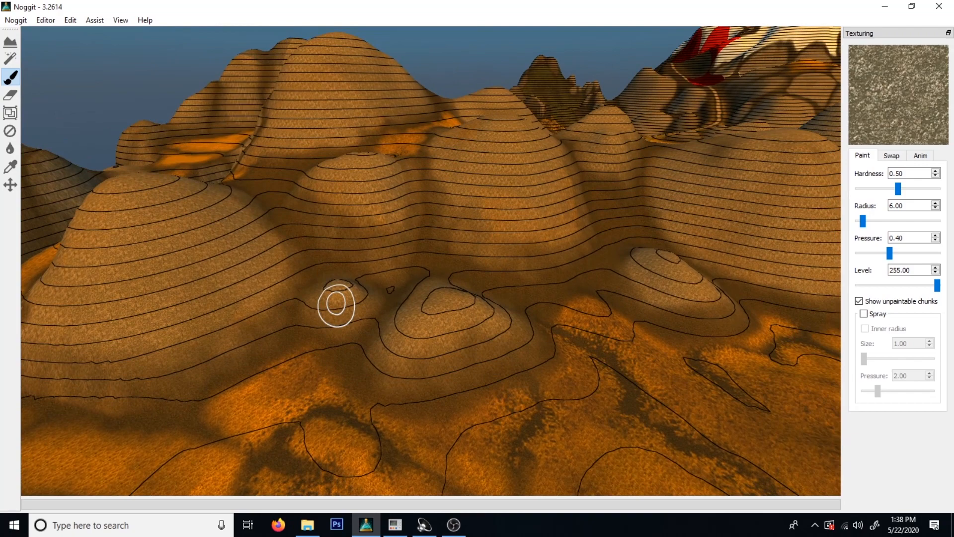
pyautogui.press('a')
pyautogui.moveTo(373, 232); pyautogui.dragTo(512, 232, button='right')
pyautogui.moveTo(572, 226)
pyautogui.mouseDown(button='right')
pyautogui.moveTo(771, 209)
pyautogui.moveTo(603, 255)
pyautogui.moveTo(771, 217)
pyautogui.mouseUp(button='right')
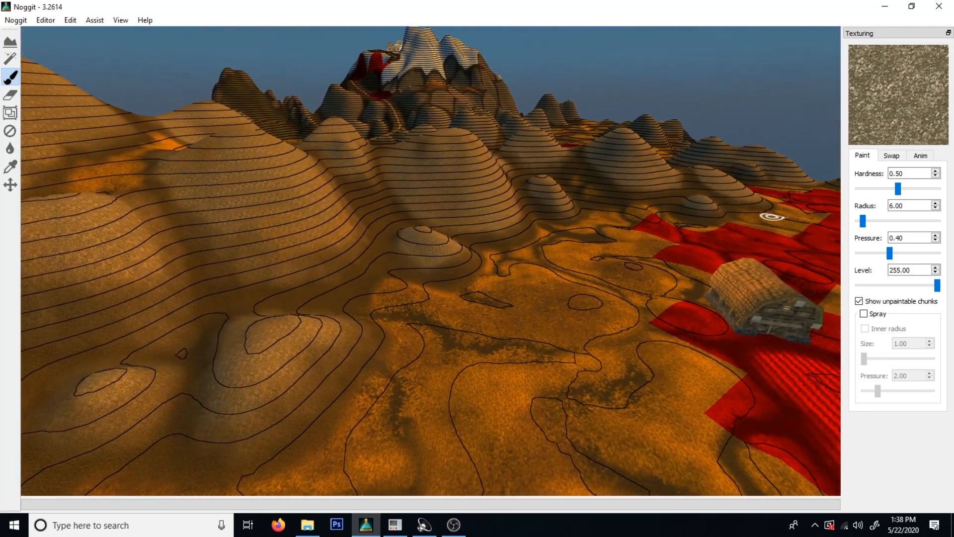
pyautogui.press('s')
pyautogui.moveTo(72, 294)
pyautogui.mouseDown(button='right')
pyautogui.moveTo(147, 243)
pyautogui.moveTo(371, 228)
pyautogui.moveTo(341, 301)
pyautogui.moveTo(392, 323)
pyautogui.moveTo(500, 301)
pyautogui.moveTo(437, 282)
pyautogui.moveTo(475, 276)
pyautogui.moveTo(442, 284)
pyautogui.moveTo(364, 277)
pyautogui.moveTo(499, 260)
pyautogui.moveTo(458, 304)
pyautogui.moveTo(520, 353)
pyautogui.moveTo(621, 322)
pyautogui.mouseUp(button='right')
pyautogui.press('a')
pyautogui.press('a')
pyautogui.press('d')
pyautogui.press('w')
pyautogui.press('s')
# Paint rock texture over the dark seam near the top of the tall steep hill.
pyautogui.press('s')
pyautogui.press('w')
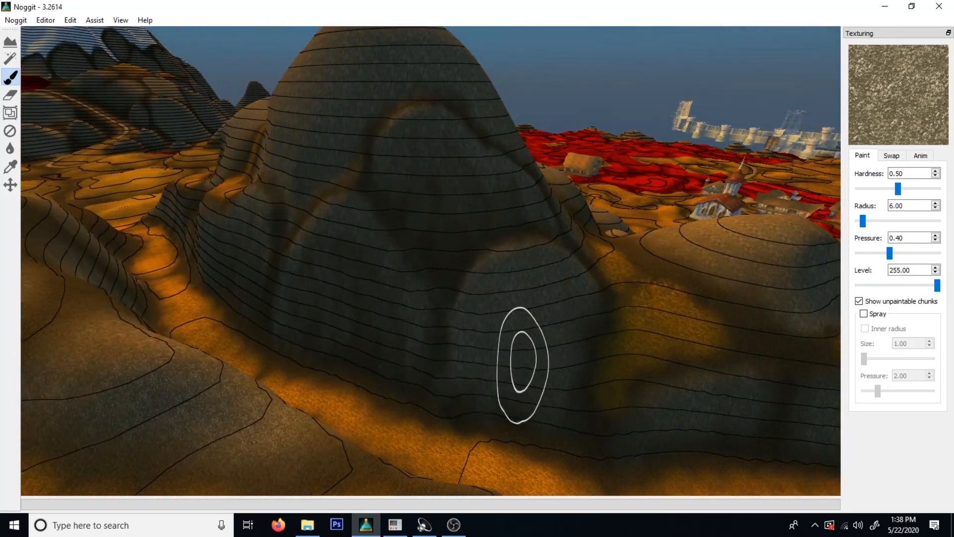
pyautogui.press('s')
pyautogui.moveTo(475, 368)
pyautogui.mouseDown(button='right')
pyautogui.moveTo(514, 279)
pyautogui.moveTo(569, 207)
pyautogui.moveTo(618, 290)
pyautogui.moveTo(589, 298)
pyautogui.moveTo(578, 269)
pyautogui.moveTo(481, 317)
pyautogui.mouseUp(button='right')
pyautogui.press('w')
pyautogui.press('s')
pyautogui.press('s')
pyautogui.press('w')
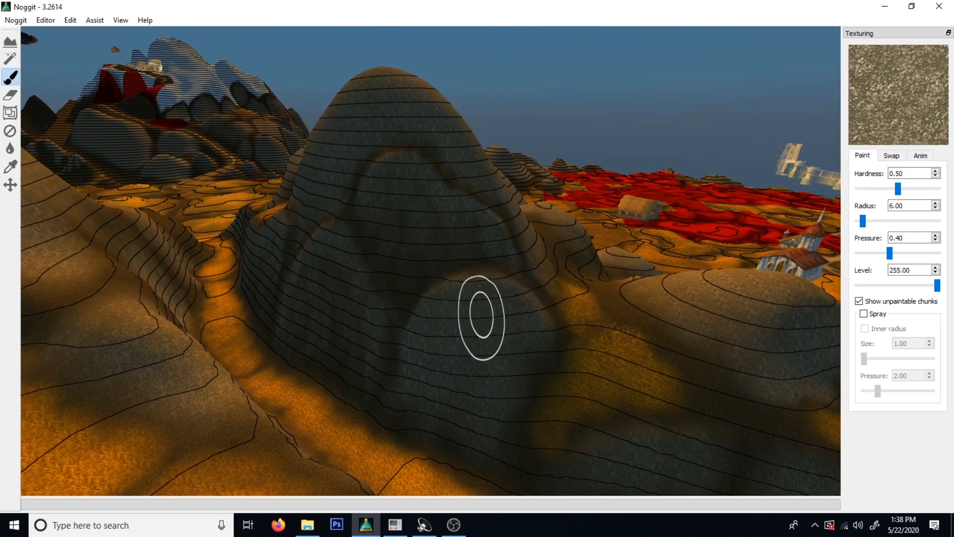
pyautogui.keyDown('shift'); pyautogui.moveTo(381, 271); pyautogui.dragTo(379, 345); pyautogui.keyUp('shift')
pyautogui.moveTo(379, 345)
pyautogui.mouseDown(button='right')
pyautogui.moveTo(515, 315)
pyautogui.moveTo(408, 264)
pyautogui.moveTo(354, 198)
pyautogui.moveTo(596, 287)
pyautogui.moveTo(537, 286)
pyautogui.mouseUp(button='right')
pyautogui.press('s')
pyautogui.press('w')
pyautogui.press('s')
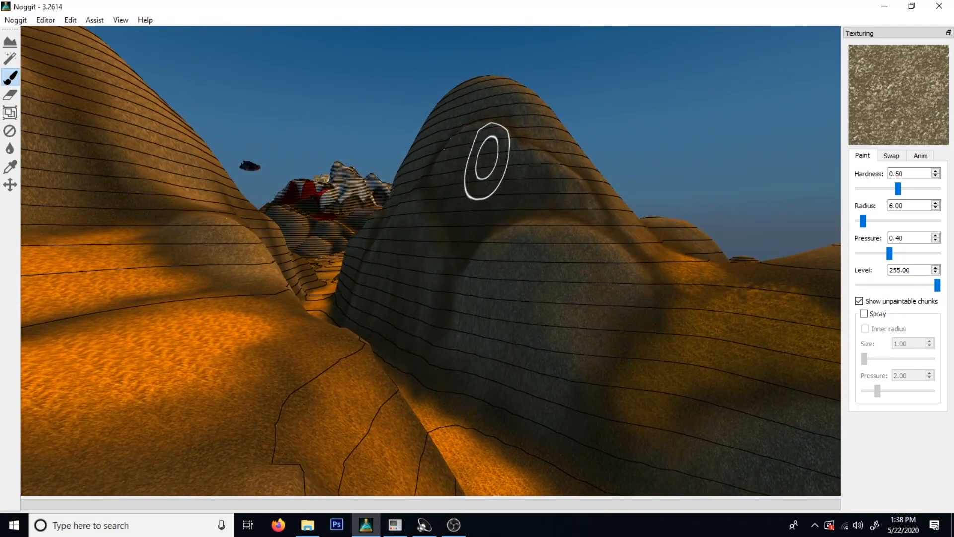
# Cover the remaining dark seams along the face and sides of the tall hill with rock texture.
pyautogui.moveTo(488, 158); pyautogui.dragTo(569, 290, button='right')
pyautogui.press('w')
pyautogui.keyDown('shift'); pyautogui.moveTo(569, 290); pyautogui.dragTo(426, 367); pyautogui.keyUp('shift')
pyautogui.press('s')
pyautogui.moveTo(426, 366)
pyautogui.mouseDown(button='right')
pyautogui.moveTo(513, 377)
pyautogui.moveTo(654, 295)
pyautogui.moveTo(576, 355)
pyautogui.mouseUp(button='right')
pyautogui.press('w')
pyautogui.press('w')
pyautogui.press('s')
pyautogui.moveTo(378, 258)
pyautogui.mouseDown(button='right')
pyautogui.moveTo(408, 293)
pyautogui.moveTo(441, 268)
pyautogui.moveTo(364, 211)
pyautogui.moveTo(550, 432)
pyautogui.moveTo(518, 335)
pyautogui.moveTo(460, 338)
pyautogui.moveTo(432, 362)
pyautogui.moveTo(320, 293)
pyautogui.moveTo(396, 312)
pyautogui.moveTo(371, 348)
pyautogui.moveTo(447, 320)
pyautogui.moveTo(554, 309)
pyautogui.moveTo(618, 335)
pyautogui.moveTo(578, 288)
pyautogui.moveTo(603, 305)
pyautogui.moveTo(590, 318)
pyautogui.moveTo(181, 343)
pyautogui.moveTo(60, 329)
pyautogui.moveTo(366, 320)
pyautogui.moveTo(386, 298)
pyautogui.moveTo(552, 315)
pyautogui.mouseUp(button='right')
pyautogui.press('w')
pyautogui.press('s')
pyautogui.press('w')
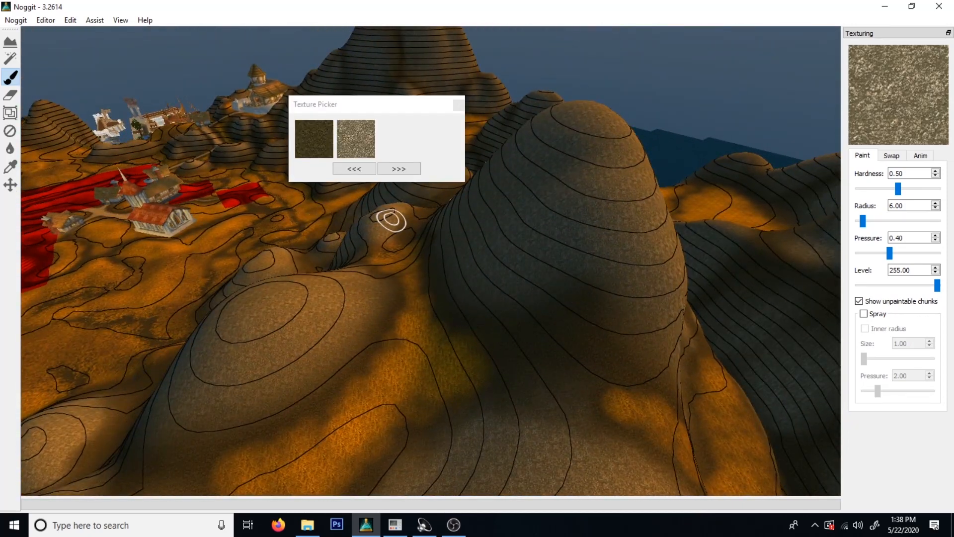
# Switch to the dark ground texture with radius 1.00 and pressure 0.50, and paint a thin streak down the tall hill's slope.
pyautogui.click(314, 139)
pyautogui.click(458, 105)
pyautogui.moveTo(500, 128)
pyautogui.mouseDown(button='right')
pyautogui.moveTo(696, 202)
pyautogui.moveTo(523, 302)
pyautogui.moveTo(490, 277)
pyautogui.moveTo(529, 219)
pyautogui.moveTo(502, 218)
pyautogui.moveTo(500, 256)
pyautogui.moveTo(394, 256)
pyautogui.moveTo(447, 269)
pyautogui.mouseUp(button='right')
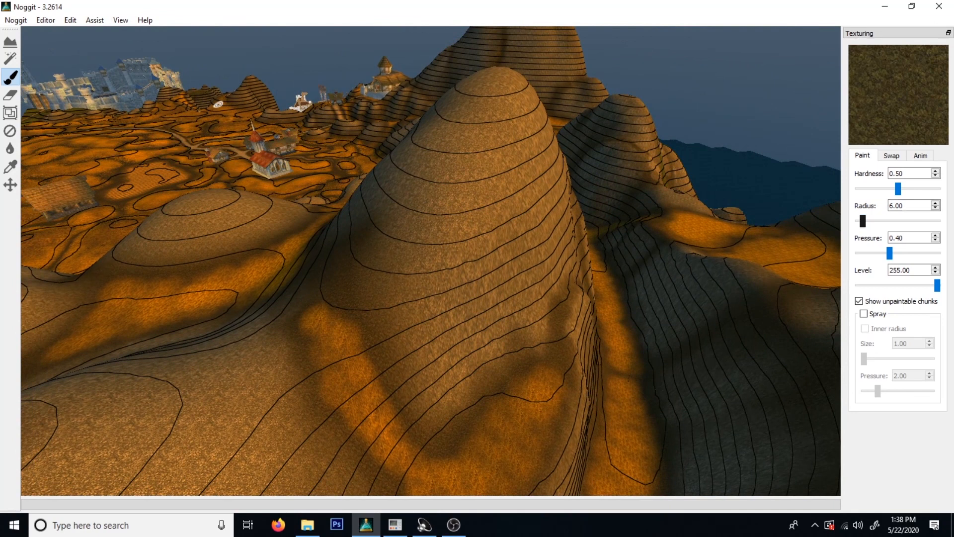
pyautogui.moveTo(633, 269)
pyautogui.mouseDown(button='right')
pyautogui.moveTo(552, 255)
pyautogui.moveTo(476, 282)
pyautogui.moveTo(630, 283)
pyautogui.moveTo(340, 327)
pyautogui.moveTo(573, 414)
pyautogui.moveTo(557, 290)
pyautogui.moveTo(437, 368)
pyautogui.moveTo(473, 347)
pyautogui.moveTo(459, 304)
pyautogui.mouseUp(button='right')
pyautogui.press('w')
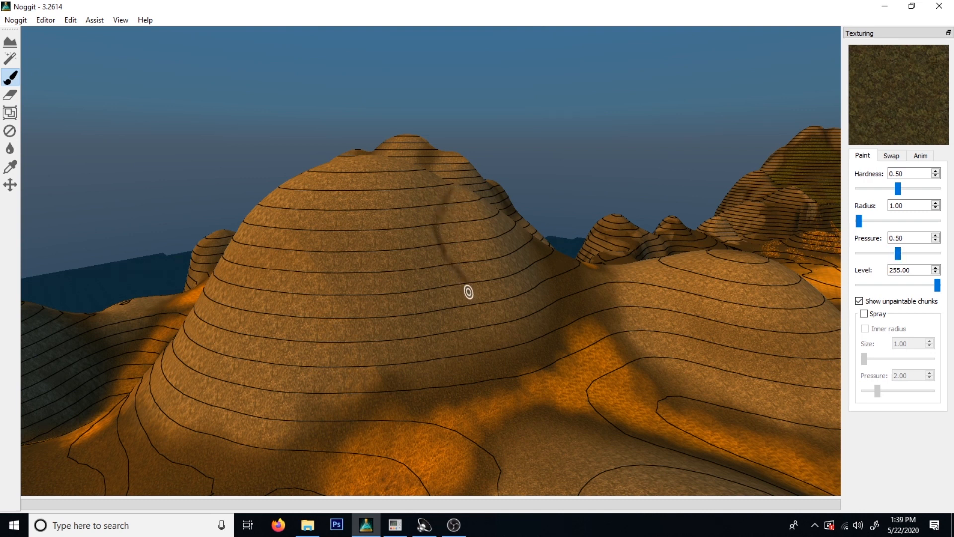
# Work thin dark streaks of ground texture into the other sides of the tall hill.
pyautogui.press('s')
pyautogui.moveTo(631, 470); pyautogui.dragTo(425, 322, button='right')
pyautogui.press('d')
pyautogui.press('s')
pyautogui.press('w')
pyautogui.press('s')
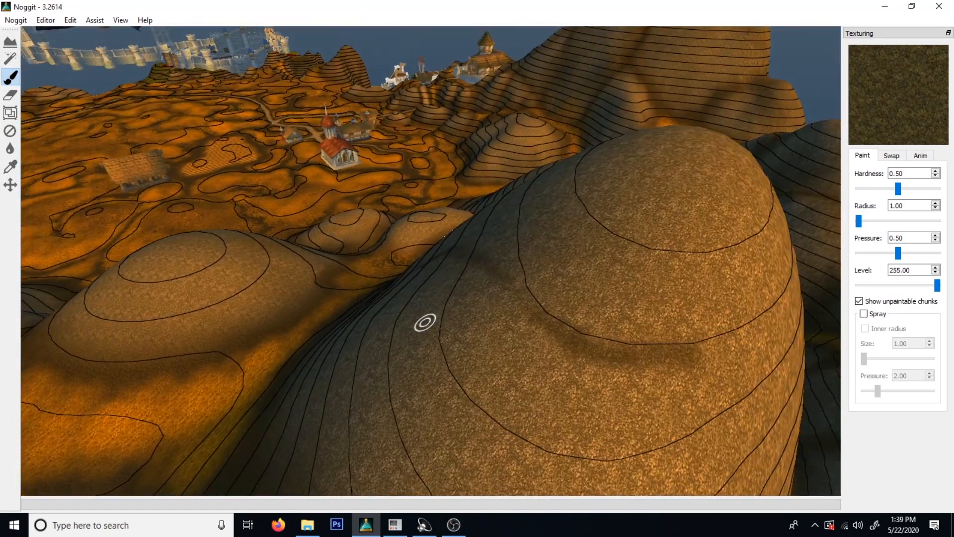
pyautogui.moveTo(378, 284); pyautogui.dragTo(538, 223, button='right')
pyautogui.moveTo(515, 185); pyautogui.dragTo(396, 208, button='right')
pyautogui.moveTo(482, 384); pyautogui.dragTo(422, 202, button='right')
pyautogui.moveTo(551, 224); pyautogui.dragTo(538, 137, button='right')
pyautogui.press('w')
pyautogui.press('s')
pyautogui.moveTo(582, 230); pyautogui.dragTo(398, 262, button='right')
pyautogui.press('w')
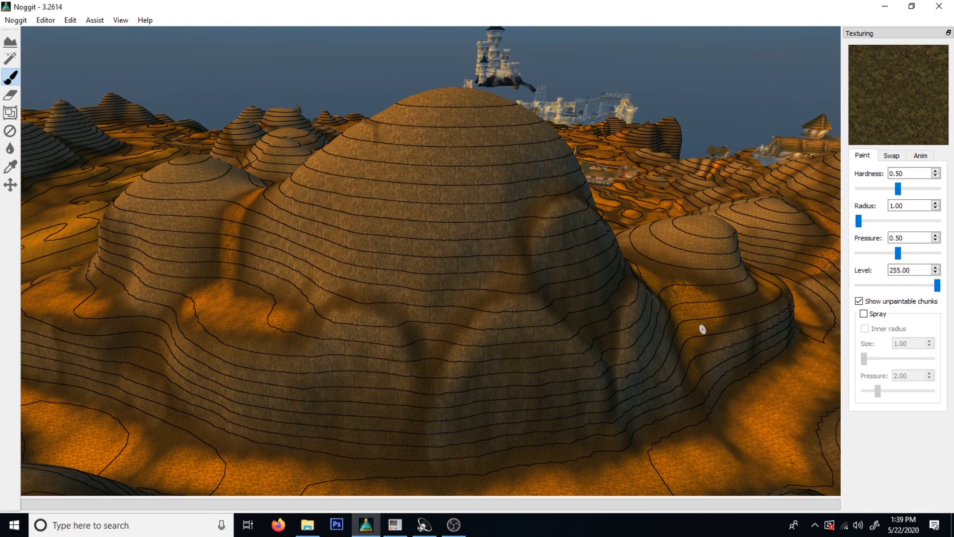
# Paint a narrow dark streak running diagonally from near the hilltop down to the seam on its lower face.
pyautogui.moveTo(471, 322); pyautogui.dragTo(482, 305, button='right')
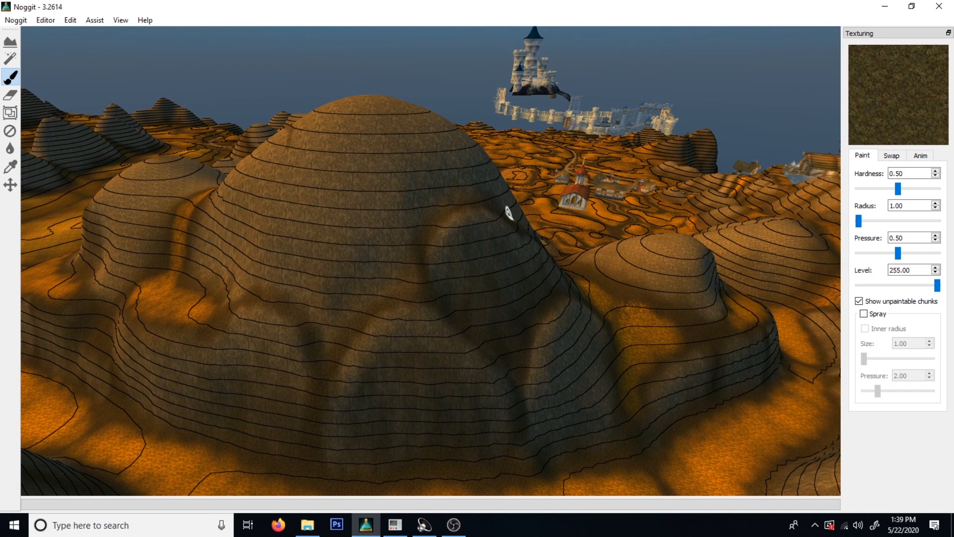
pyautogui.press('a')
pyautogui.press('w')
pyautogui.moveTo(488, 224); pyautogui.dragTo(472, 239, button='right')
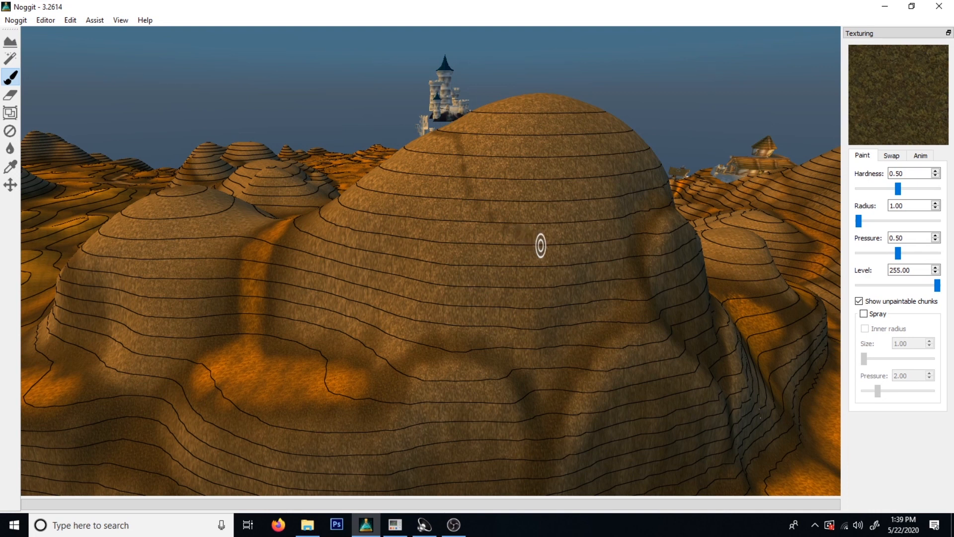
pyautogui.moveTo(557, 260)
pyautogui.mouseDown()
pyautogui.moveTo(596, 288)
pyautogui.moveTo(607, 312)
pyautogui.moveTo(563, 258)
pyautogui.moveTo(477, 202)
pyautogui.mouseUp()
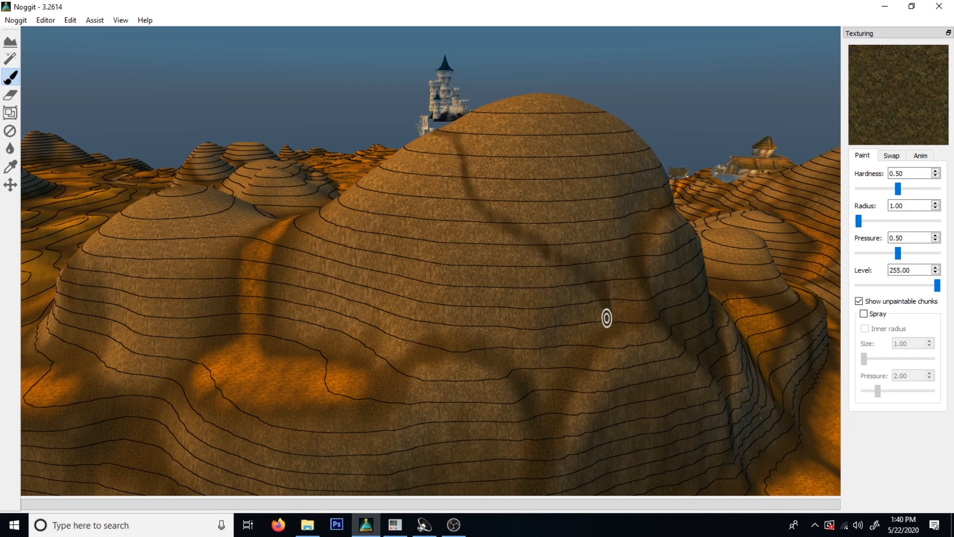
# Branch another thin dark streak off the diagonal one, straight down the slope toward the orange grass patch.
pyautogui.press('s')
pyautogui.press('a')
pyautogui.moveTo(380, 322); pyautogui.dragTo(607, 279, button='right')
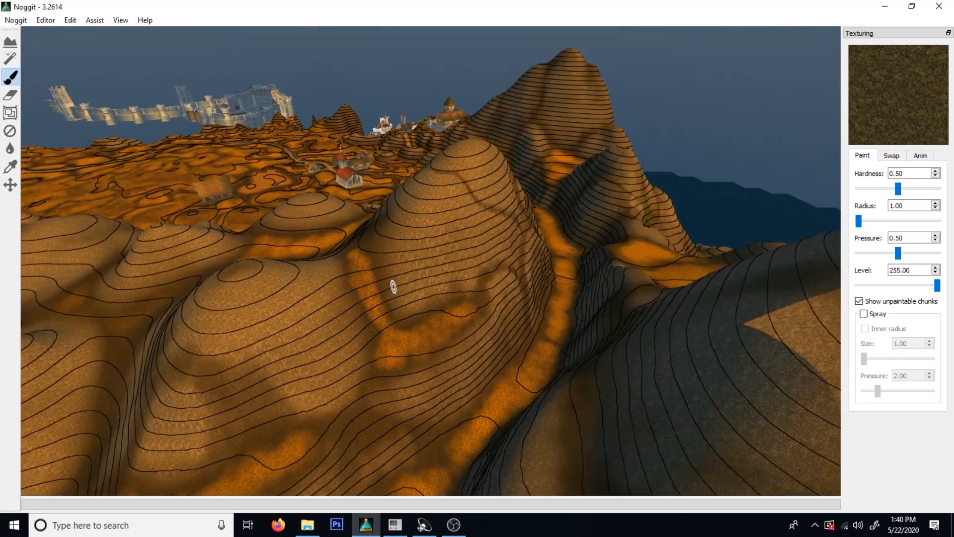
pyautogui.press('w')
pyautogui.moveTo(392, 286); pyautogui.dragTo(526, 241, button='right')
pyautogui.press('s')
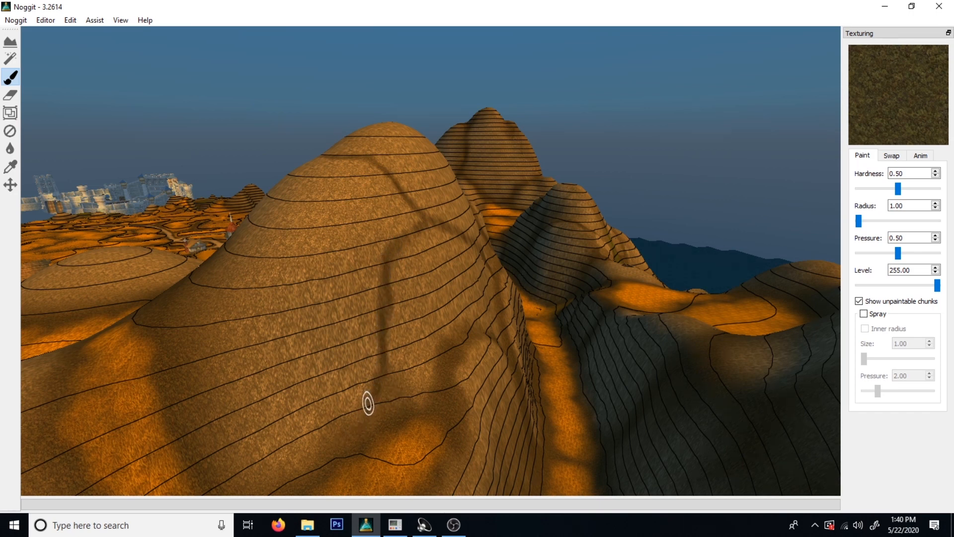
# Examine the dark streaks on the tall hill and how they sit among the surrounding hills.
pyautogui.press('s')
pyautogui.moveTo(439, 274); pyautogui.dragTo(249, 321, button='right')
pyautogui.press('d')
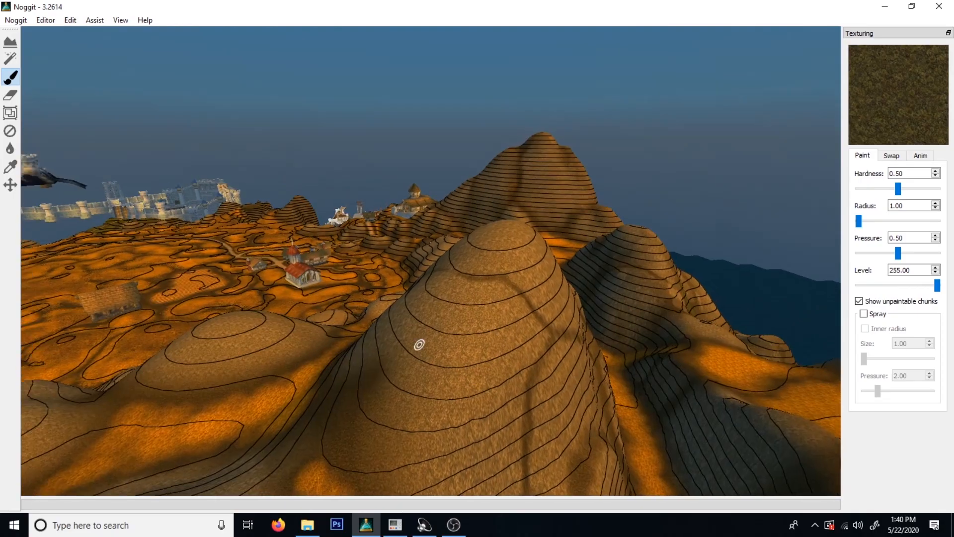
pyautogui.moveTo(419, 344); pyautogui.dragTo(393, 380, button='right')
pyautogui.press('w')
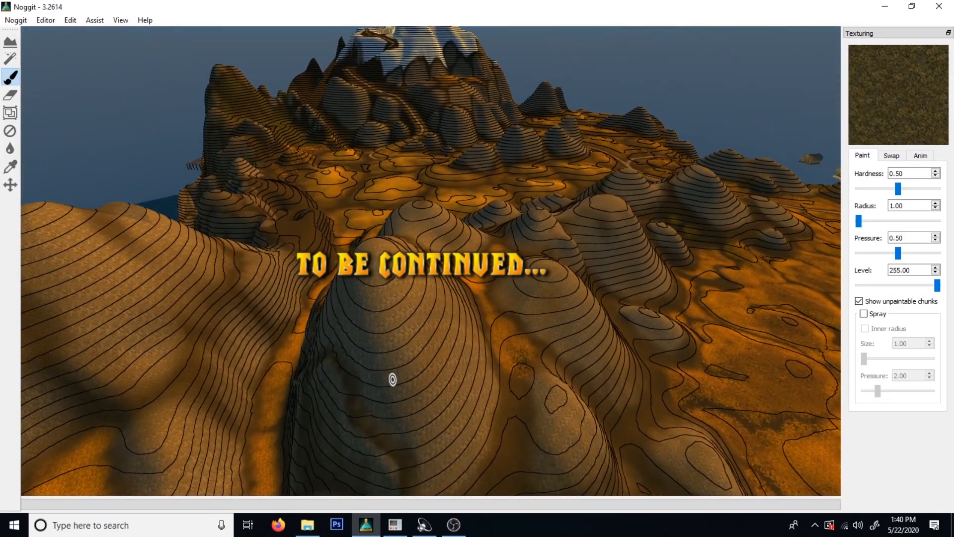
pyautogui.press('d')
pyautogui.moveTo(539, 303); pyautogui.dragTo(433, 313, button='right')
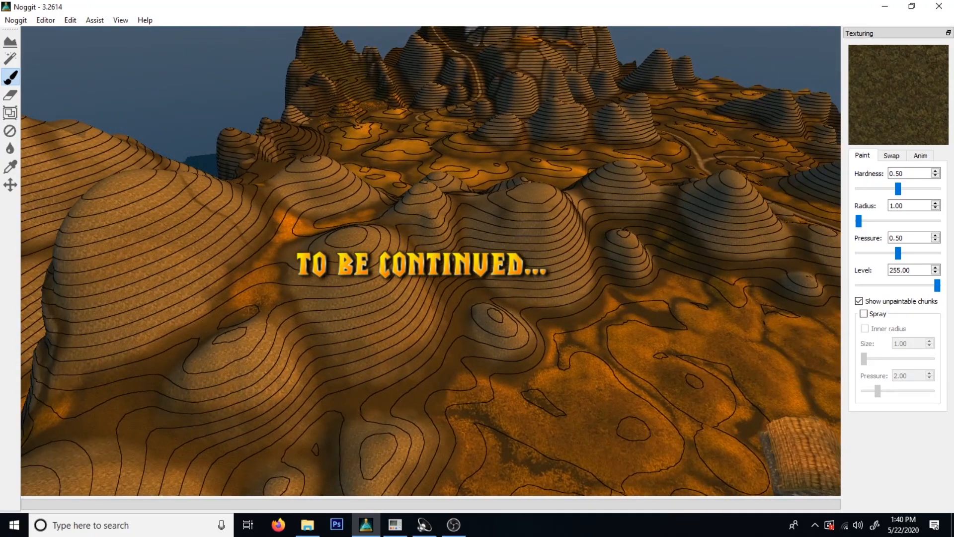
pyautogui.moveTo(213, 261); pyautogui.dragTo(159, 268, button='right')
pyautogui.press('w')
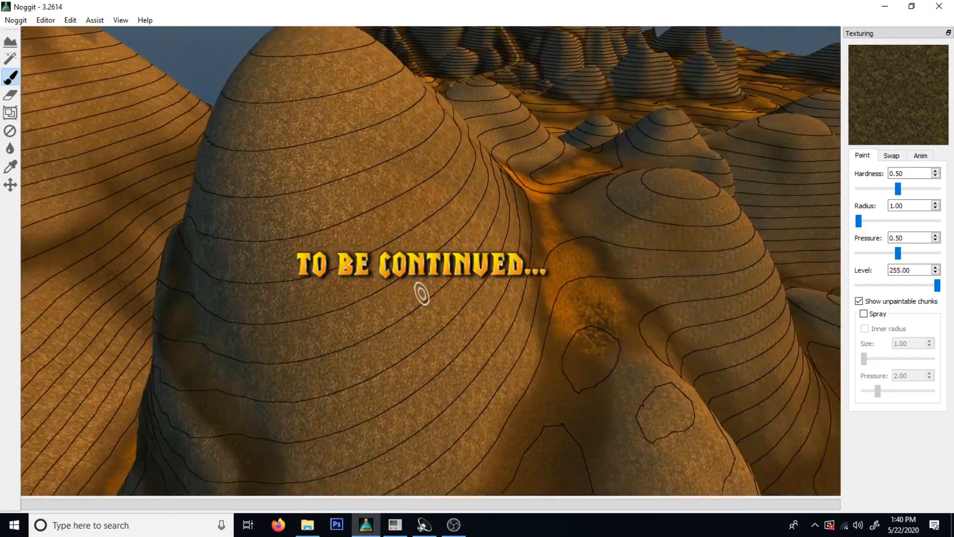
pyautogui.press('s')
pyautogui.press('w')
pyautogui.press('a')
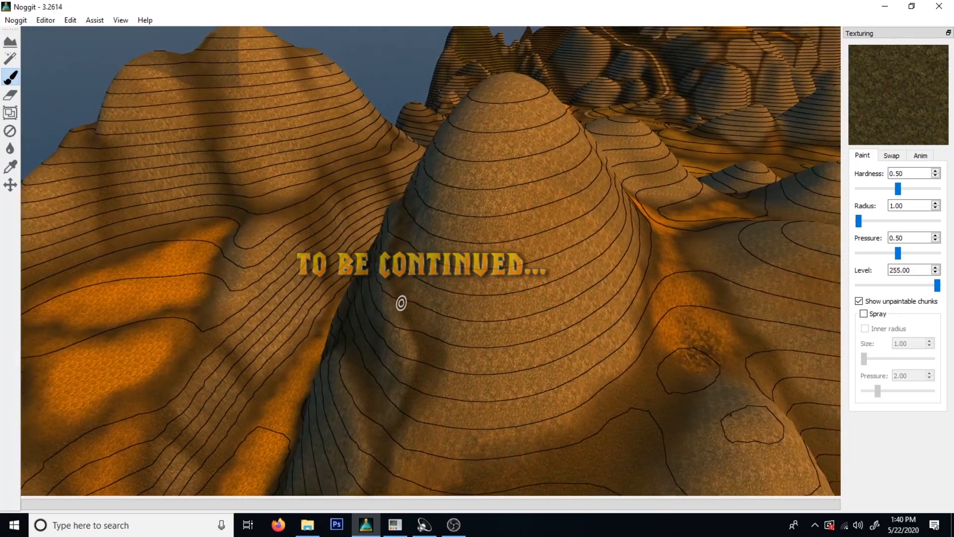